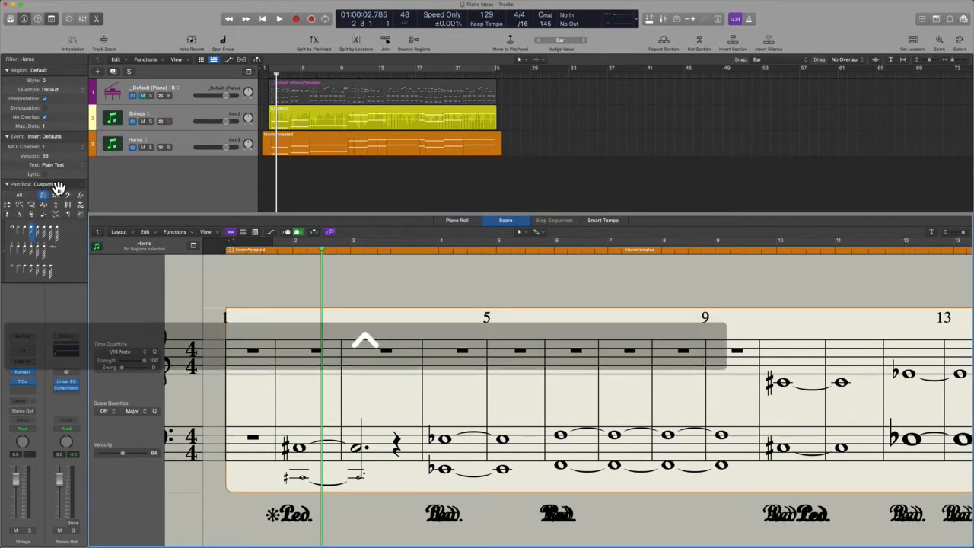
Annotate the Part Box symbols and the Event and Region default settings, then switch to the user guide PDF
{"action": "key", "text": "ctrl+a"}
{"action": "mouse_move", "coordinate": [82, 181]}
{"action": "left_mouse_down"}
{"action": "mouse_move", "coordinate": [7, 185]}
{"action": "mouse_move", "coordinate": [5, 283]}
{"action": "mouse_move", "coordinate": [99, 270]}
{"action": "mouse_move", "coordinate": [78, 182]}
{"action": "left_mouse_up"}
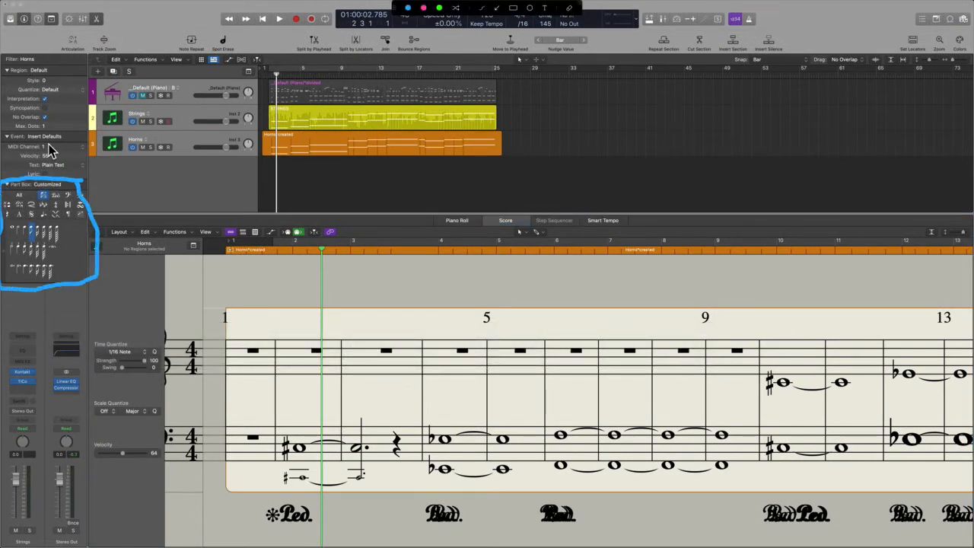
{"action": "left_click_drag", "start_coordinate": [9, 142], "coordinate": [61, 140]}
{"action": "left_click_drag", "start_coordinate": [68, 76], "coordinate": [14, 77]}
{"action": "key", "text": "ctrl+a"}
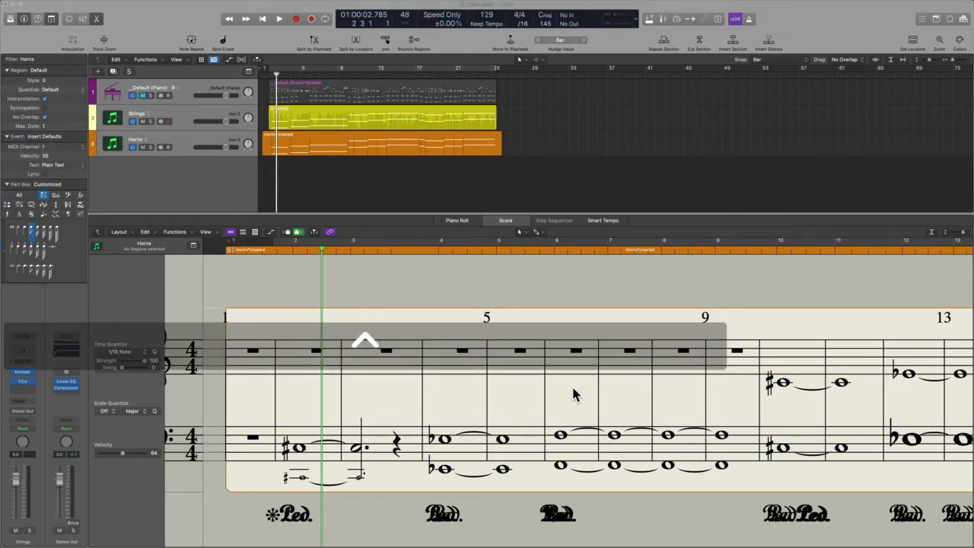
{"action": "key", "text": "ctrl+Left"}
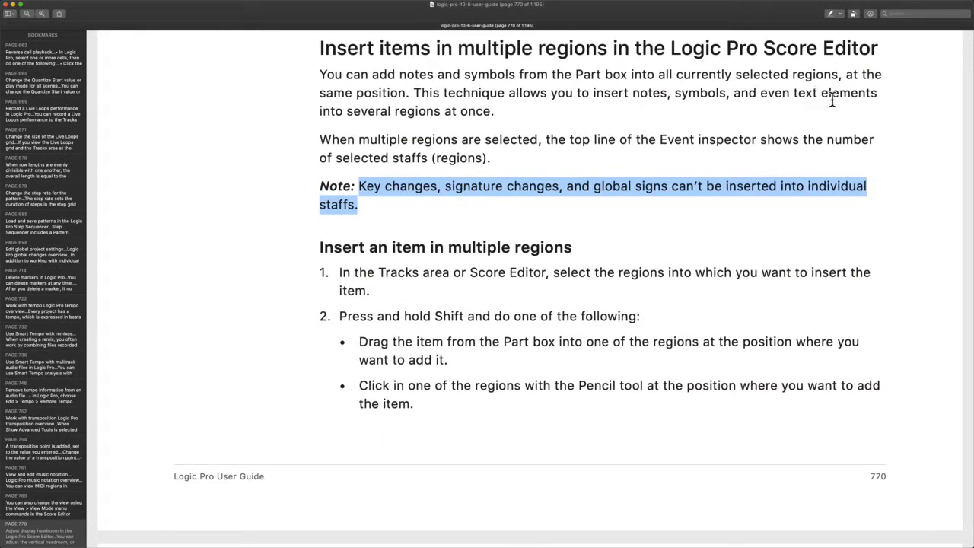
Highlight the phrase 'multiple regions are' on page 770 of the user guide
{"action": "scroll", "coordinate": [485, 133], "scroll_direction": "down", "scroll_amount": 2}
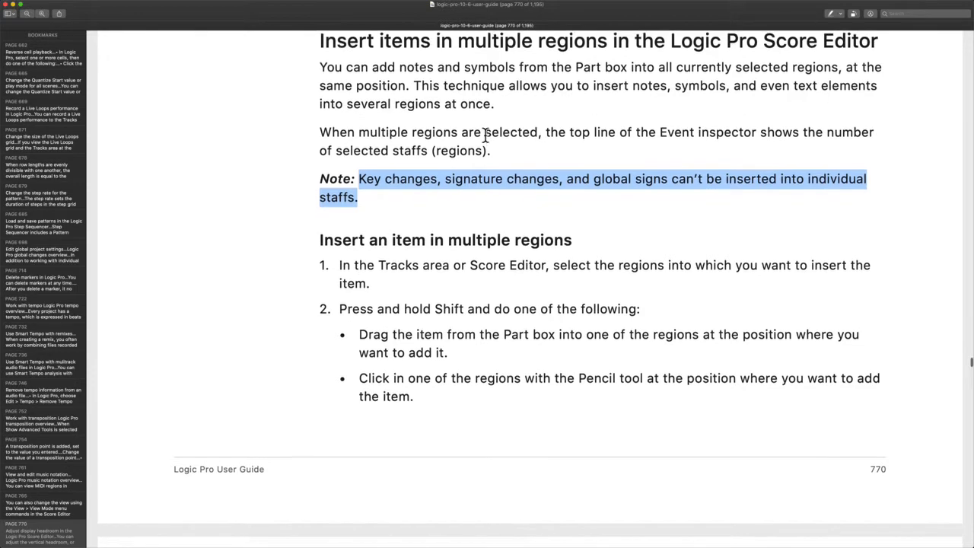
{"action": "left_click_drag", "start_coordinate": [360, 126], "coordinate": [480, 123]}
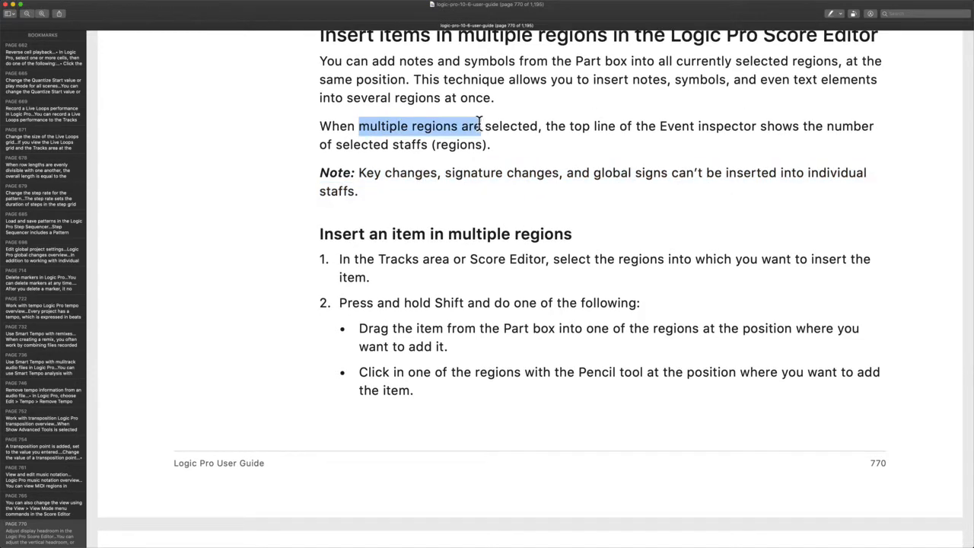
{"action": "scroll", "coordinate": [597, 130], "scroll_direction": "down", "scroll_amount": 1}
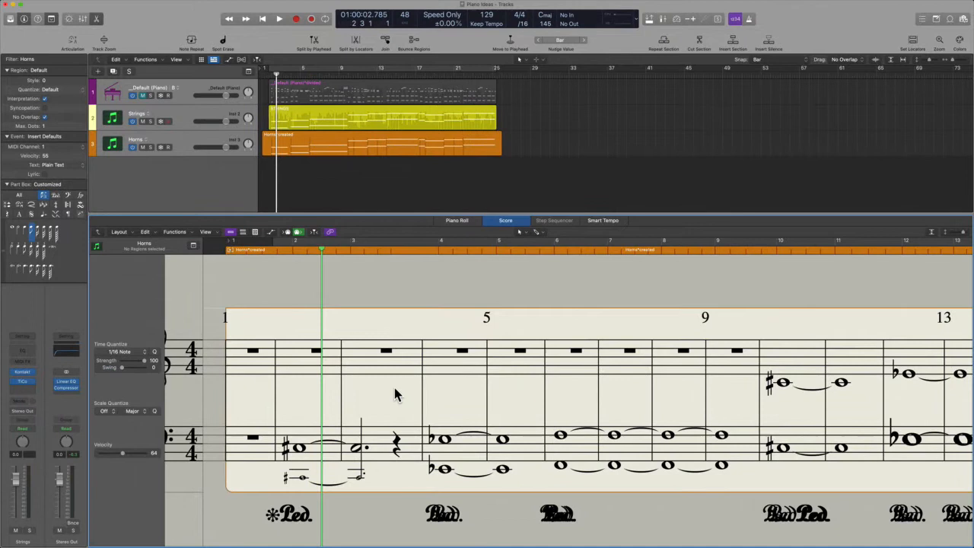
Marquee-select bass-staff notes in bars 4–9 and the later bars, then deselect the Horns region
{"action": "left_click_drag", "start_coordinate": [395, 388], "coordinate": [727, 484]}
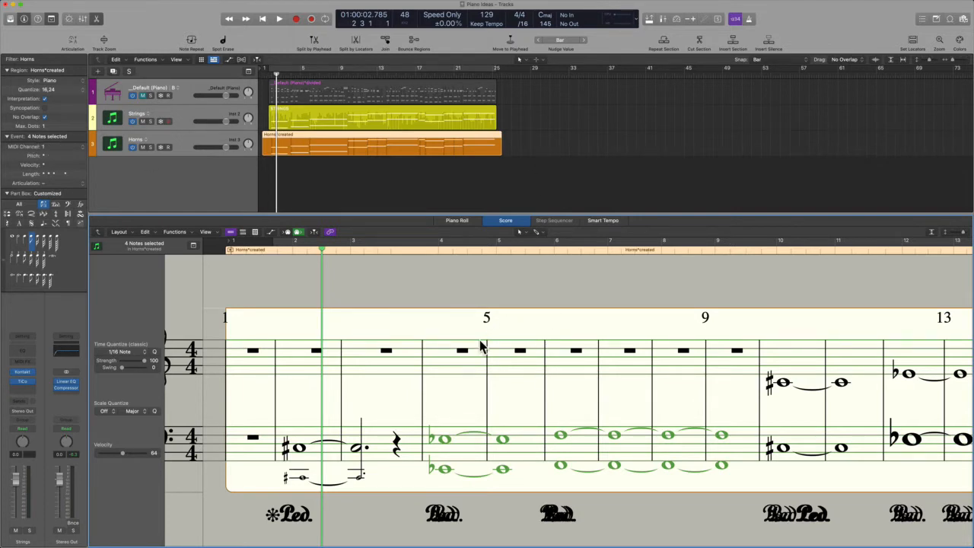
{"action": "left_click_drag", "start_coordinate": [507, 395], "coordinate": [972, 499]}
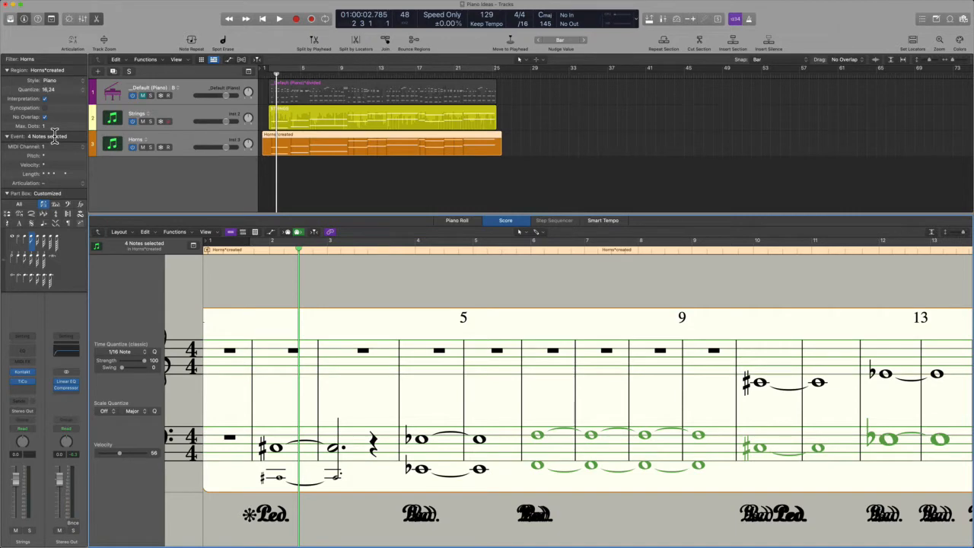
{"action": "left_click", "coordinate": [546, 185]}
Bring page 770's 'Insert an item in multiple regions' steps into view in the user guide
{"action": "key", "text": "ctrl+Left"}
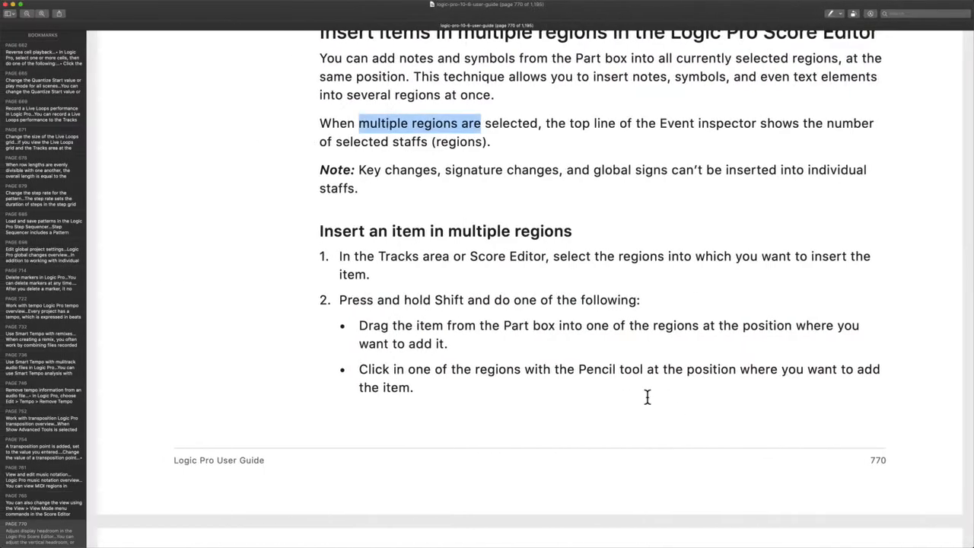
{"action": "scroll", "coordinate": [647, 397], "scroll_direction": "down", "scroll_amount": 2}
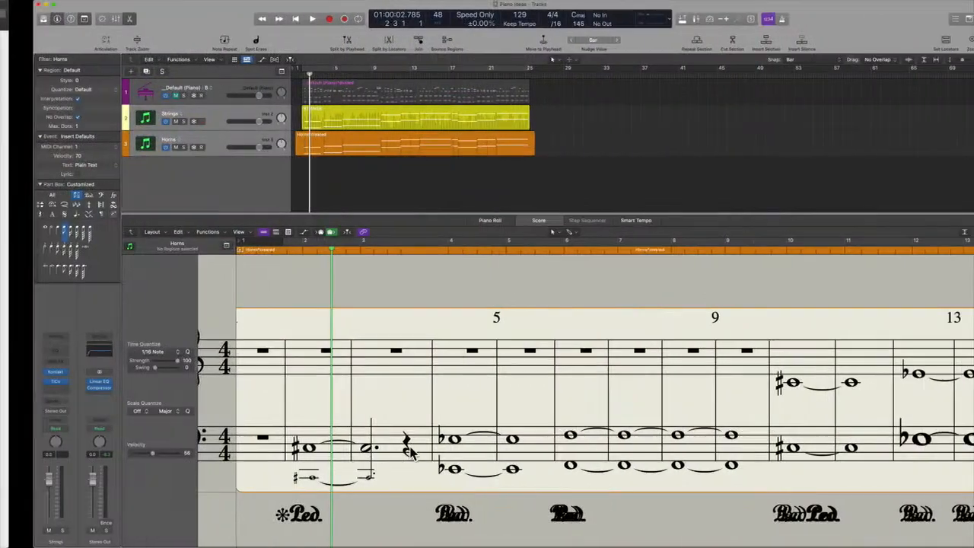
Shift-insert an F#3 whole note from the Part Box into bar 2 of the upper staff
{"action": "key", "text": "shift"}
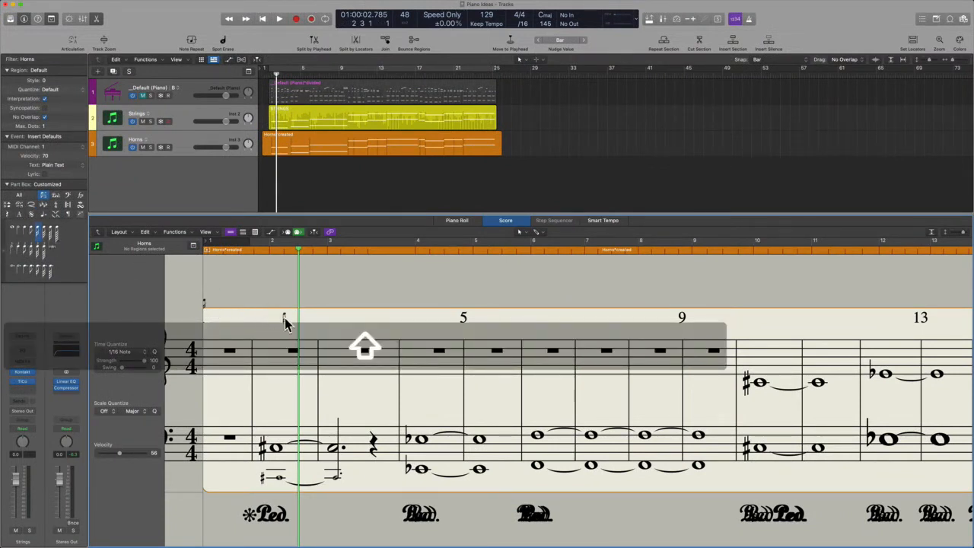
{"action": "left_click", "coordinate": [13, 232]}
{"action": "left_click_drag", "start_coordinate": [338, 369], "coordinate": [345, 371]}
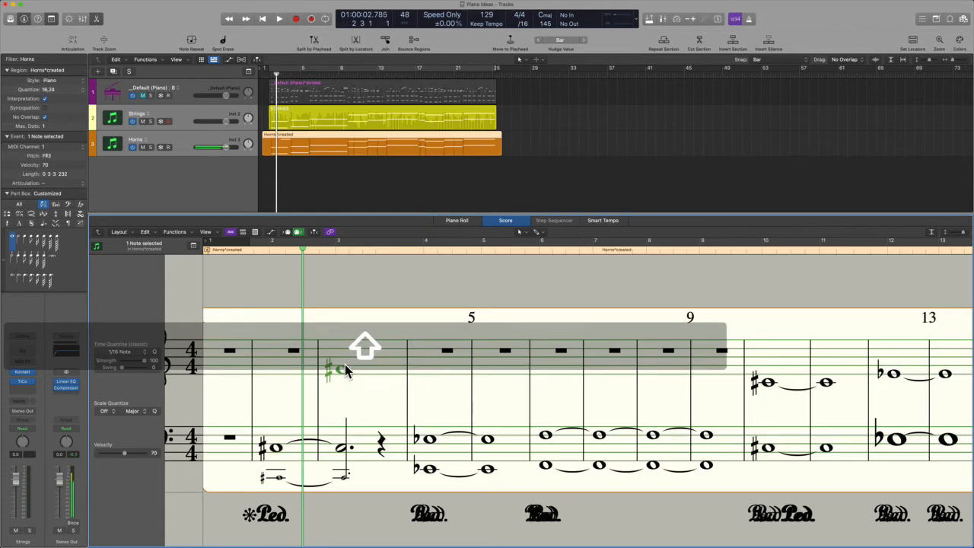
{"action": "left_click", "coordinate": [338, 312]}
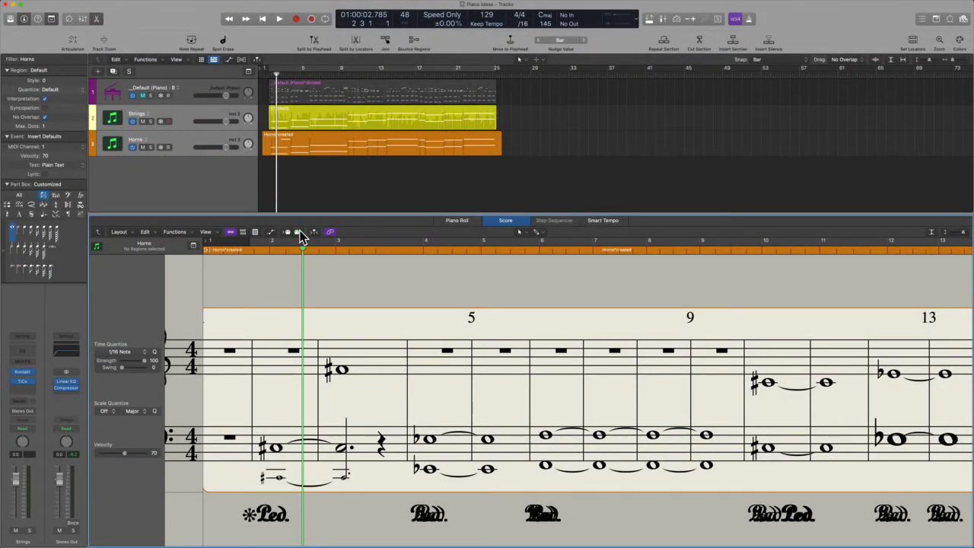
Delete the added F# note and drop a treble clef from the Part Box onto bar 13
{"action": "left_click", "coordinate": [340, 373]}
{"action": "key", "text": "BackSpace"}
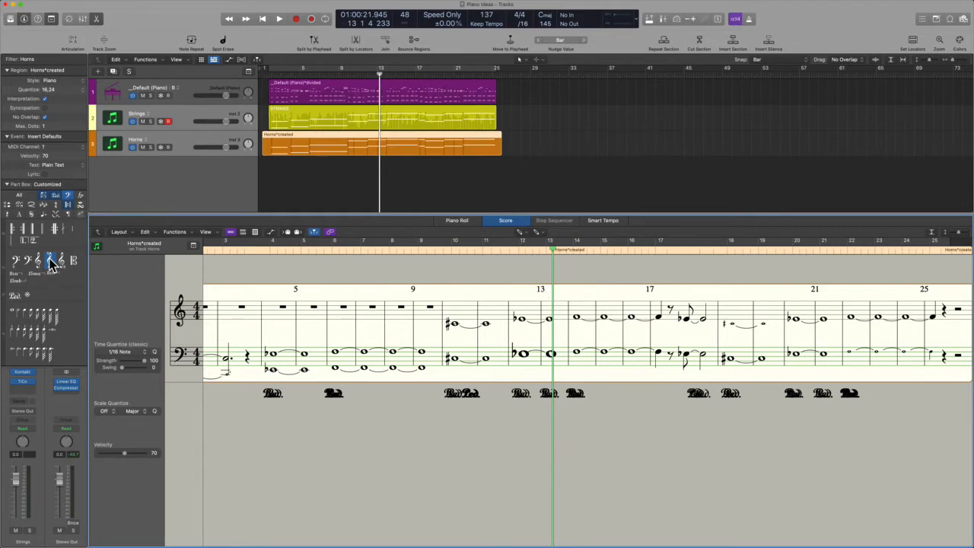
{"action": "left_click_drag", "start_coordinate": [50, 261], "coordinate": [559, 316]}
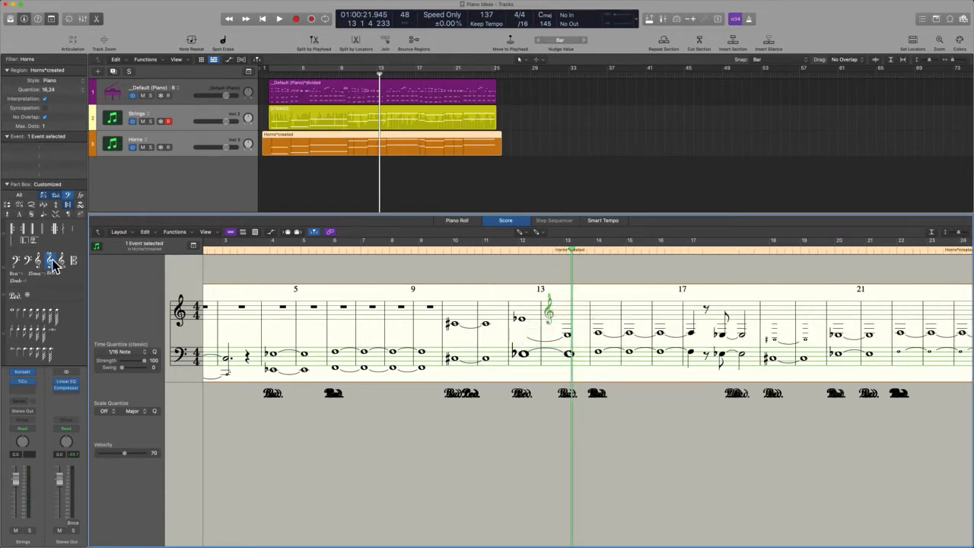
{"action": "key", "text": "t"}
{"action": "left_click", "coordinate": [569, 340]}
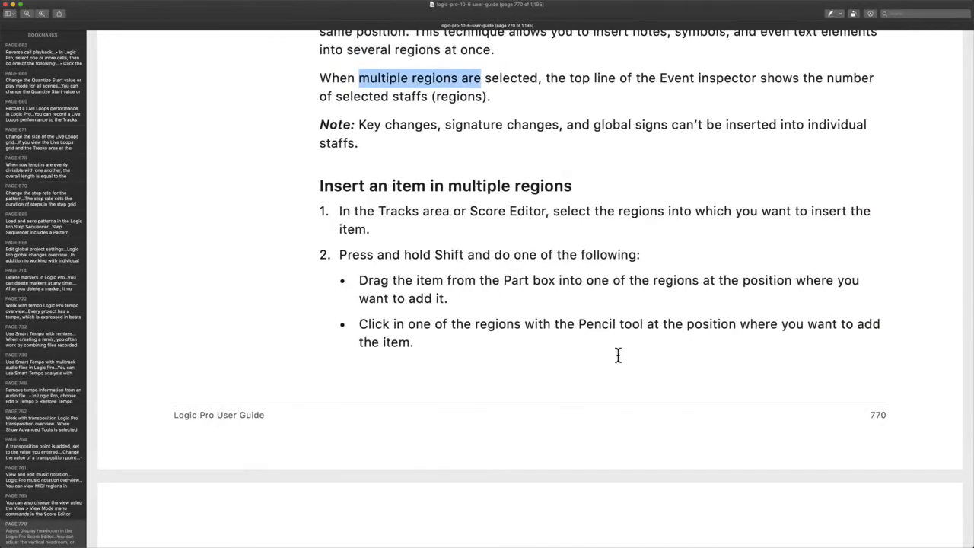
Scroll to page 771's 'Edit multiple items' section and highlight 'Event inspector'
{"action": "scroll", "coordinate": [742, 421], "scroll_direction": "down", "scroll_amount": 10}
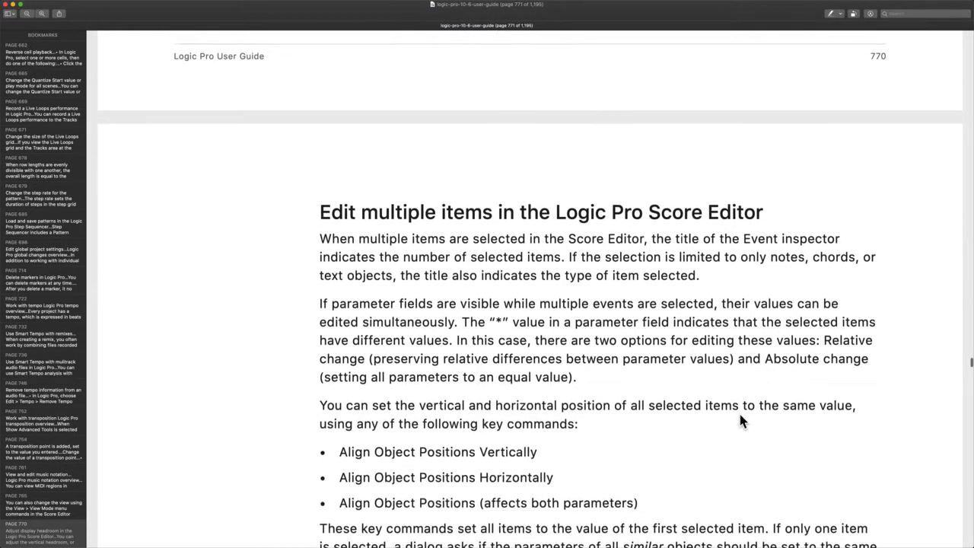
{"action": "left_click_drag", "start_coordinate": [374, 148], "coordinate": [626, 147]}
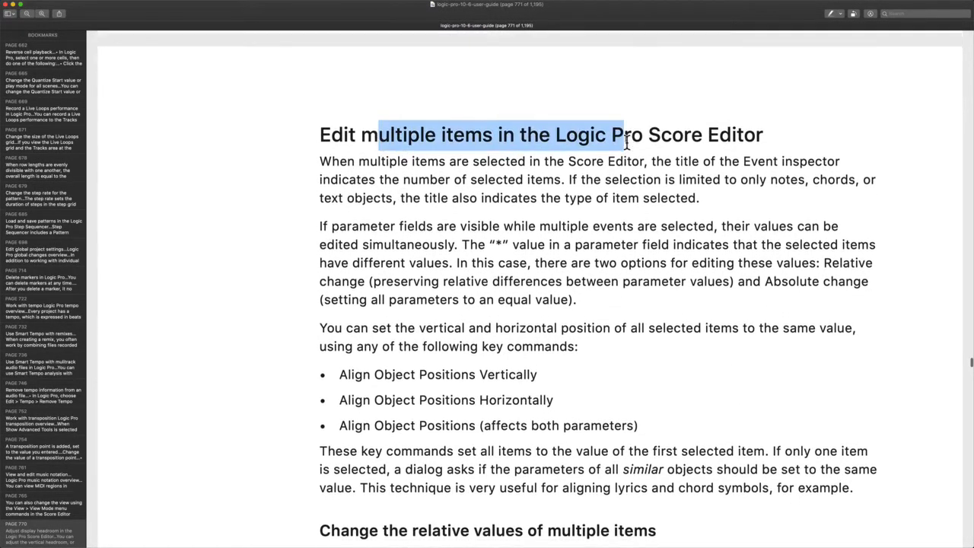
{"action": "scroll", "coordinate": [627, 142], "scroll_direction": "down", "scroll_amount": 2}
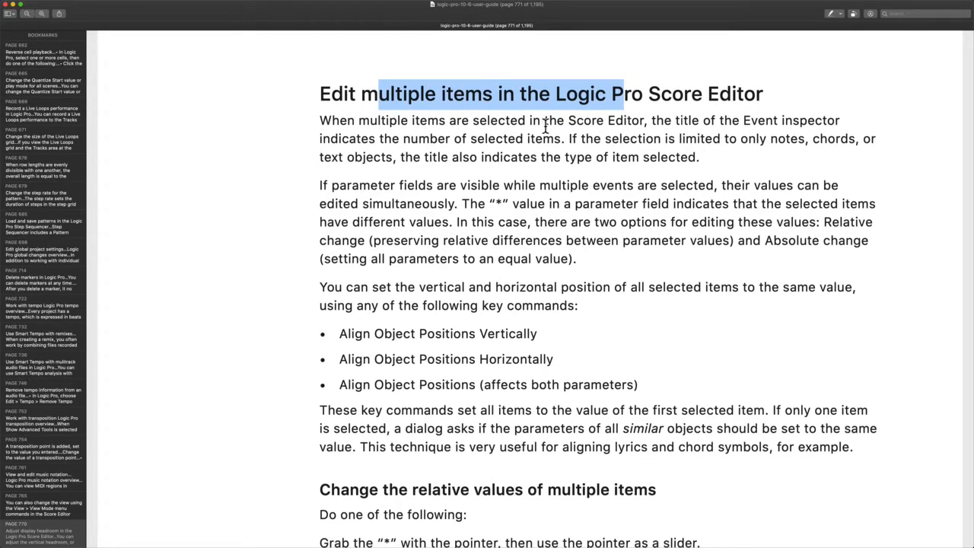
{"action": "left_click_drag", "start_coordinate": [748, 120], "coordinate": [871, 122]}
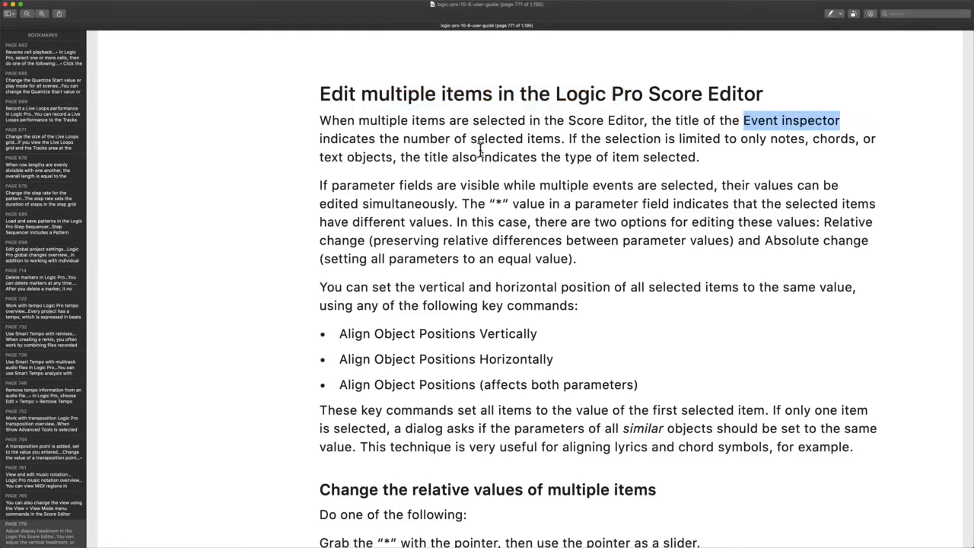
Highlight the mixed-value fields explanation and the quoted asterisk, then clear the highlight
{"action": "scroll", "coordinate": [624, 162], "scroll_direction": "down", "scroll_amount": 2}
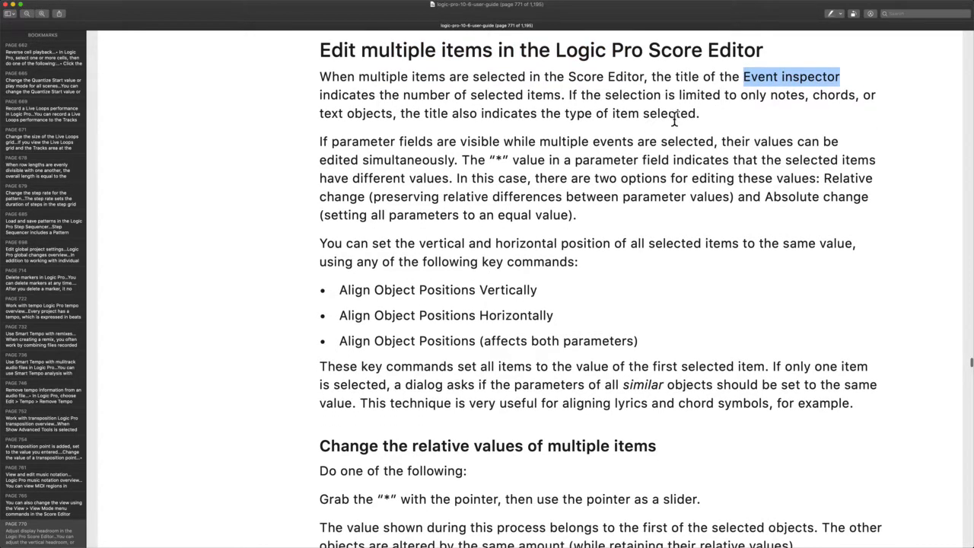
{"action": "scroll", "coordinate": [748, 105], "scroll_direction": "down", "scroll_amount": 1}
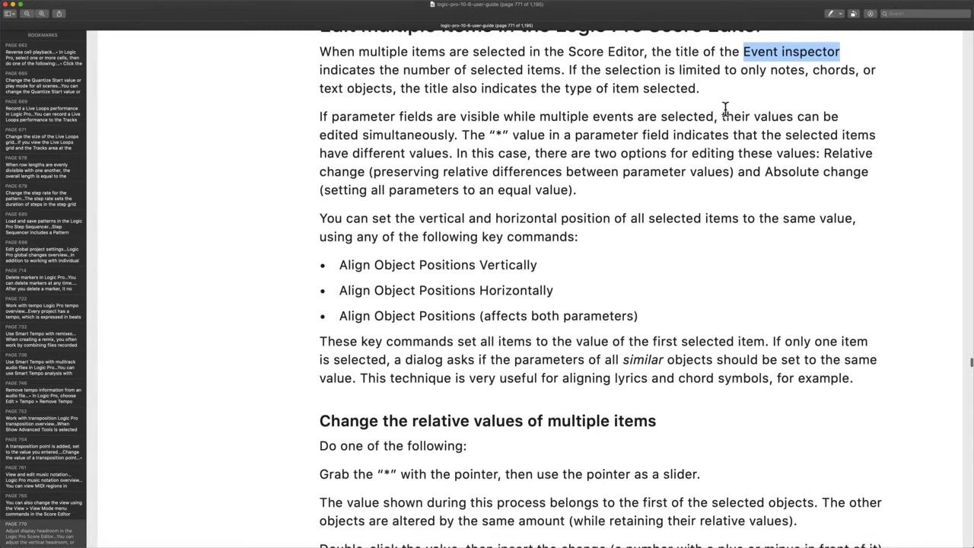
{"action": "scroll", "coordinate": [442, 107], "scroll_direction": "down", "scroll_amount": 2}
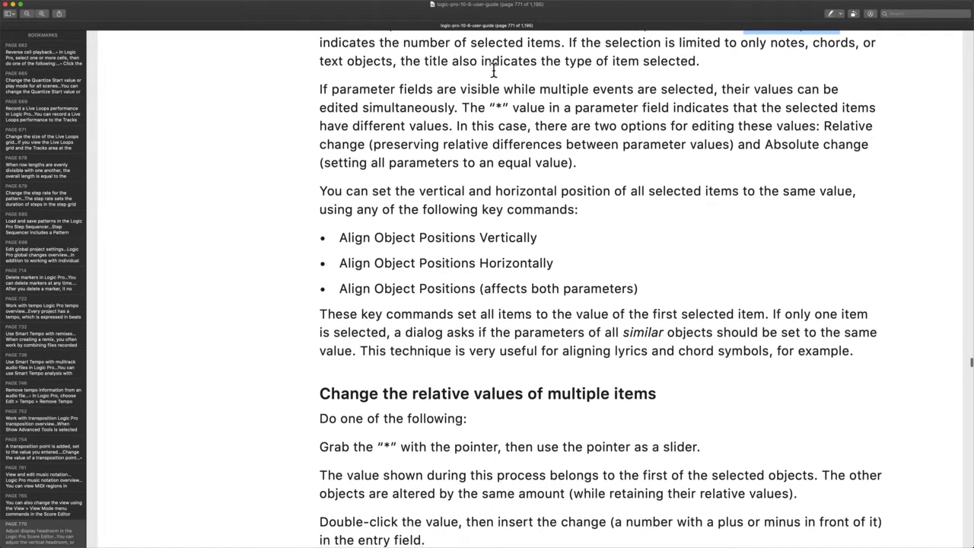
{"action": "scroll", "coordinate": [595, 61], "scroll_direction": "down", "scroll_amount": 1}
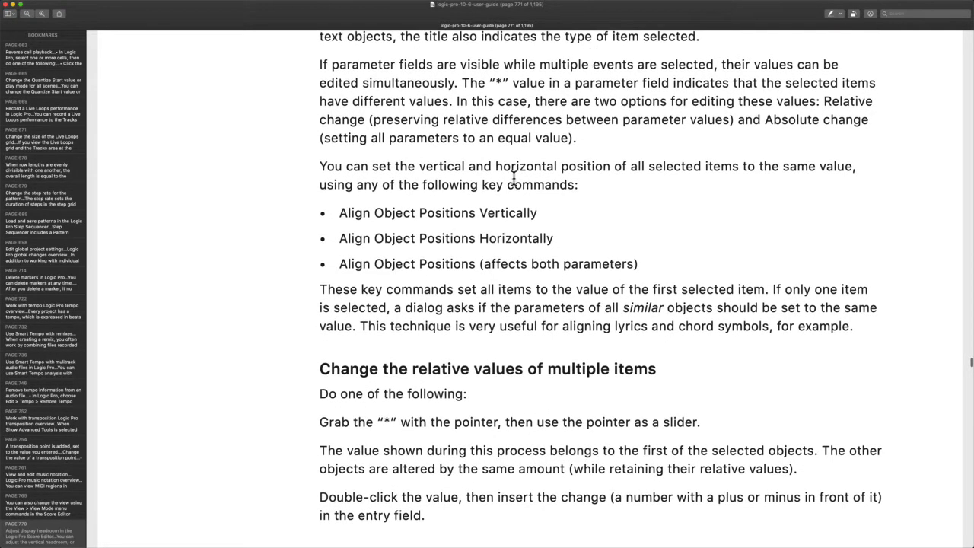
{"action": "scroll", "coordinate": [386, 83], "scroll_direction": "down", "scroll_amount": 1}
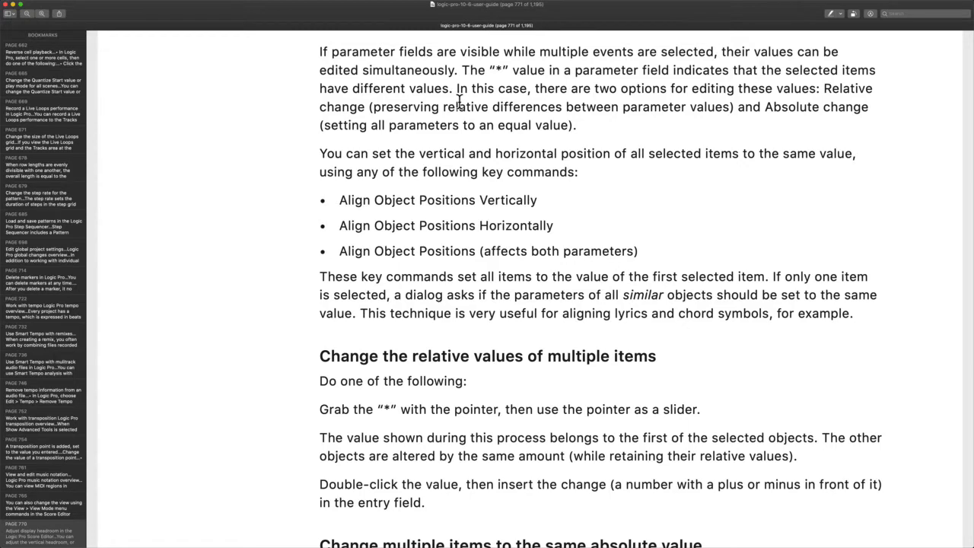
{"action": "scroll", "coordinate": [459, 101], "scroll_direction": "down", "scroll_amount": 1}
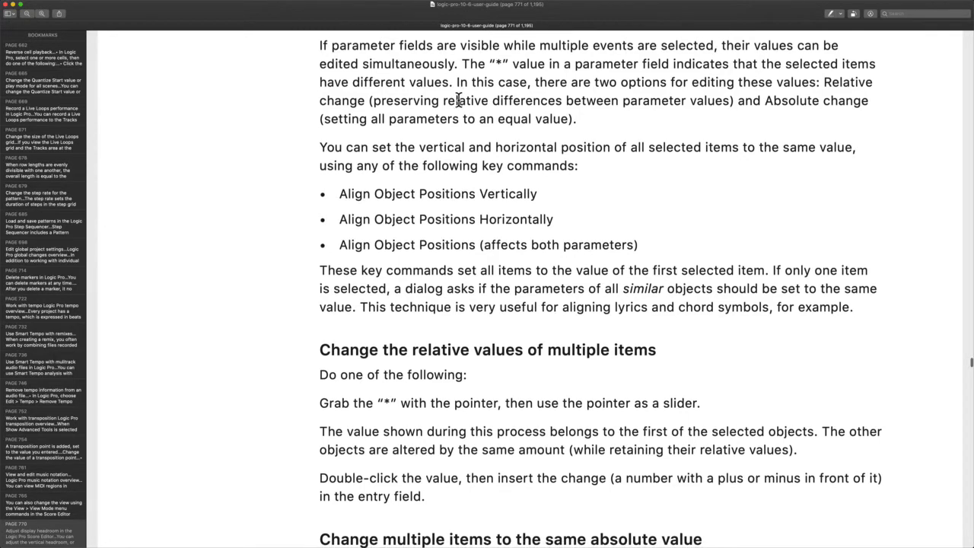
{"action": "left_click_drag", "start_coordinate": [526, 64], "coordinate": [887, 61]}
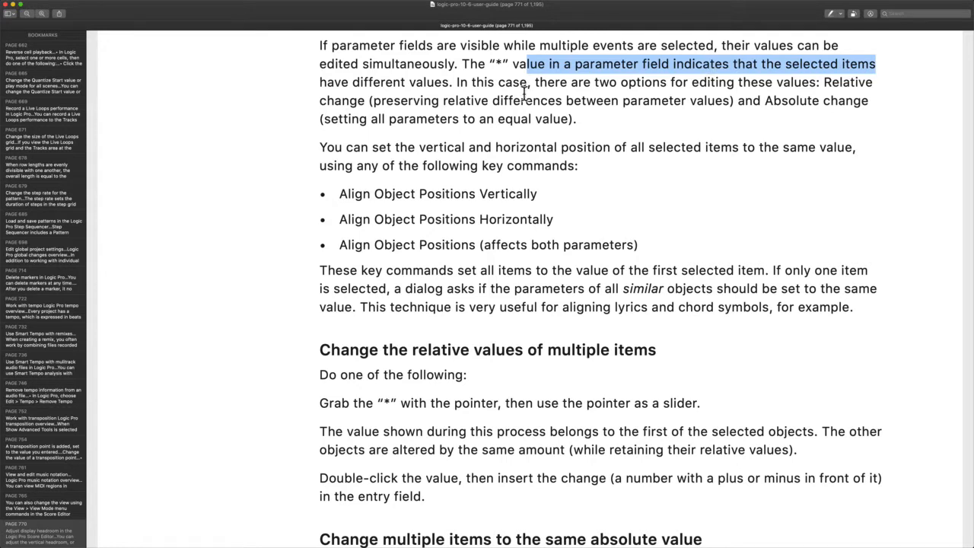
{"action": "left_click_drag", "start_coordinate": [487, 63], "coordinate": [513, 64]}
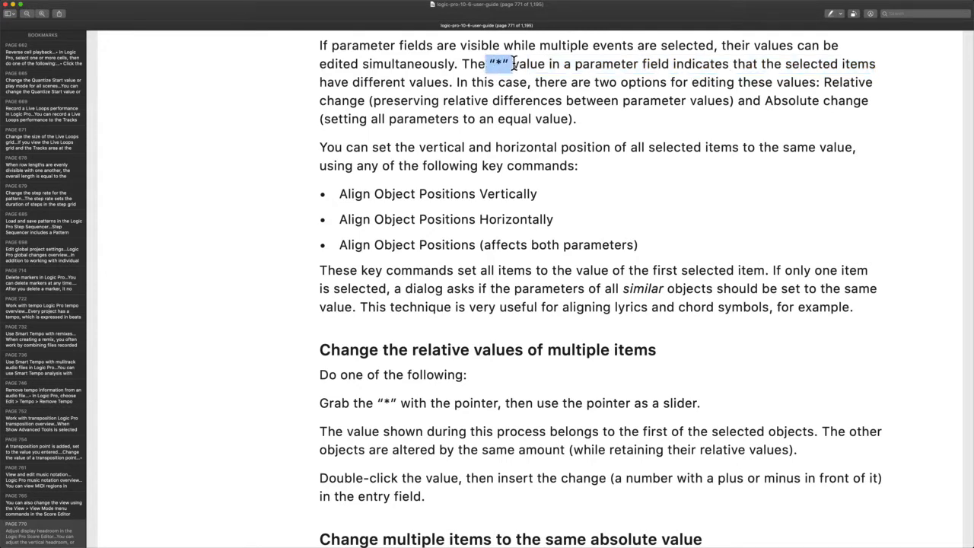
{"action": "left_click", "coordinate": [491, 71]}
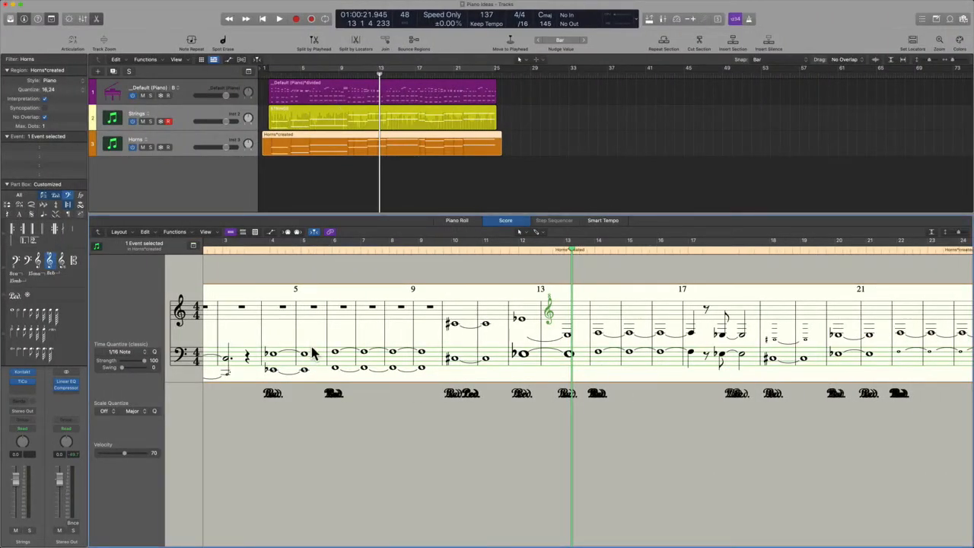
{"action": "left_click_drag", "start_coordinate": [472, 459], "coordinate": [911, 274]}
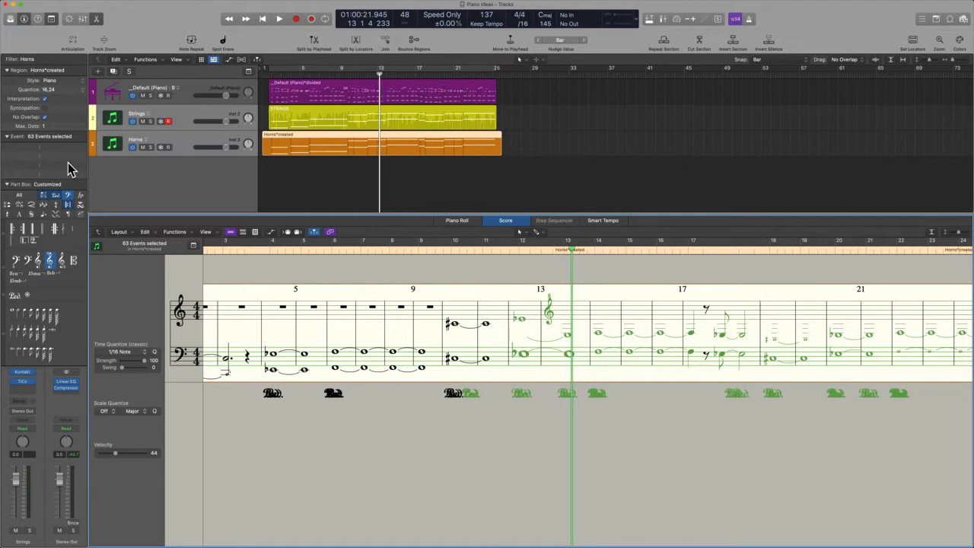
{"action": "left_click", "coordinate": [490, 183]}
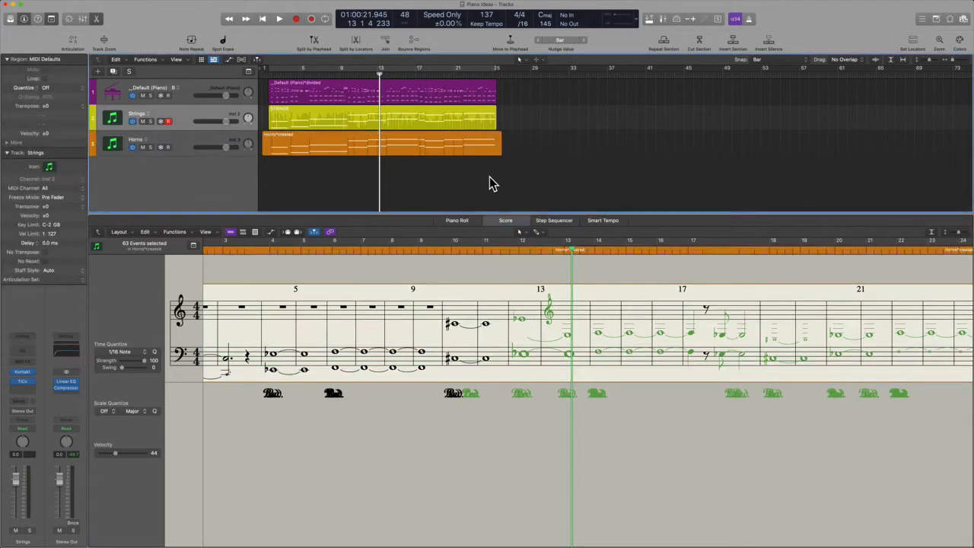
{"action": "key", "text": "super+a"}
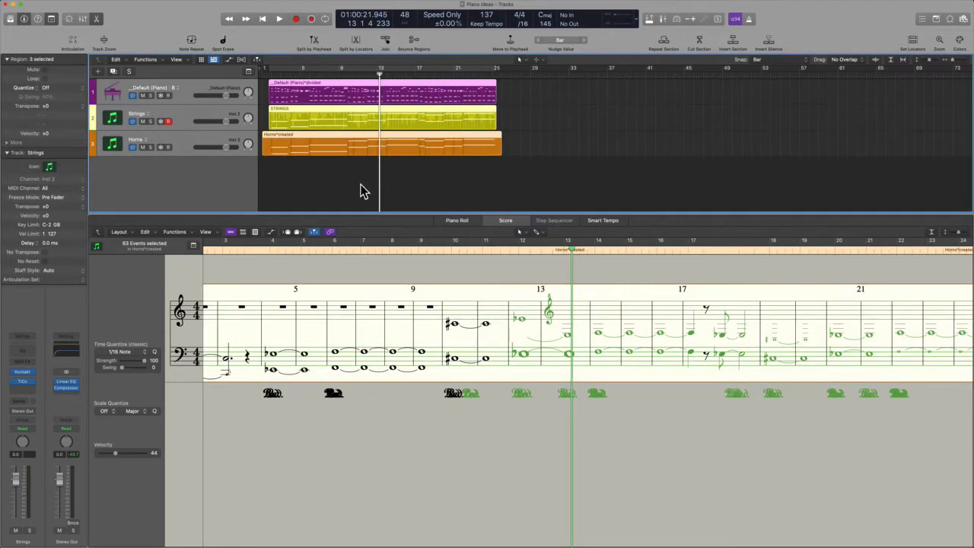
{"action": "left_click", "coordinate": [335, 139]}
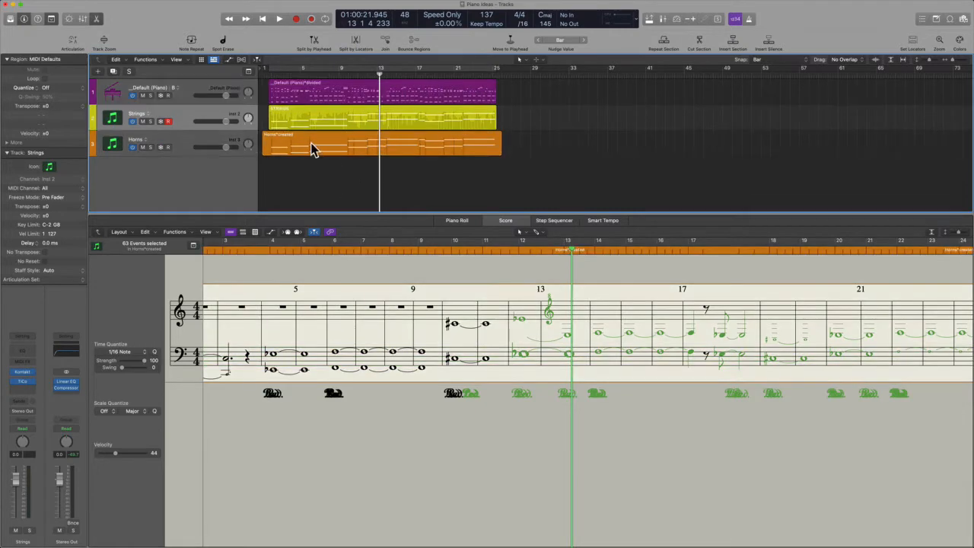
{"action": "left_click_drag", "start_coordinate": [47, 105], "coordinate": [49, 108]}
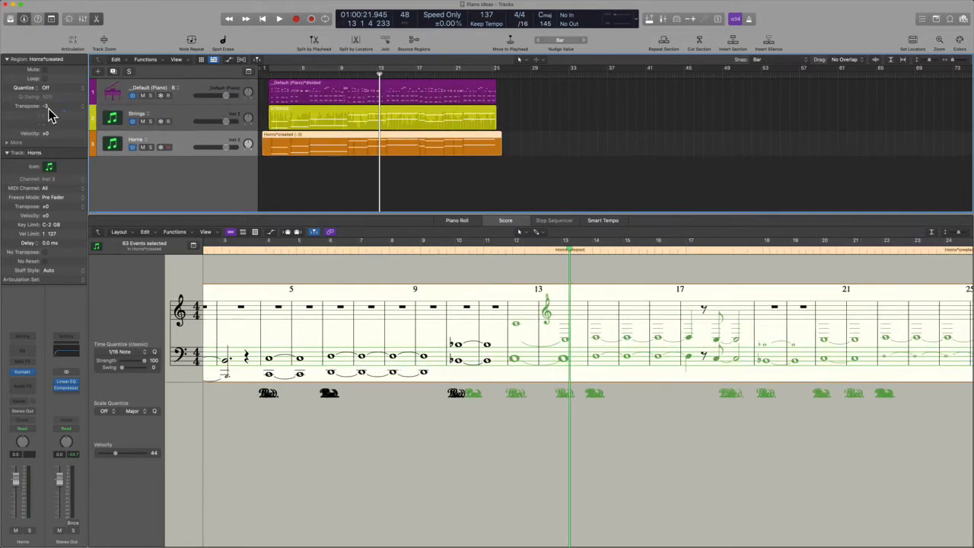
{"action": "left_click", "coordinate": [283, 121]}
{"action": "left_click_drag", "start_coordinate": [63, 105], "coordinate": [57, 99]}
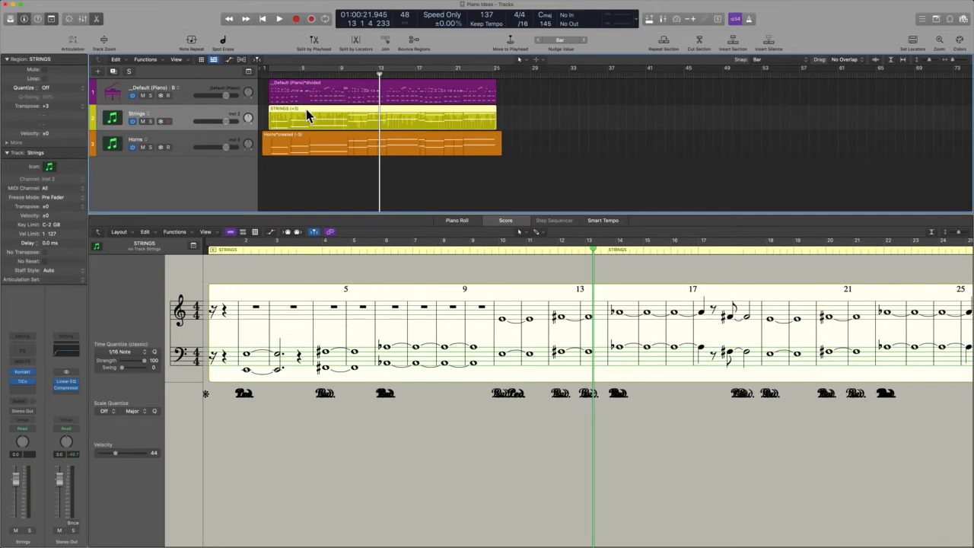
{"action": "left_click_drag", "start_coordinate": [539, 173], "coordinate": [382, 92]}
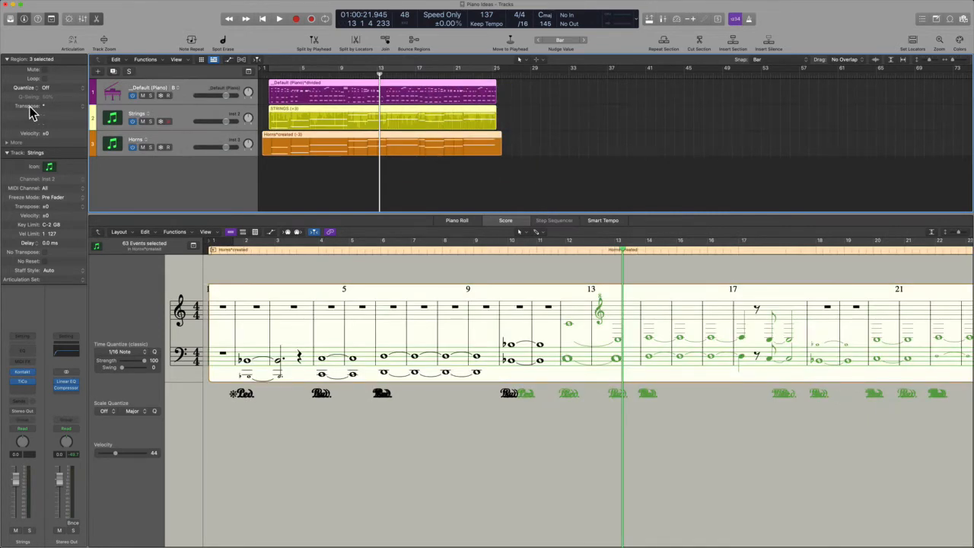
{"action": "key", "text": "ctrl+alt+super"}
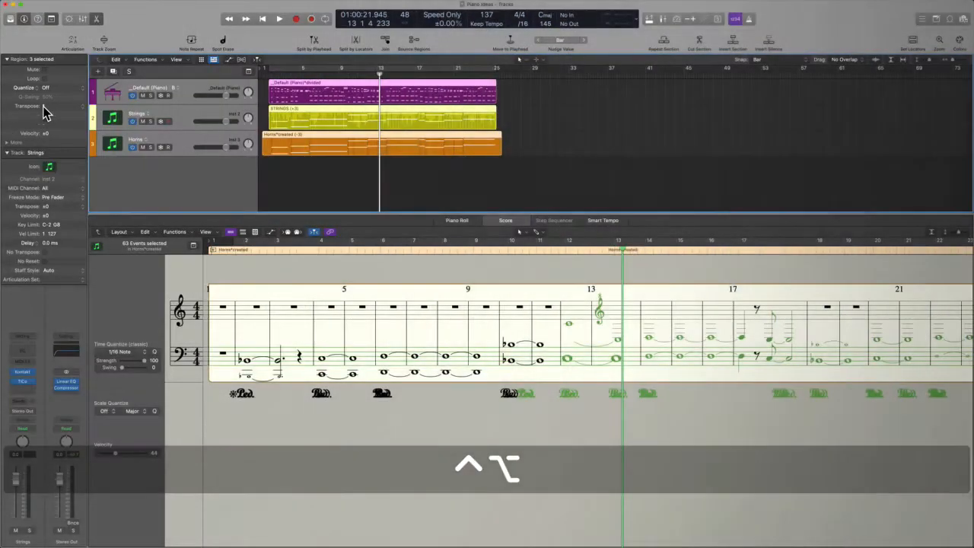
{"action": "left_click", "coordinate": [368, 182]}
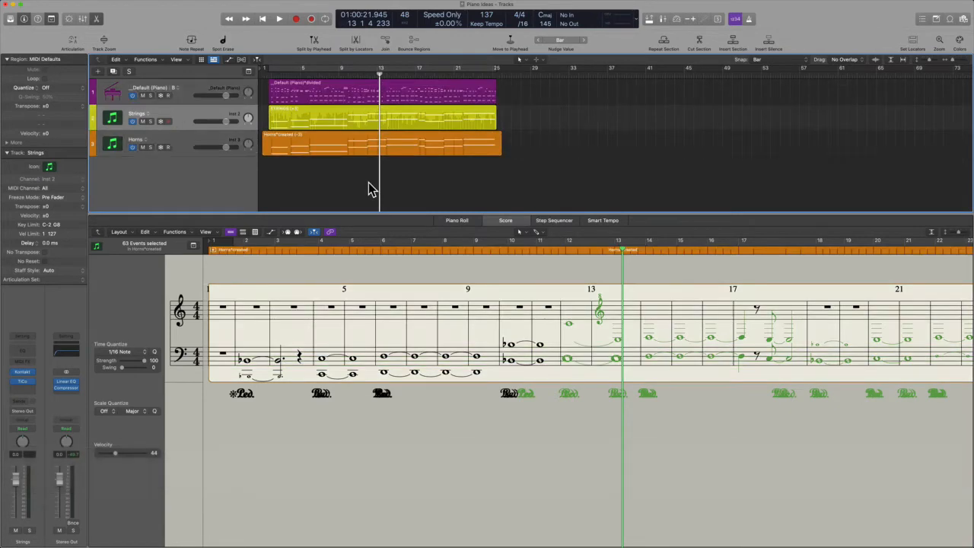
{"action": "key", "text": "super+z"}
{"action": "key", "text": "super+z"}
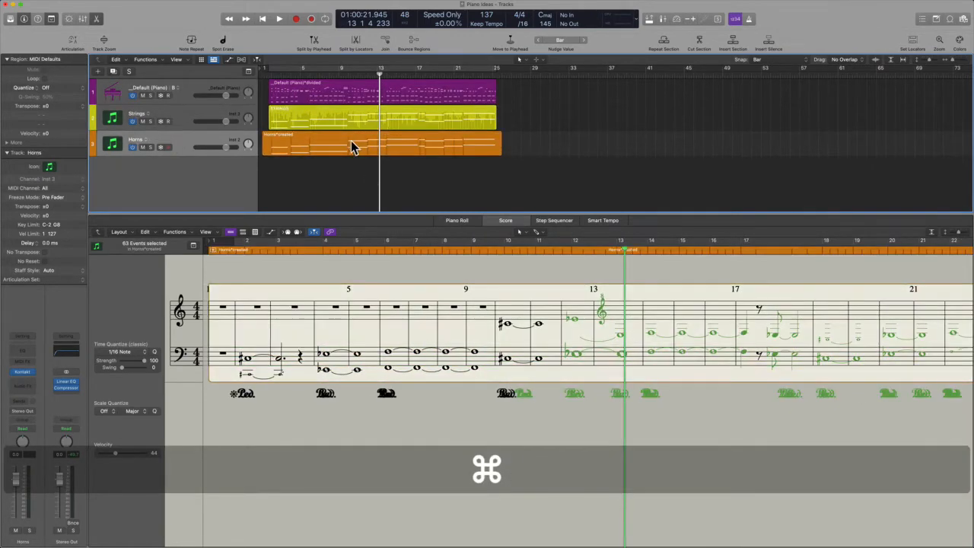
{"action": "left_click", "coordinate": [346, 125]}
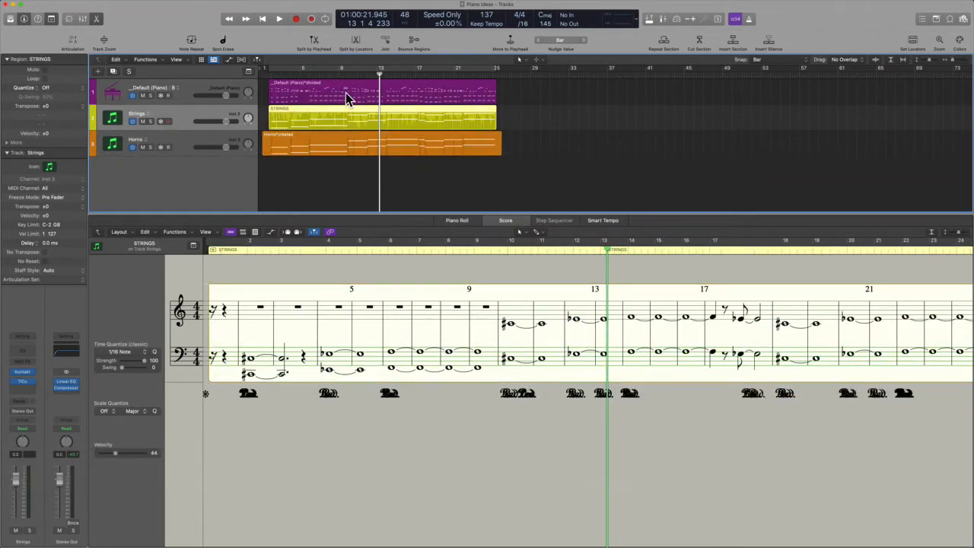
{"action": "left_click", "coordinate": [346, 92]}
{"action": "left_click", "coordinate": [345, 109]}
{"action": "left_click", "coordinate": [346, 149]}
{"action": "left_click", "coordinate": [348, 191]}
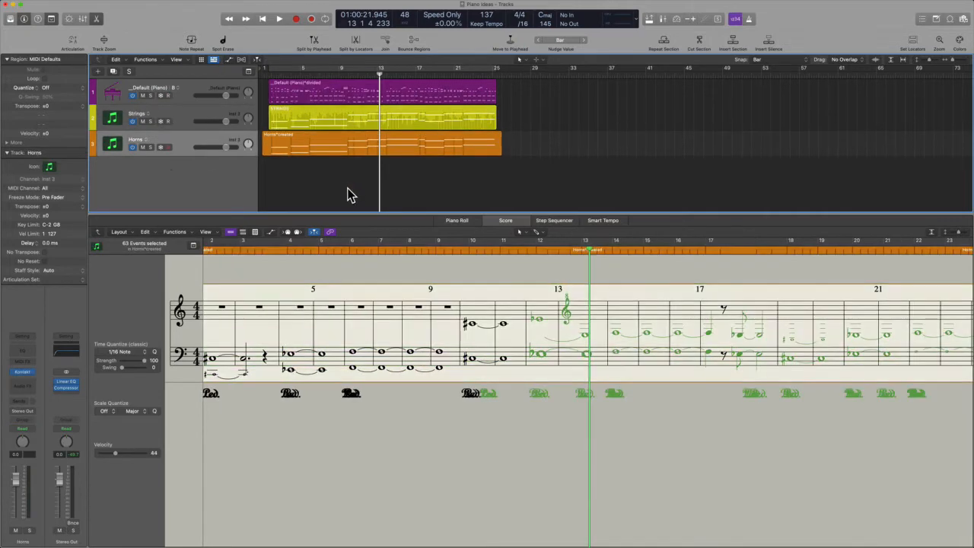
{"action": "left_click_drag", "start_coordinate": [552, 198], "coordinate": [369, 88]}
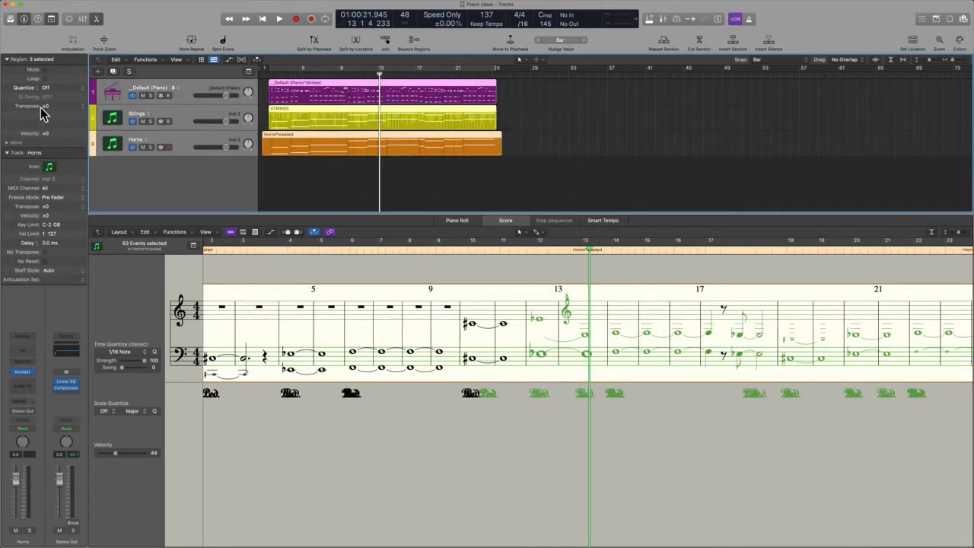
{"action": "left_click", "coordinate": [574, 155]}
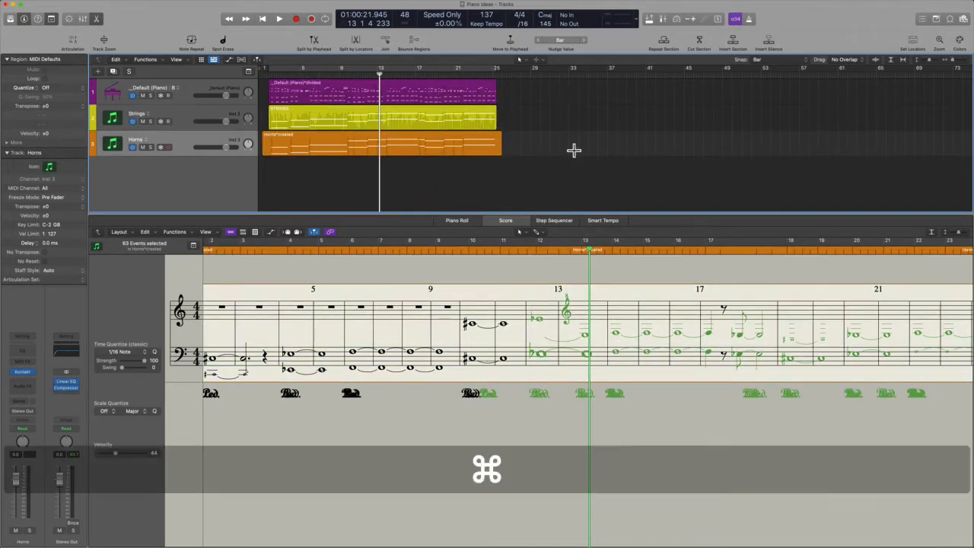
{"action": "key", "text": "super+comma"}
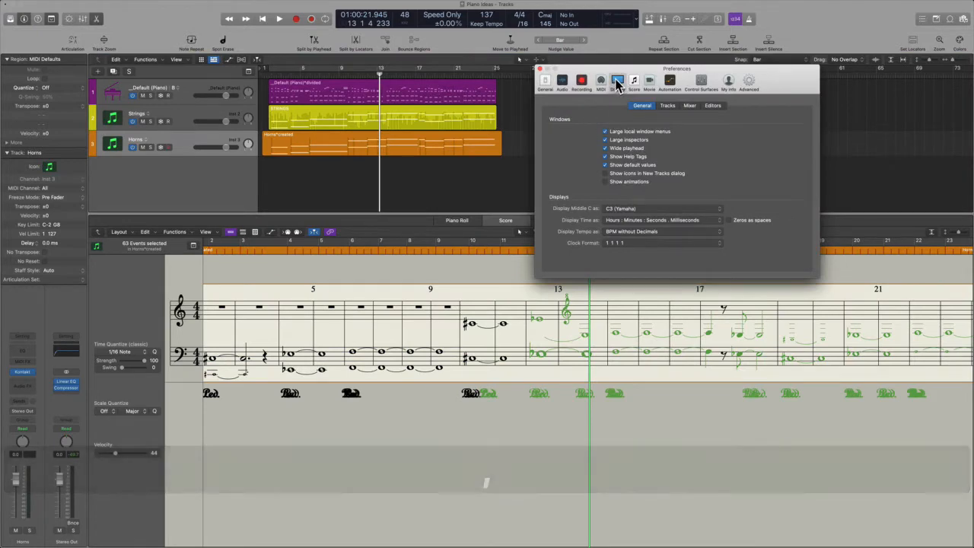
{"action": "key", "text": "ctrl+alt+super"}
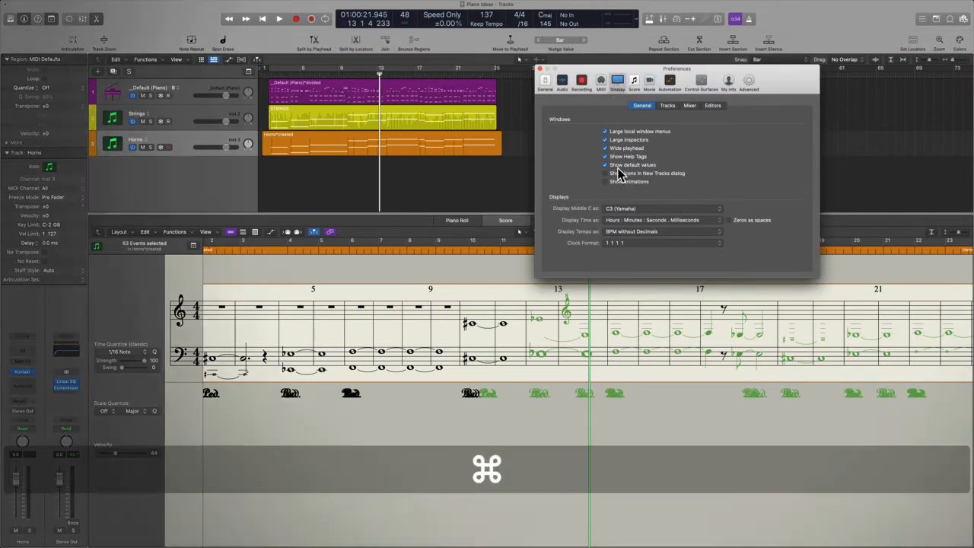
{"action": "key", "text": "ctrl+alt+super"}
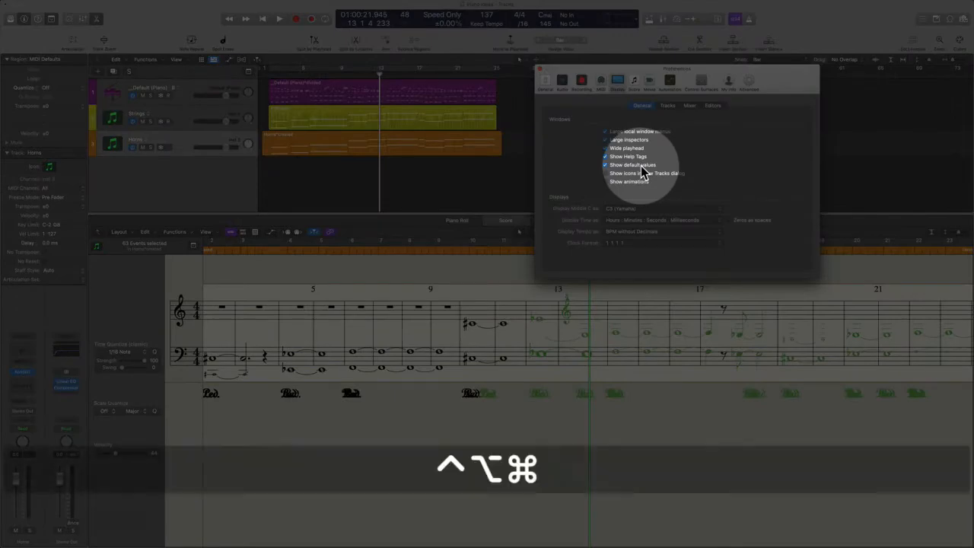
{"action": "left_click", "coordinate": [541, 69]}
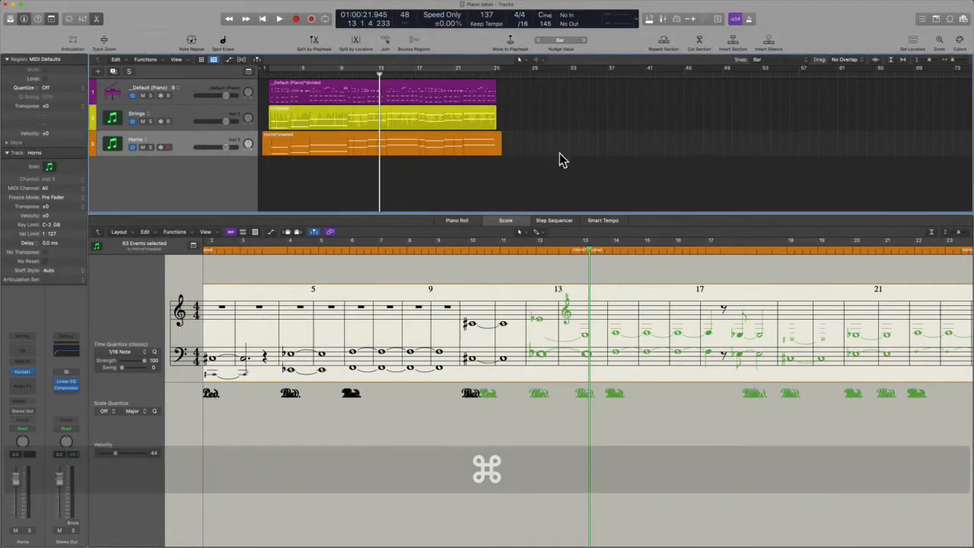
{"action": "key", "text": "ctrl+Left"}
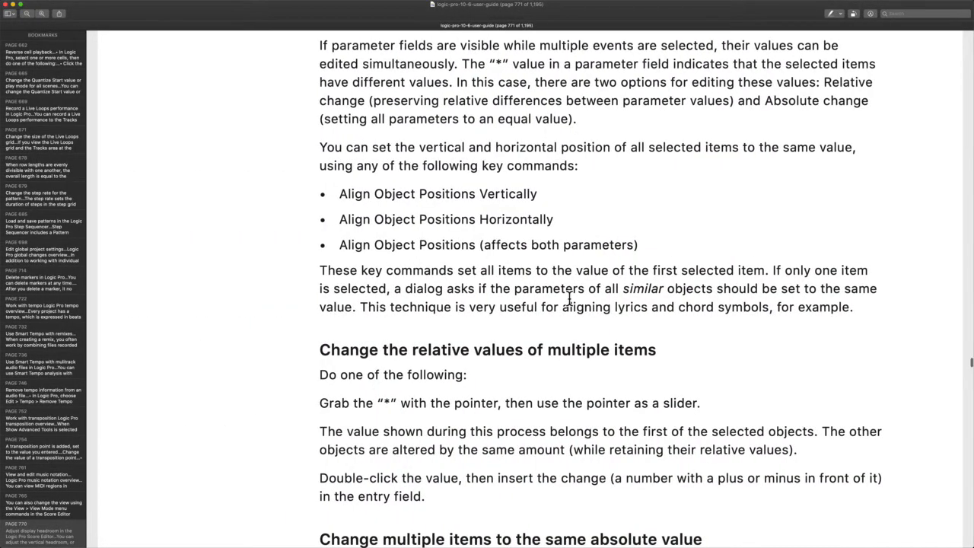
Select the three Align Object Positions commands on page 771, then the words 'Align Object Positions'
{"action": "scroll", "coordinate": [569, 298], "scroll_direction": "down", "scroll_amount": 2}
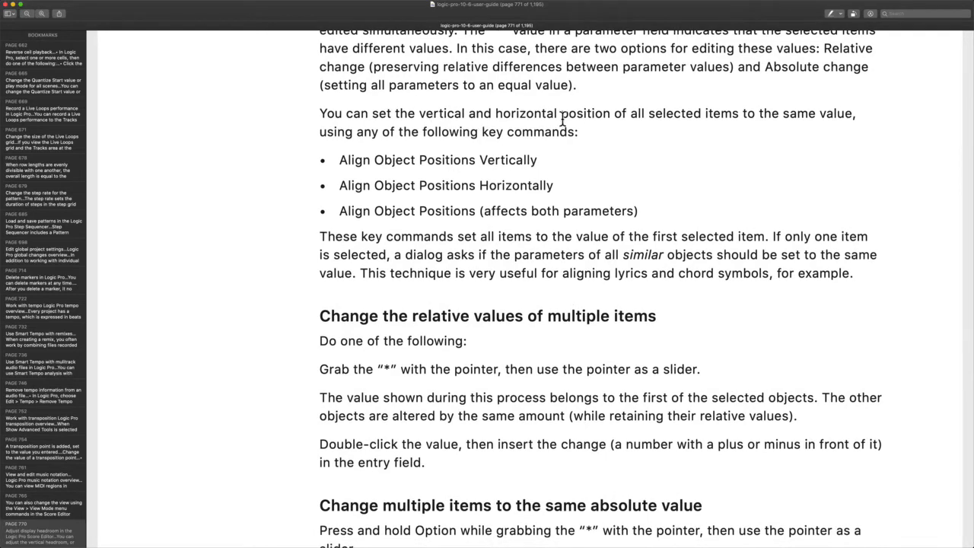
{"action": "scroll", "coordinate": [659, 114], "scroll_direction": "down", "scroll_amount": 2}
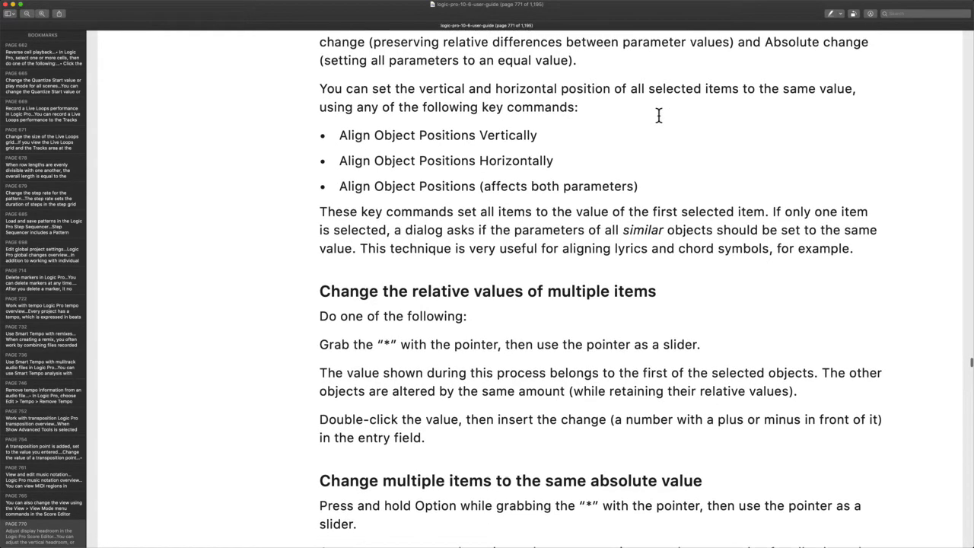
{"action": "left_click_drag", "start_coordinate": [773, 88], "coordinate": [816, 82]}
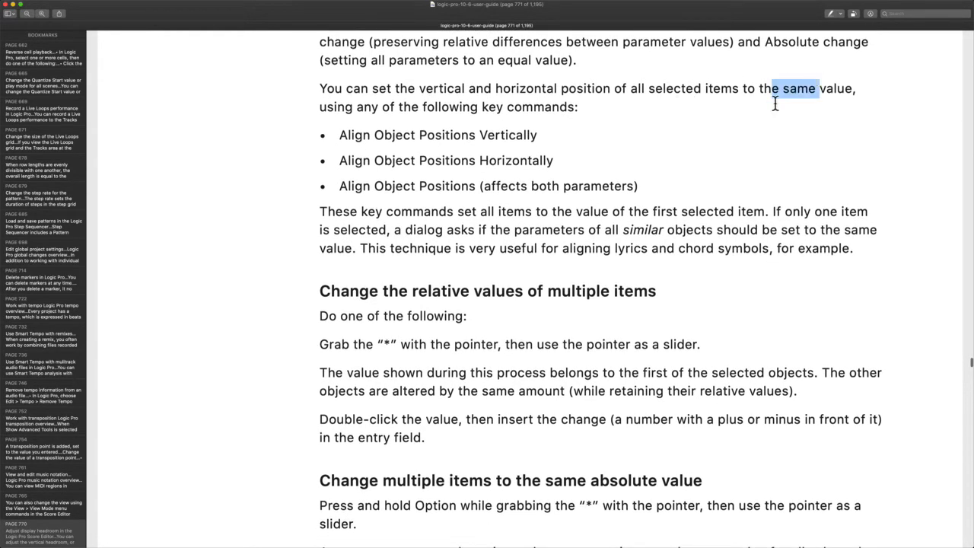
{"action": "left_click_drag", "start_coordinate": [338, 131], "coordinate": [650, 188]}
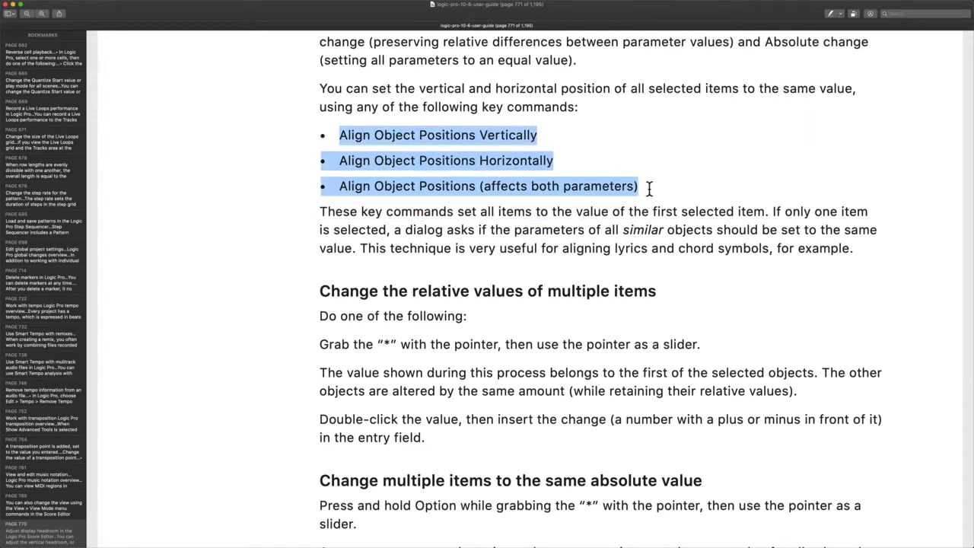
{"action": "scroll", "coordinate": [663, 191], "scroll_direction": "down", "scroll_amount": 2}
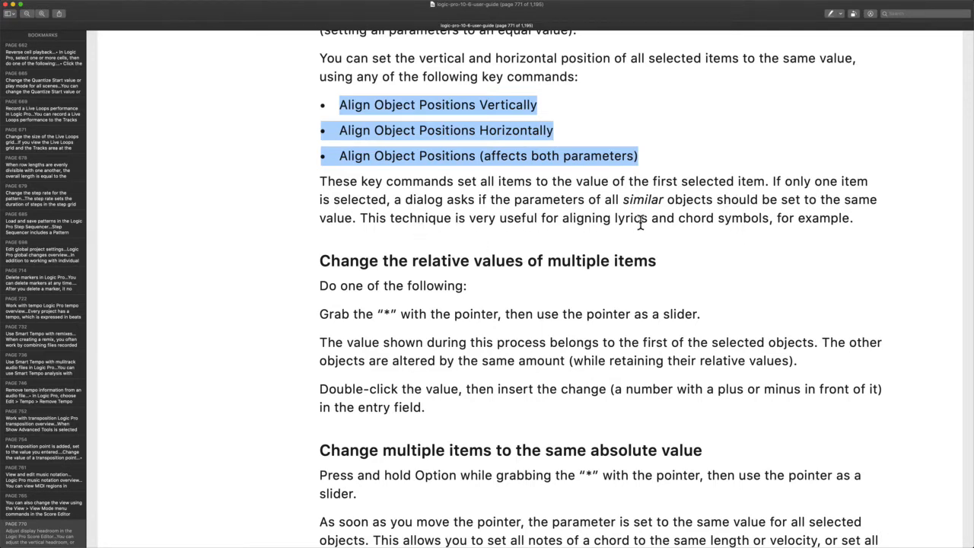
{"action": "left_click", "coordinate": [422, 239]}
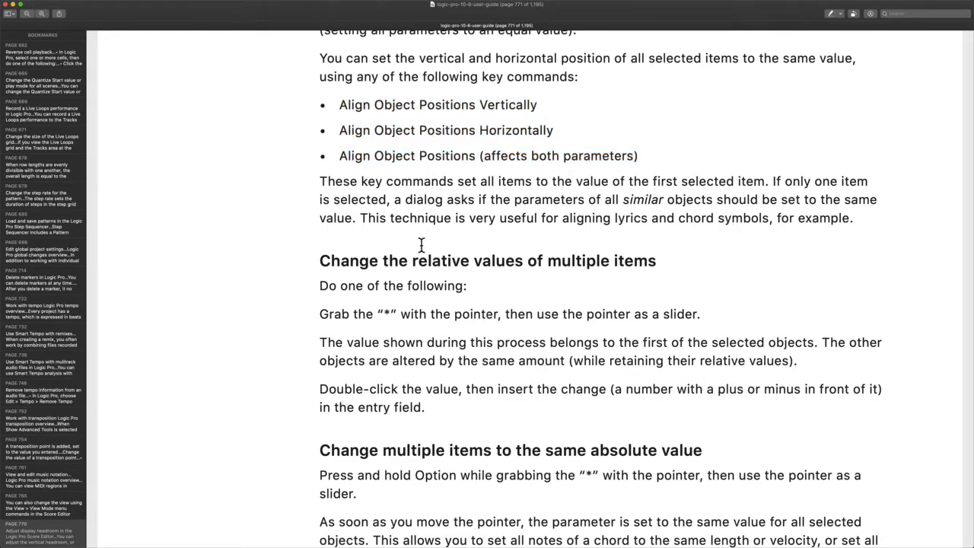
{"action": "left_click_drag", "start_coordinate": [340, 104], "coordinate": [475, 105]}
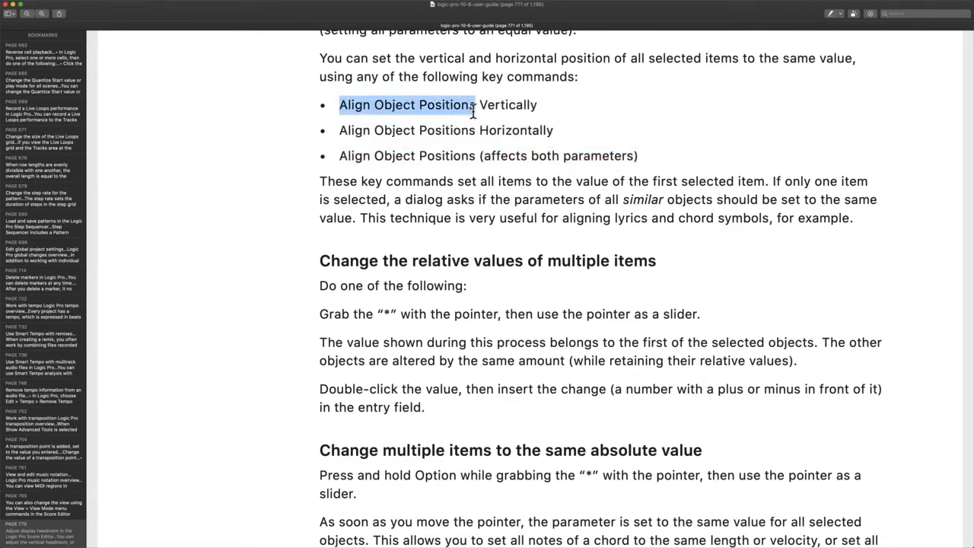
{"action": "key", "text": "ctrl+Right"}
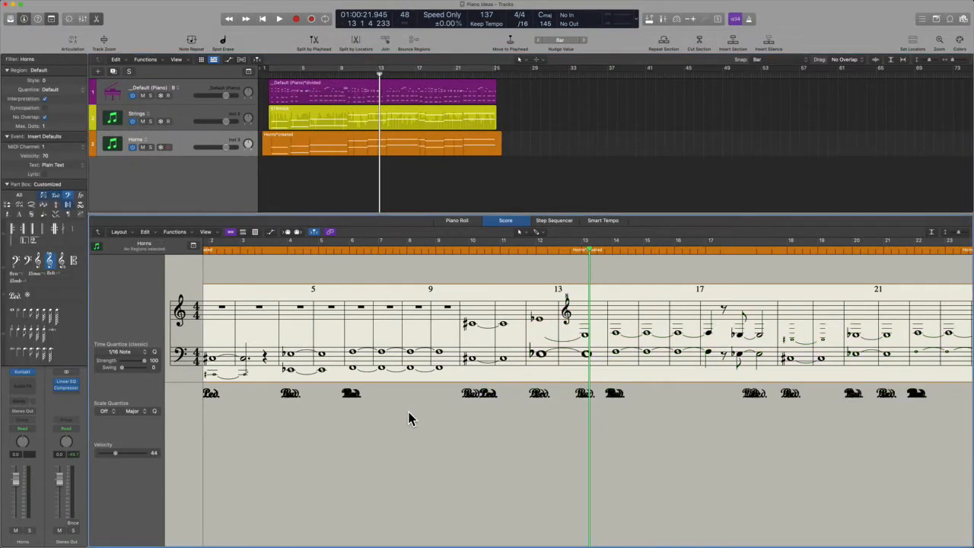
Select the notes from bar 9 onward and search Key Commands for 'align obj'
{"action": "left_click_drag", "start_coordinate": [409, 416], "coordinate": [791, 322]}
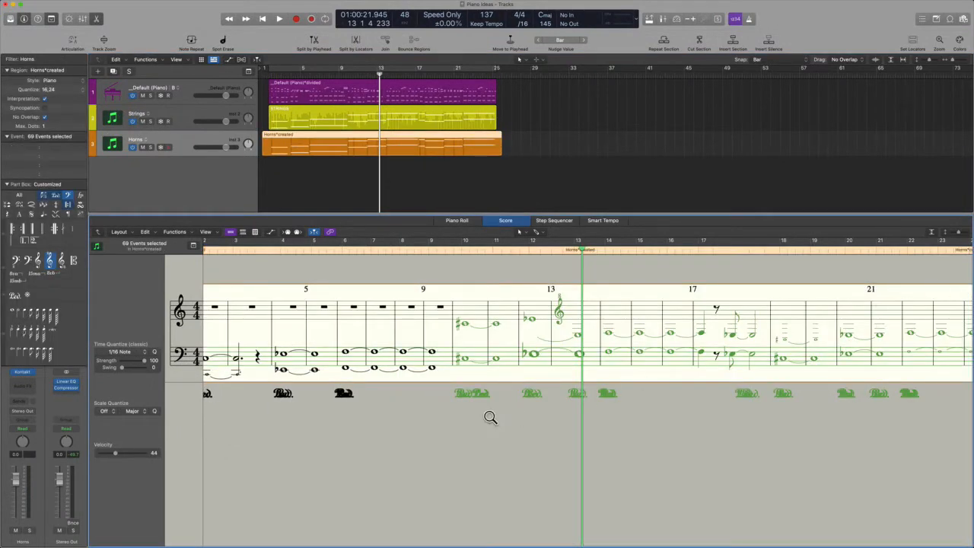
{"action": "key", "text": "alt+k"}
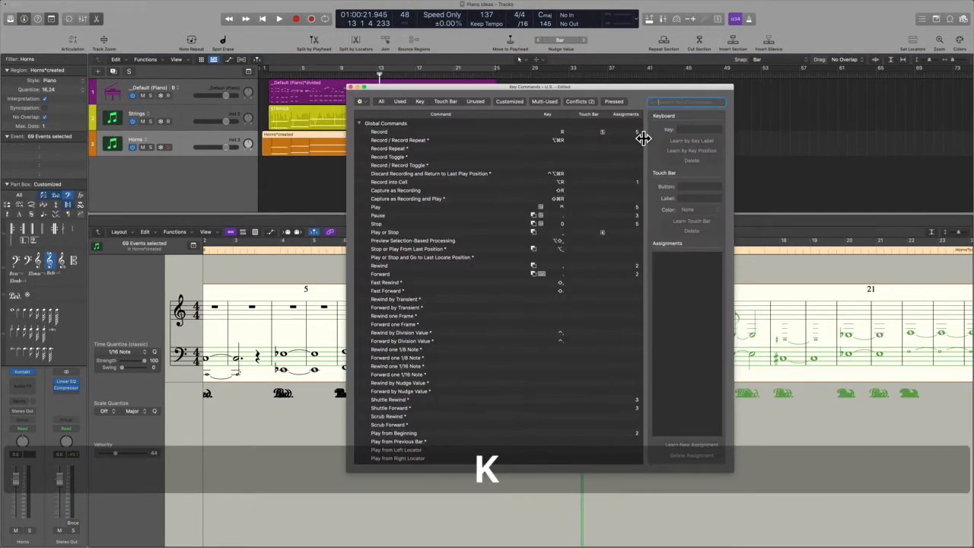
{"action": "type", "text": "align object\\"}
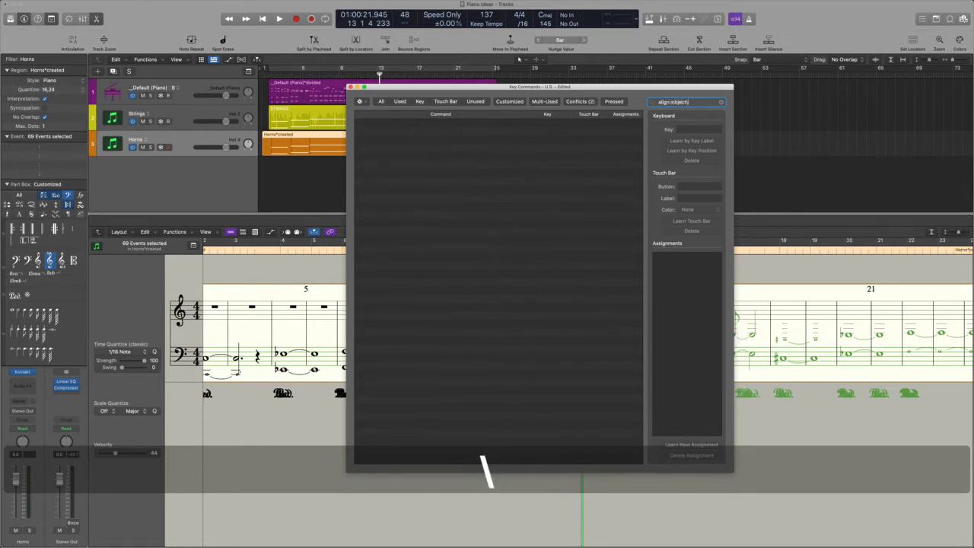
{"action": "key", "text": "BackSpace"}
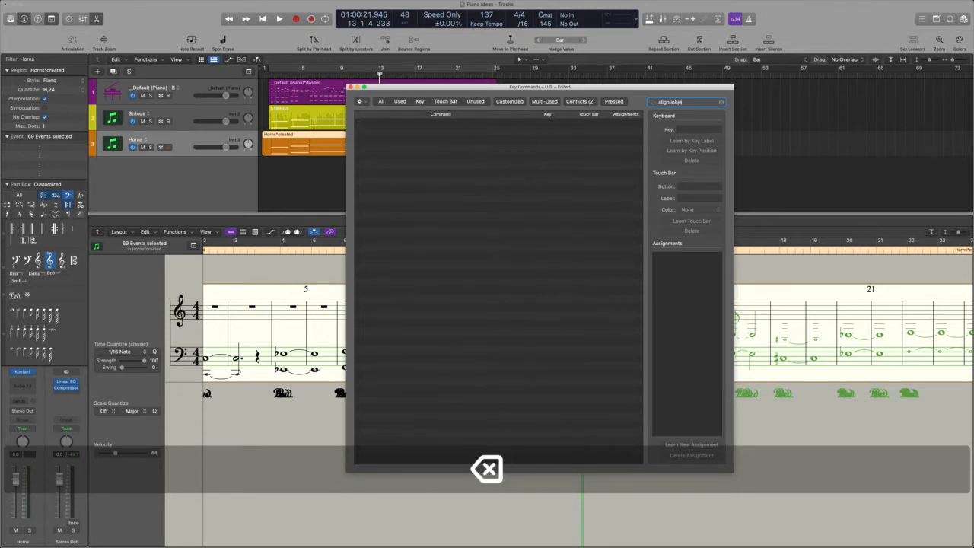
{"action": "key", "text": "BackSpace"}
{"action": "key", "text": "BackSpace"}
{"action": "type", "text": "obj"}
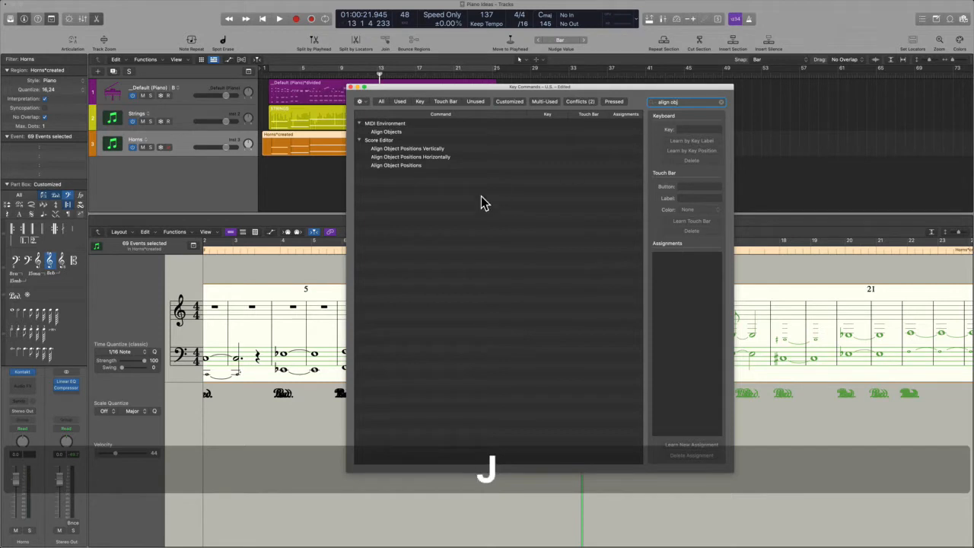
Assign ⌃⌥⇧⌘I to Align Object Positions Vertically, replacing the conflicting assignment, and close Key Commands
{"action": "left_click", "coordinate": [472, 149]}
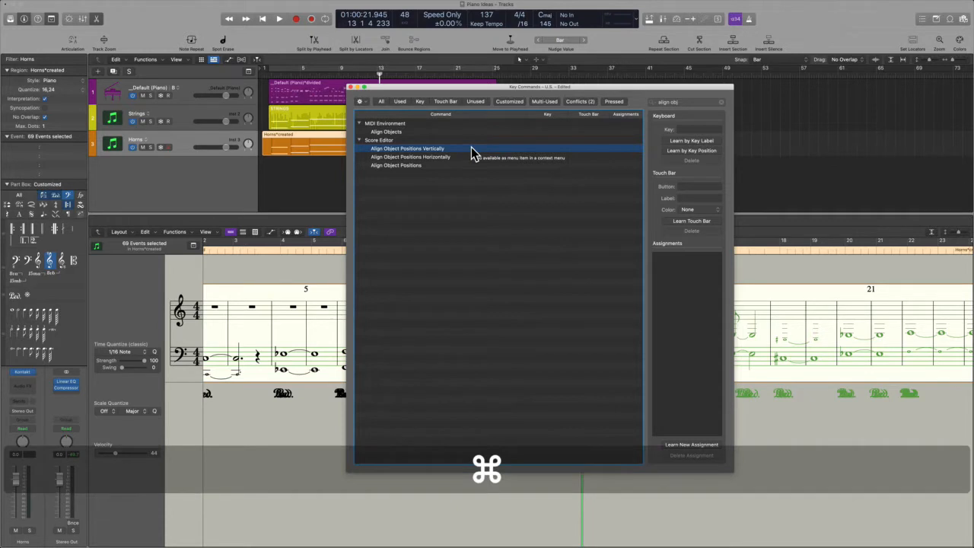
{"action": "left_click", "coordinate": [698, 141]}
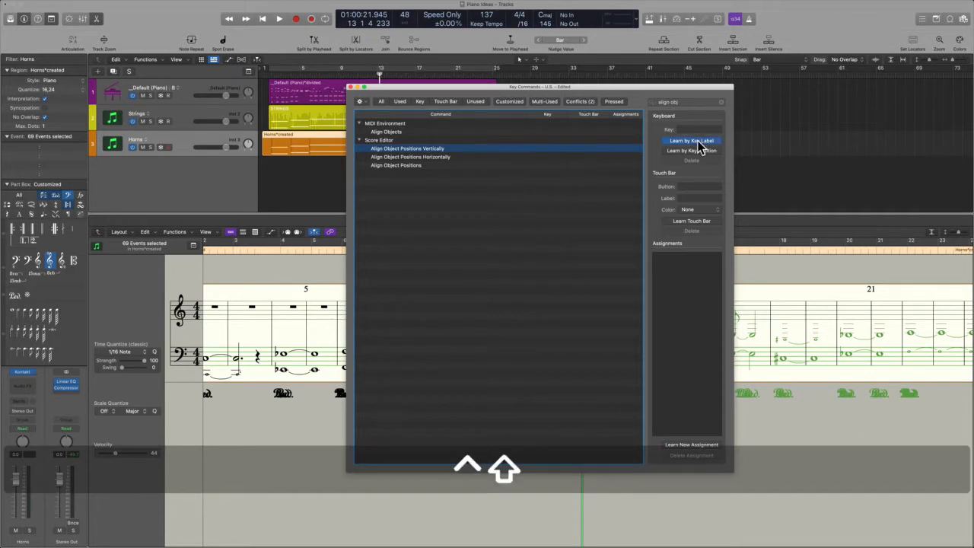
{"action": "key", "text": "ctrl+alt+shift+super+i"}
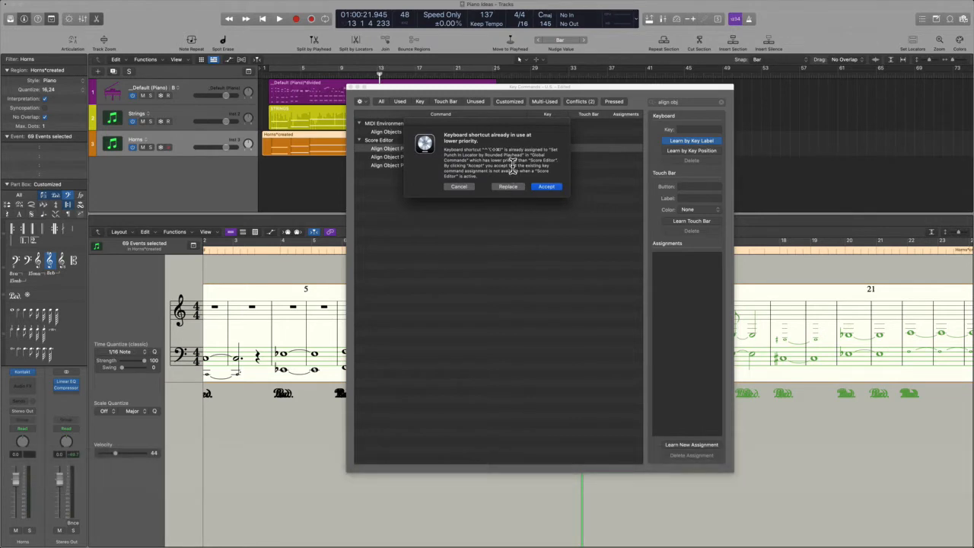
{"action": "left_click", "coordinate": [515, 189]}
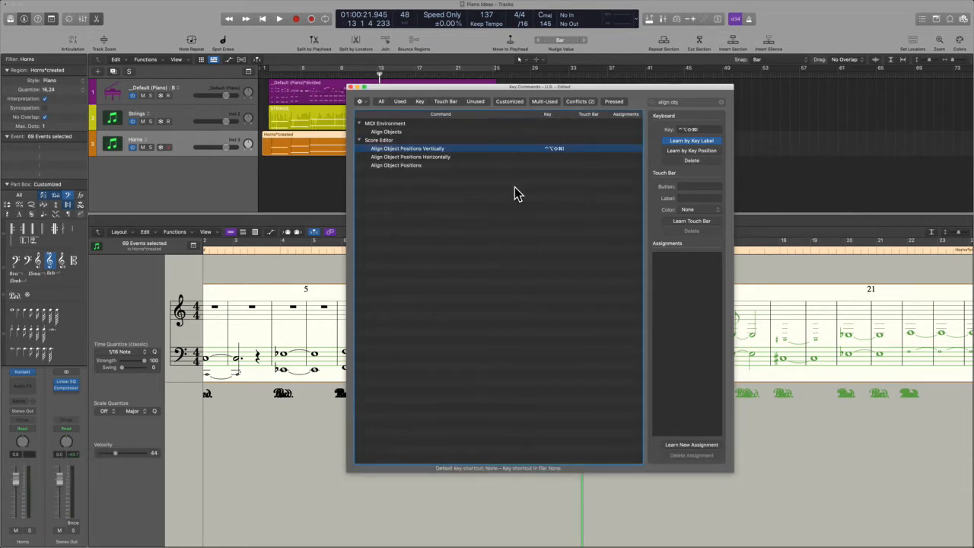
{"action": "left_click", "coordinate": [714, 142]}
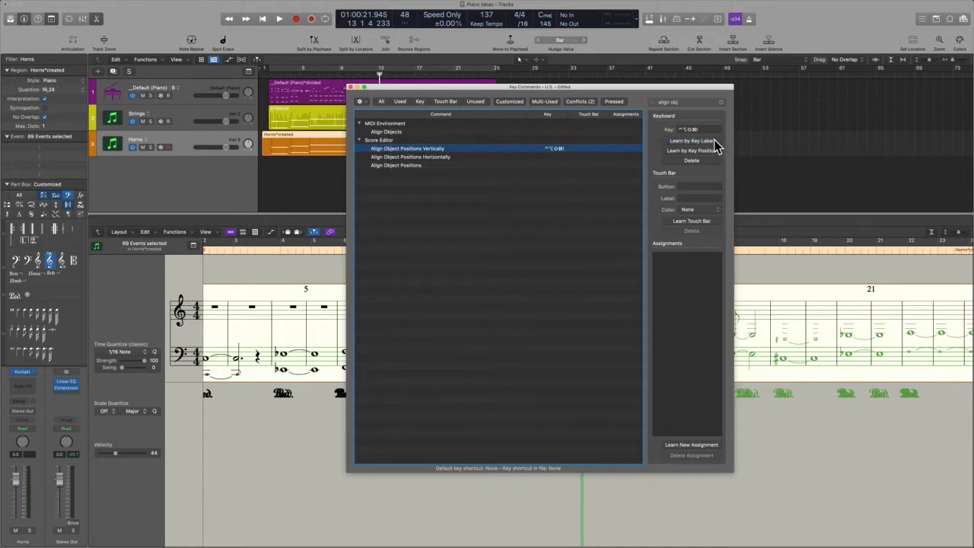
{"action": "left_click", "coordinate": [351, 88]}
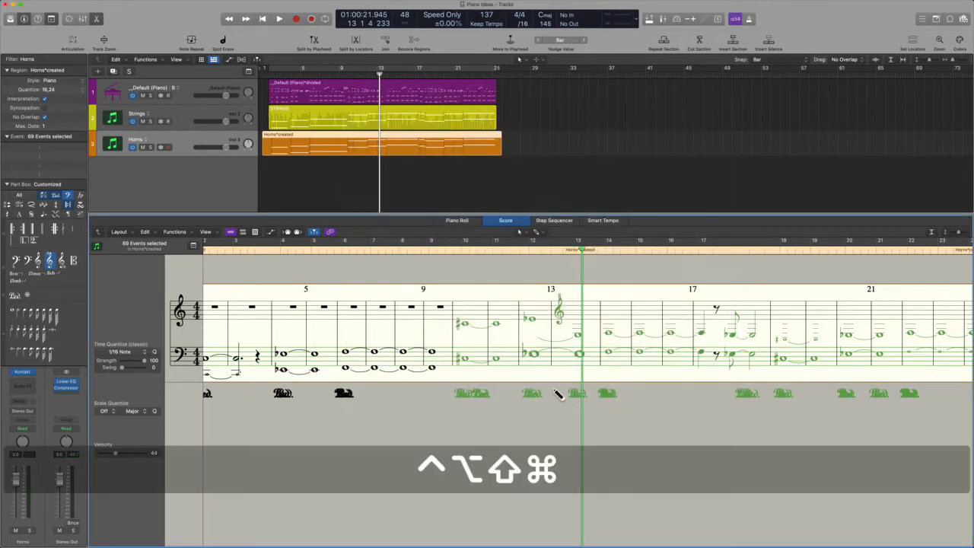
Twice apply ⌃⌥⇧⌘I vertical alignment to the pedal markings and undo it, then deselect and switch to Preview
{"action": "key", "text": "ctrl+alt+shift+super+i"}
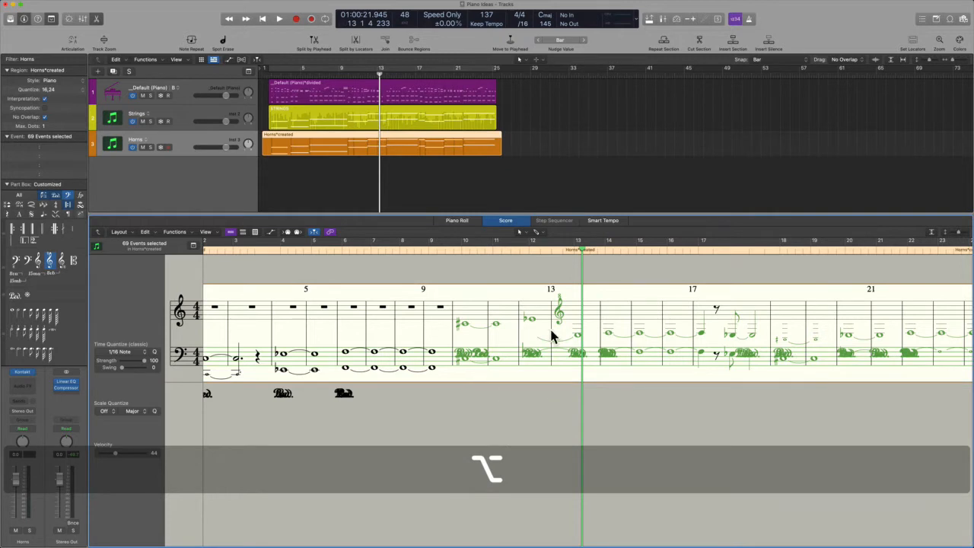
{"action": "key", "text": "super+z"}
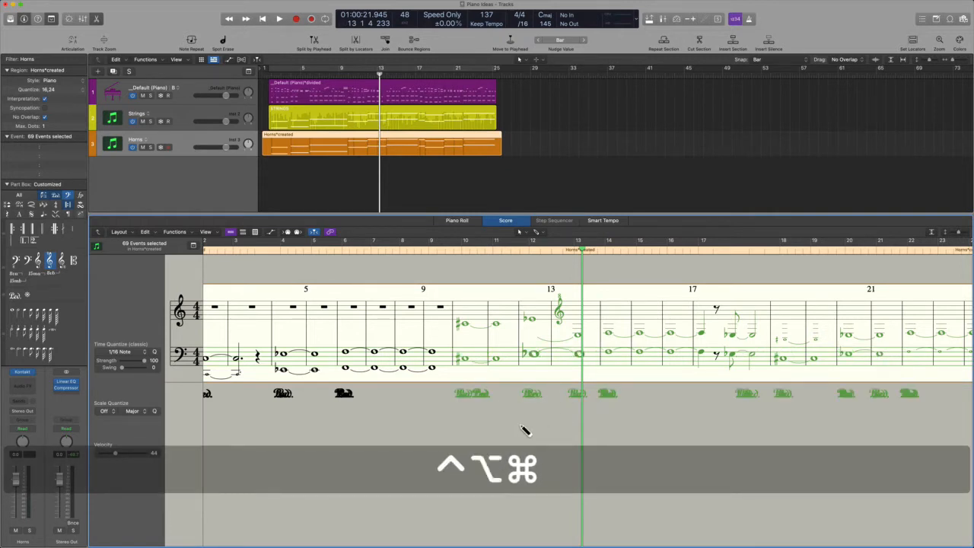
{"action": "key", "text": "ctrl+alt+shift+super+i"}
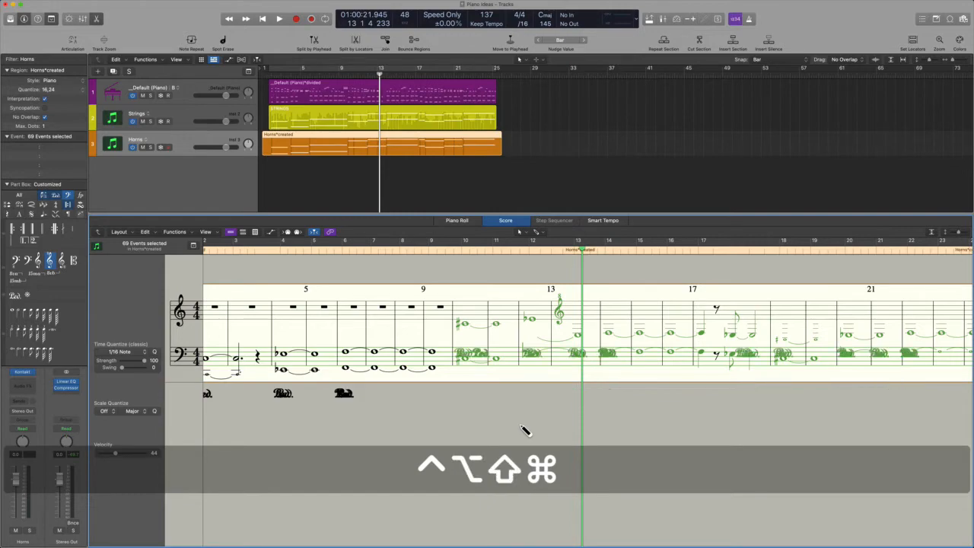
{"action": "key", "text": "super+z"}
{"action": "left_click", "coordinate": [522, 434]}
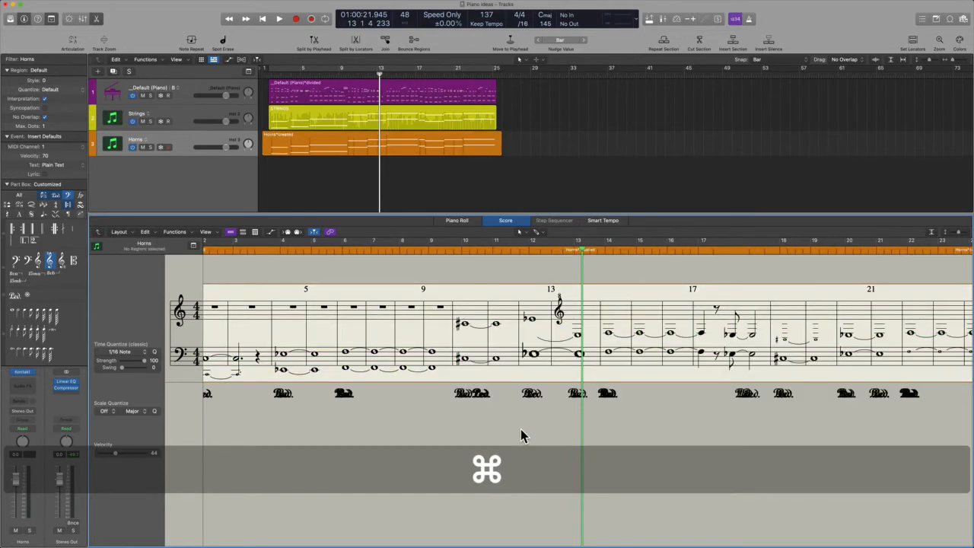
{"action": "key", "text": "super+Tab"}
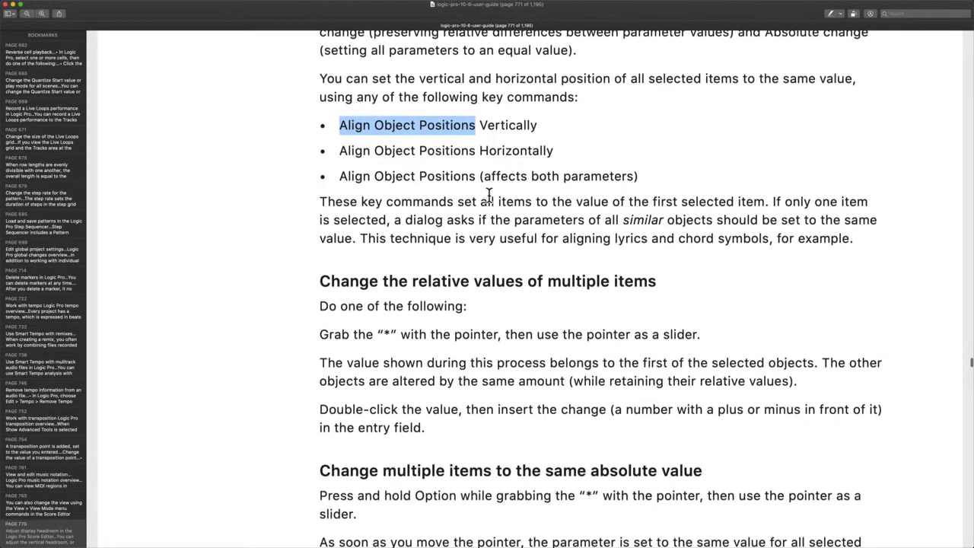
Scroll the guide and highlight the sentence about aligning lyrics and chord symbols
{"action": "scroll", "coordinate": [696, 183], "scroll_direction": "down", "scroll_amount": 5}
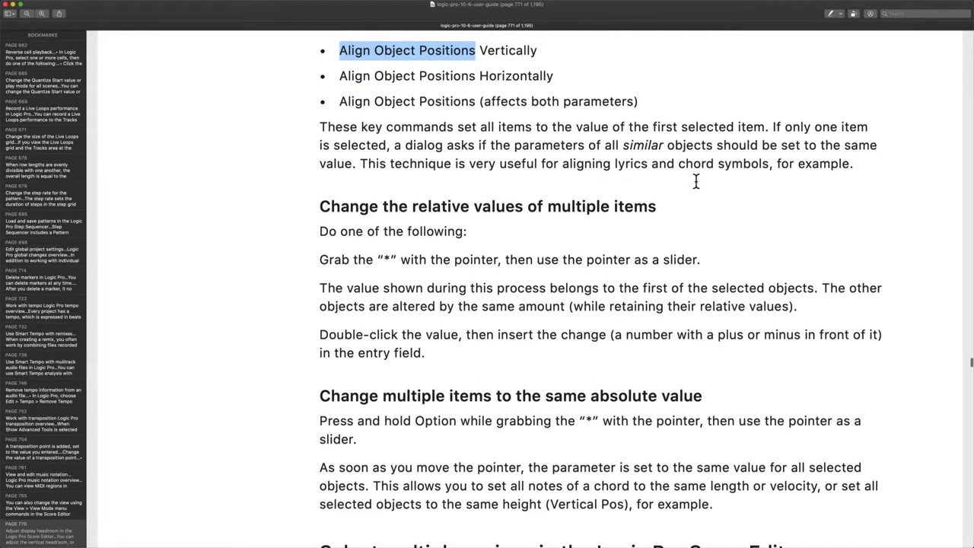
{"action": "left_click_drag", "start_coordinate": [548, 155], "coordinate": [815, 151]}
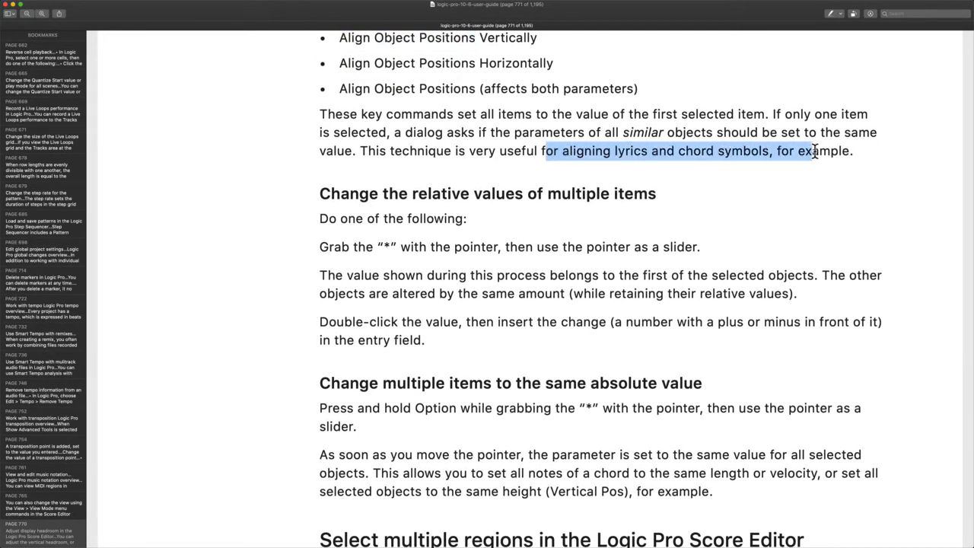
{"action": "scroll", "coordinate": [665, 236], "scroll_direction": "down", "scroll_amount": 1}
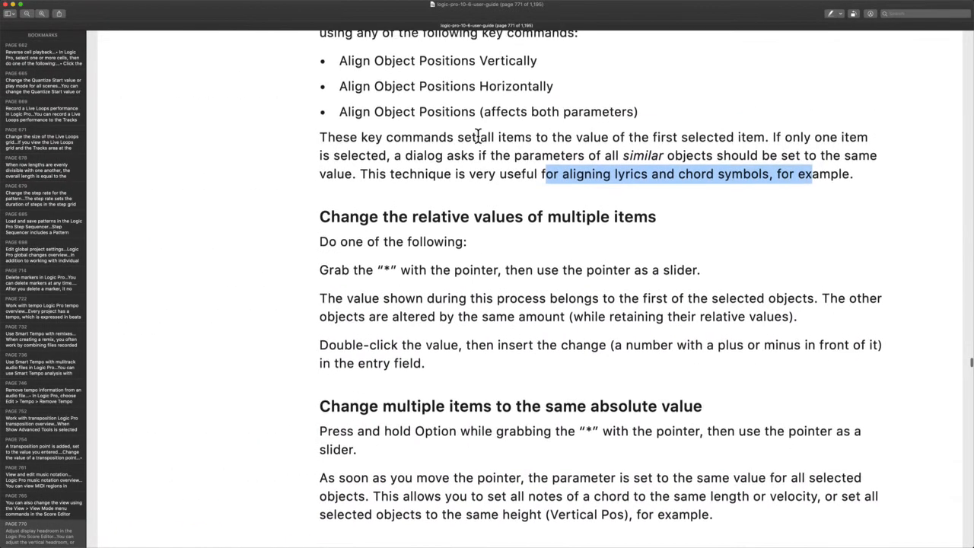
{"action": "scroll", "coordinate": [478, 135], "scroll_direction": "up", "scroll_amount": 1}
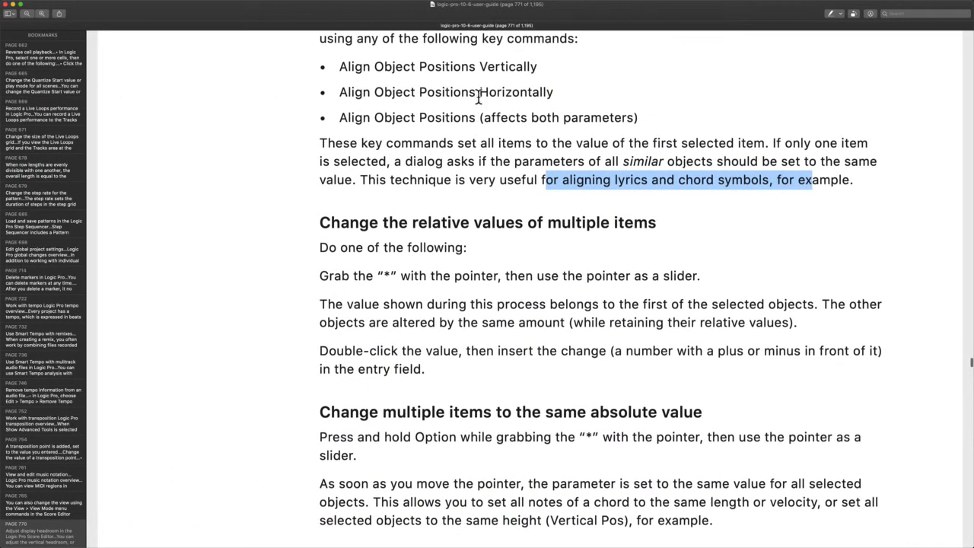
{"action": "left_click_drag", "start_coordinate": [352, 117], "coordinate": [638, 117]}
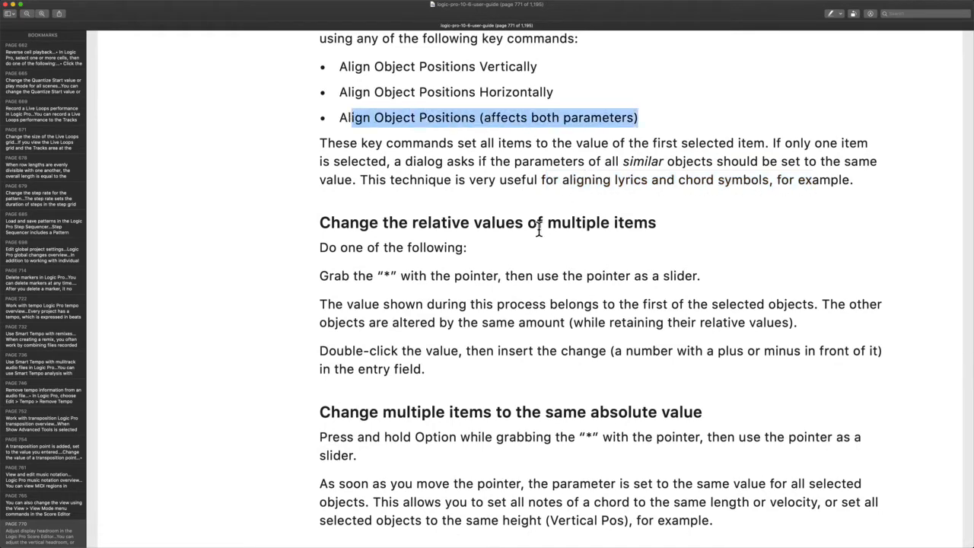
{"action": "scroll", "coordinate": [539, 230], "scroll_direction": "down", "scroll_amount": 1}
{"action": "scroll", "coordinate": [538, 230], "scroll_direction": "down", "scroll_amount": 3}
{"action": "scroll", "coordinate": [498, 242], "scroll_direction": "down", "scroll_amount": 10}
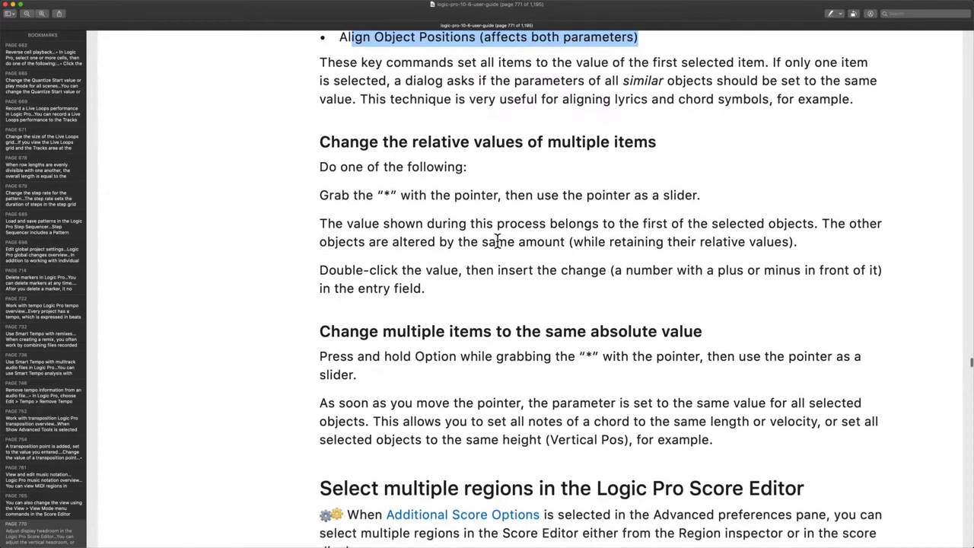
{"action": "scroll", "coordinate": [495, 235], "scroll_direction": "down", "scroll_amount": 2}
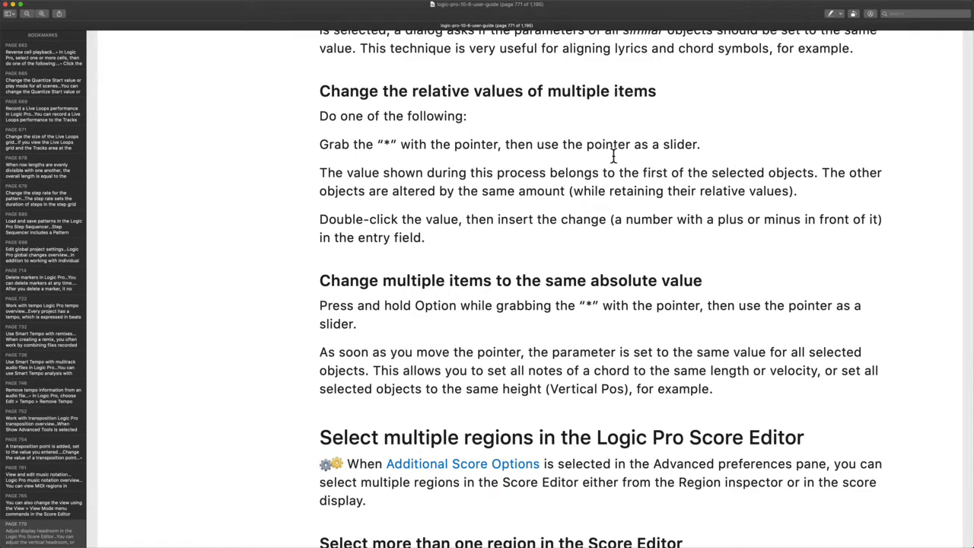
{"action": "scroll", "coordinate": [613, 156], "scroll_direction": "down", "scroll_amount": 5}
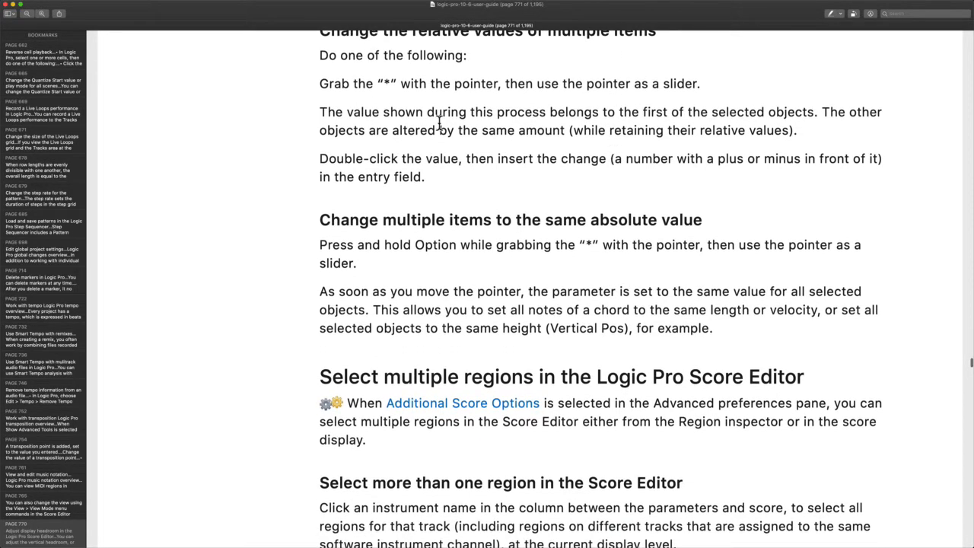
Read on to 'Hide regions in the Logic Pro Score Editor', highlighting the asterisk and instrument-channel phrase, then return to Logic Pro
{"action": "left_click_drag", "start_coordinate": [377, 83], "coordinate": [401, 86]}
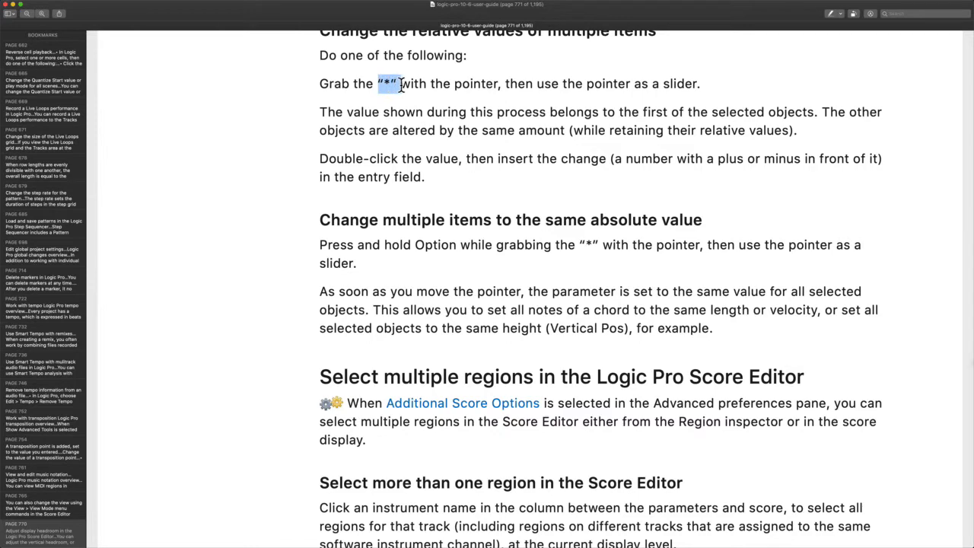
{"action": "scroll", "coordinate": [554, 97], "scroll_direction": "down", "scroll_amount": 3}
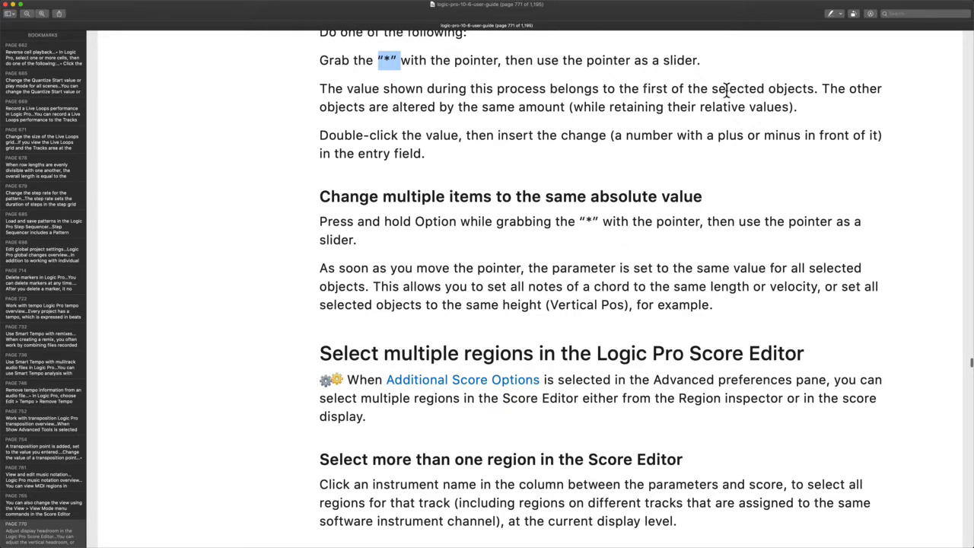
{"action": "scroll", "coordinate": [776, 95], "scroll_direction": "down", "scroll_amount": 1}
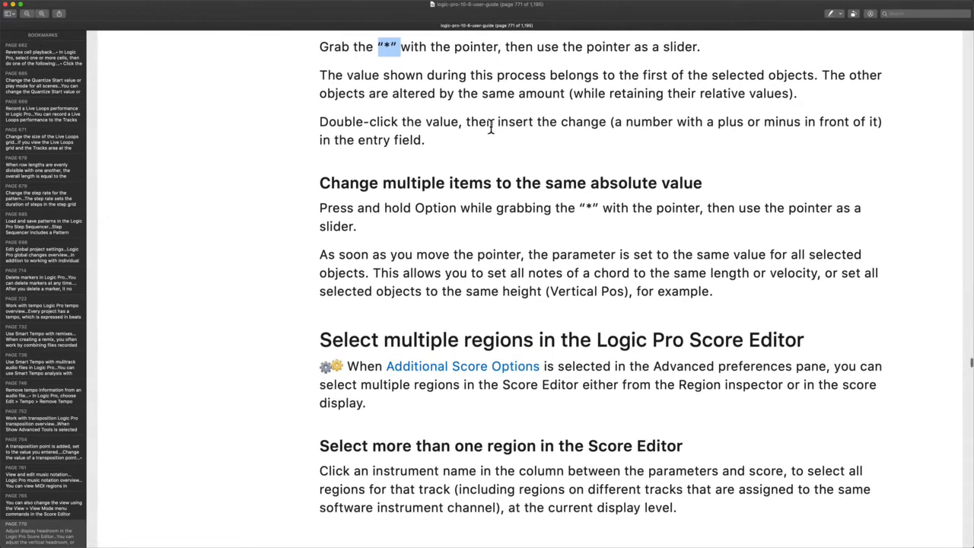
{"action": "scroll", "coordinate": [513, 259], "scroll_direction": "down", "scroll_amount": 10}
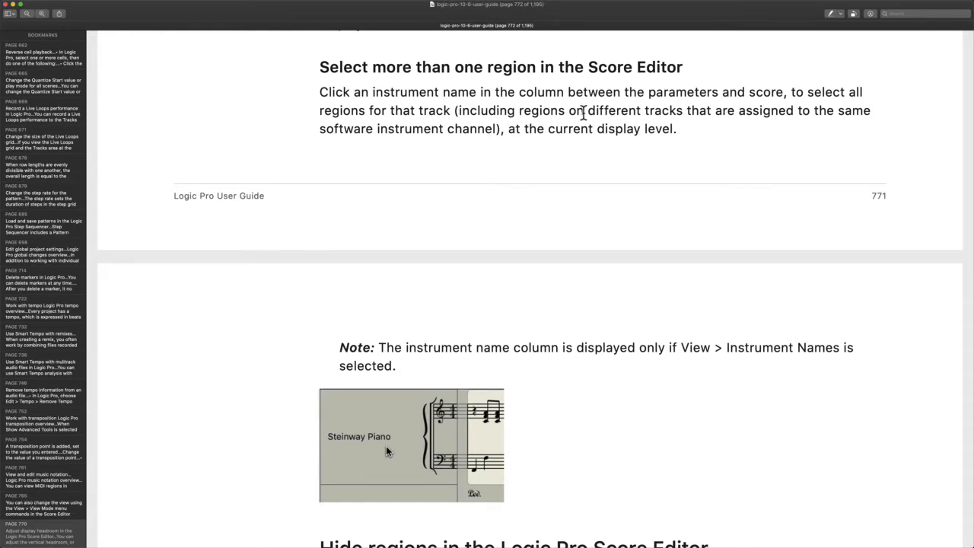
{"action": "scroll", "coordinate": [767, 102], "scroll_direction": "down", "scroll_amount": 2}
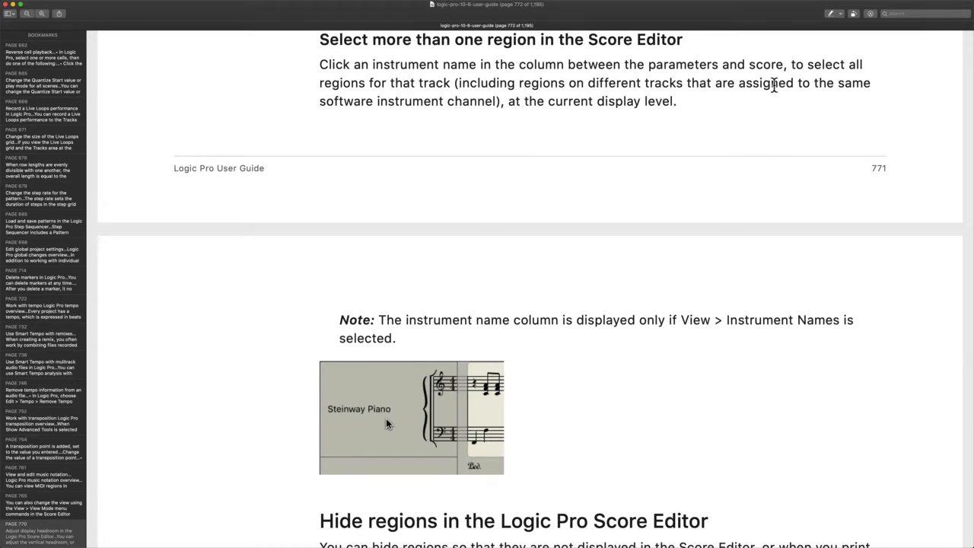
{"action": "left_click_drag", "start_coordinate": [313, 107], "coordinate": [527, 104]}
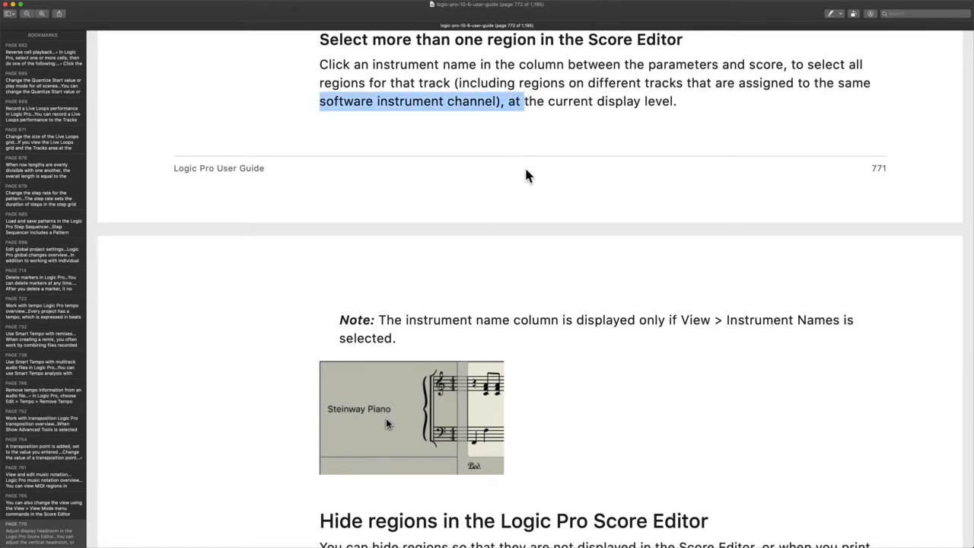
{"action": "left_click", "coordinate": [556, 92]}
{"action": "scroll", "coordinate": [556, 92], "scroll_direction": "down", "scroll_amount": 5}
{"action": "scroll", "coordinate": [556, 92], "scroll_direction": "down", "scroll_amount": 1}
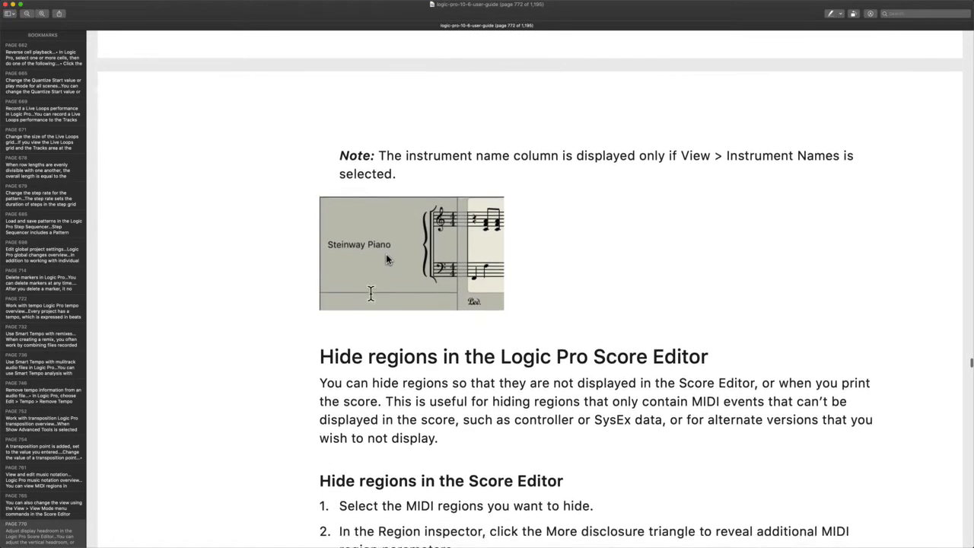
{"action": "key", "text": "ctrl+Right"}
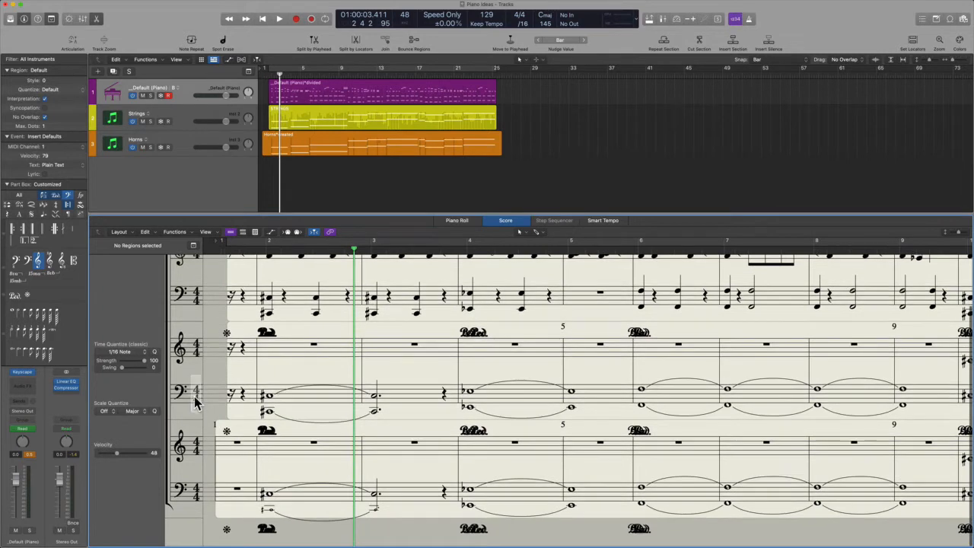
Select the Horns region and switch the Score Editor to Page View
{"action": "left_click", "coordinate": [189, 470]}
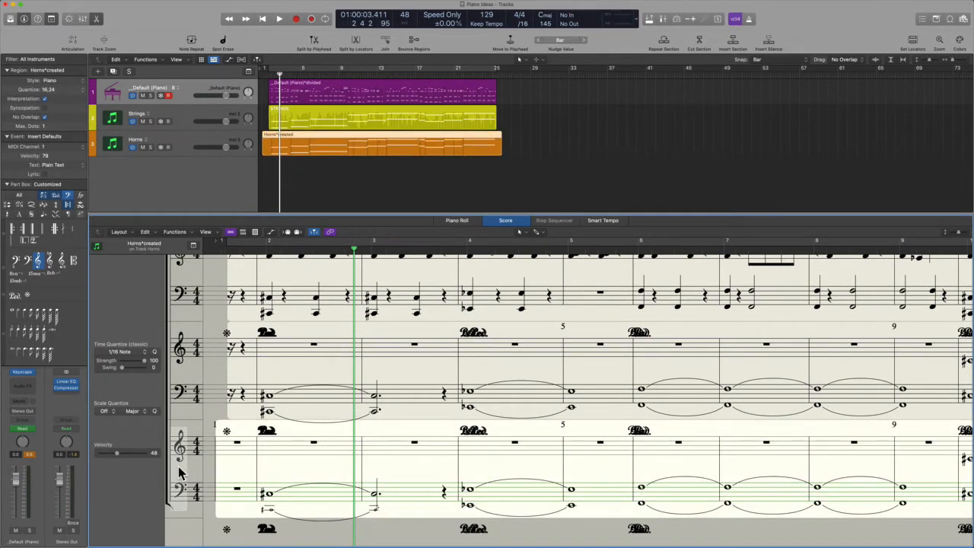
{"action": "left_click", "coordinate": [179, 466]}
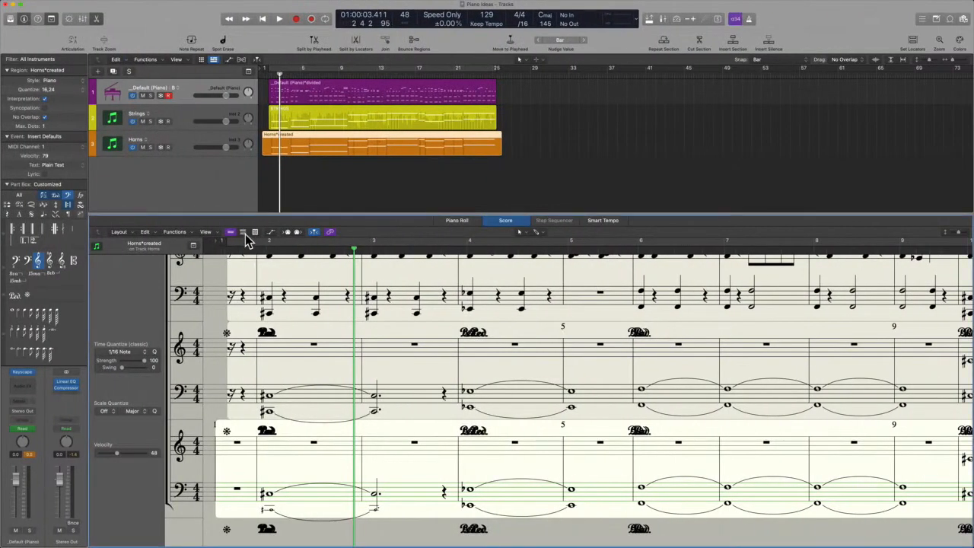
{"action": "left_click", "coordinate": [243, 233]}
{"action": "left_click", "coordinate": [254, 232]}
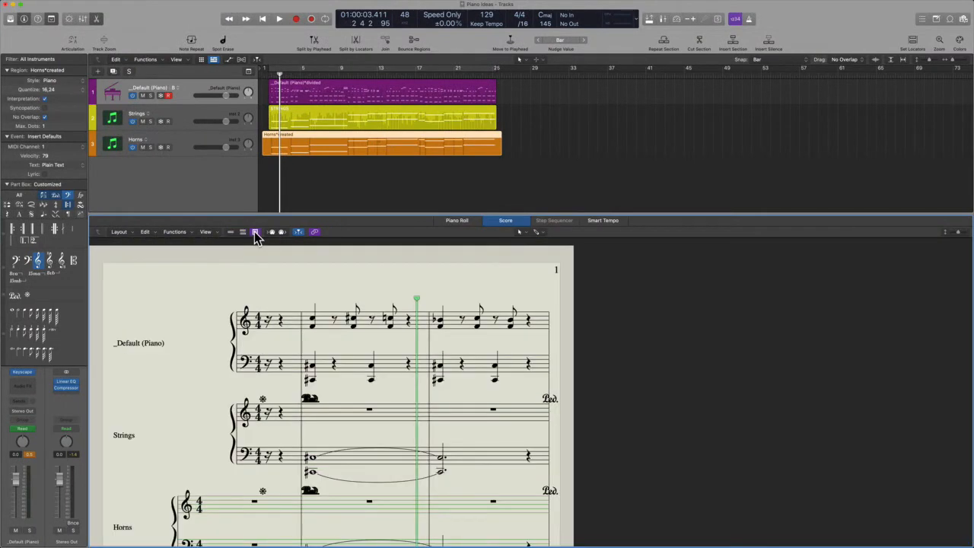
{"action": "scroll", "coordinate": [224, 358], "scroll_direction": "down", "scroll_amount": 5}
{"action": "scroll", "coordinate": [224, 358], "scroll_direction": "up", "scroll_amount": 3}
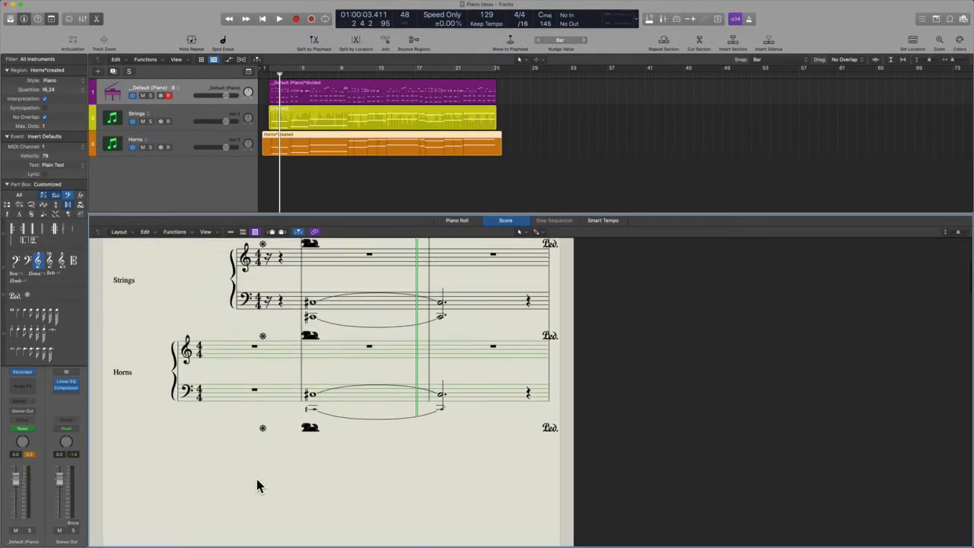
Repeatedly select and deselect the Horns region from its treble and bass staves
{"action": "left_click", "coordinate": [122, 379]}
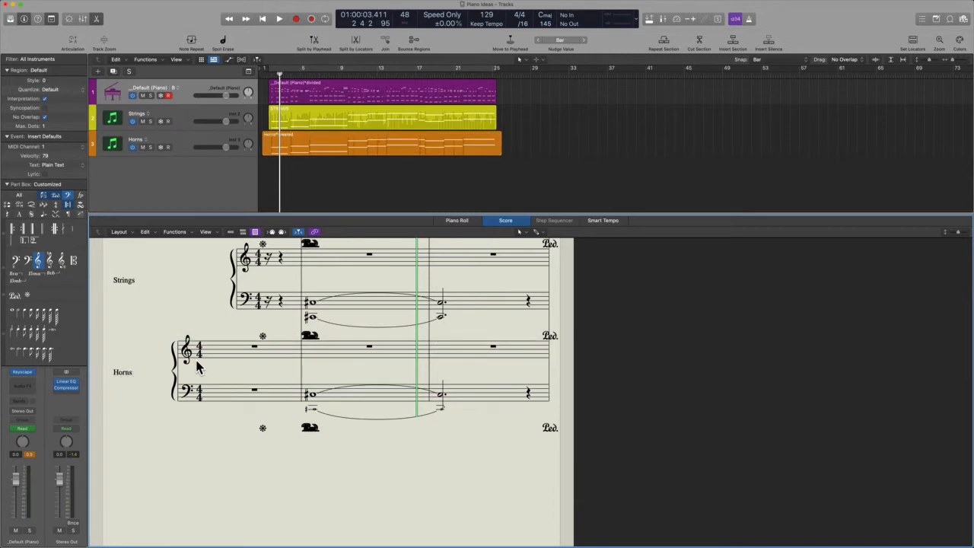
{"action": "left_click", "coordinate": [156, 373]}
{"action": "left_click", "coordinate": [108, 378]}
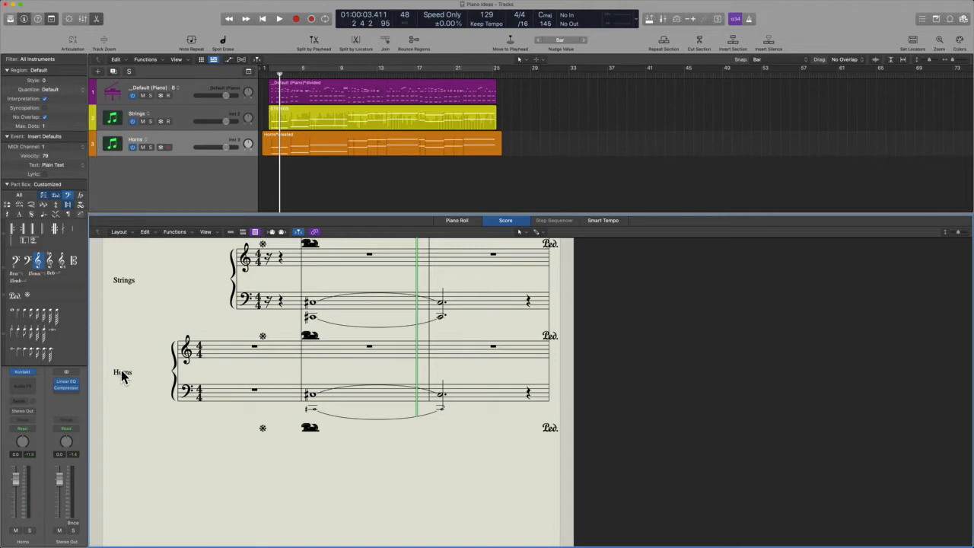
{"action": "left_click", "coordinate": [226, 360]}
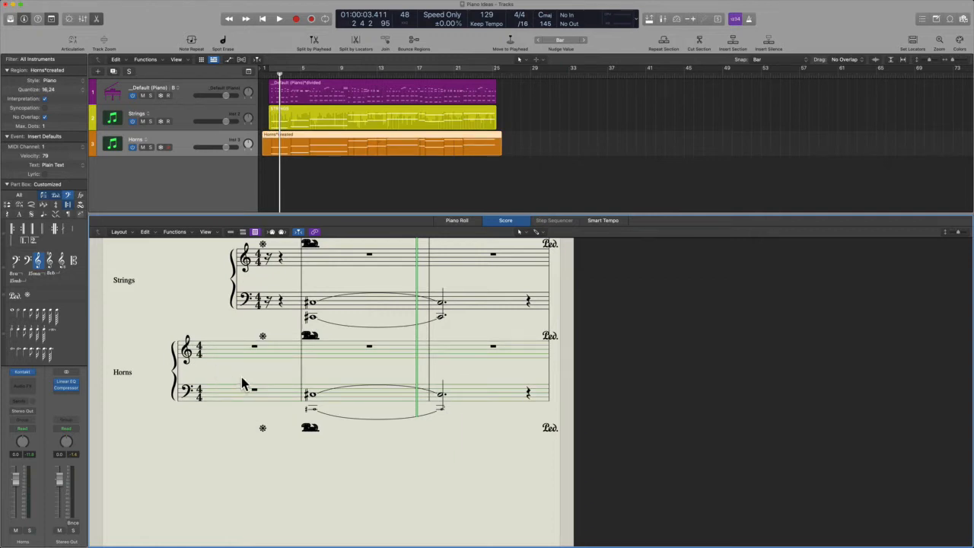
{"action": "left_click", "coordinate": [230, 460]}
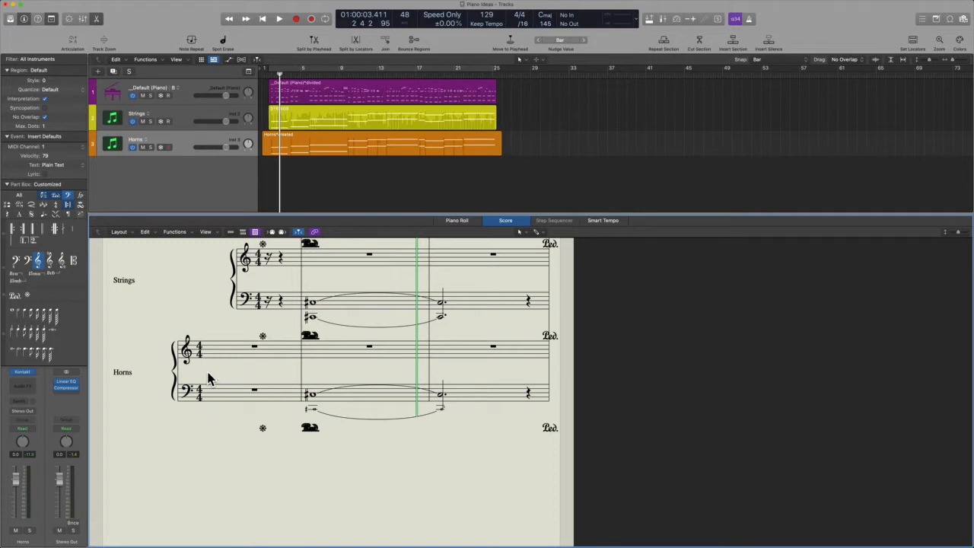
{"action": "left_click", "coordinate": [206, 363]}
{"action": "left_click", "coordinate": [206, 459]}
{"action": "left_click", "coordinate": [211, 397]}
{"action": "left_click", "coordinate": [216, 365]}
{"action": "left_click", "coordinate": [219, 349]}
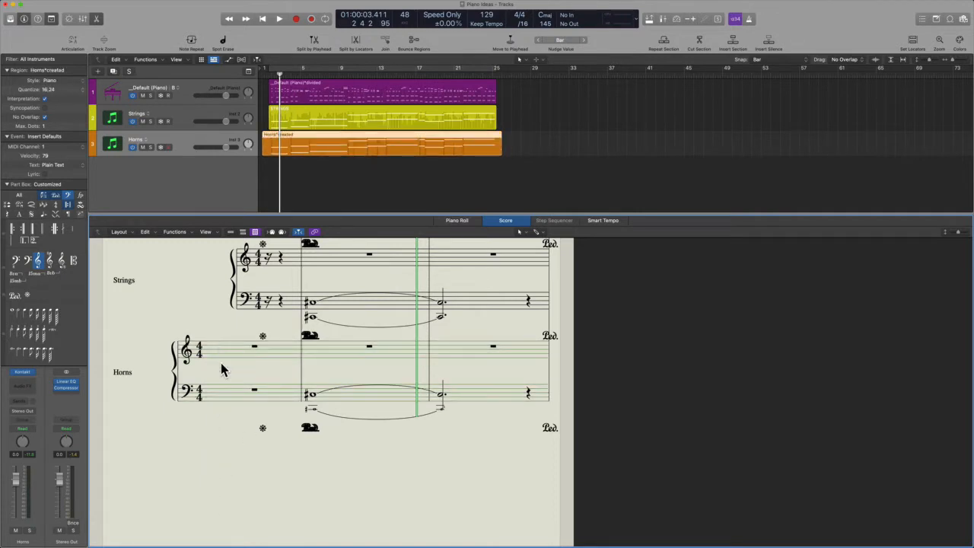
{"action": "left_click", "coordinate": [221, 364]}
{"action": "left_click", "coordinate": [223, 357]}
{"action": "left_click", "coordinate": [224, 370]}
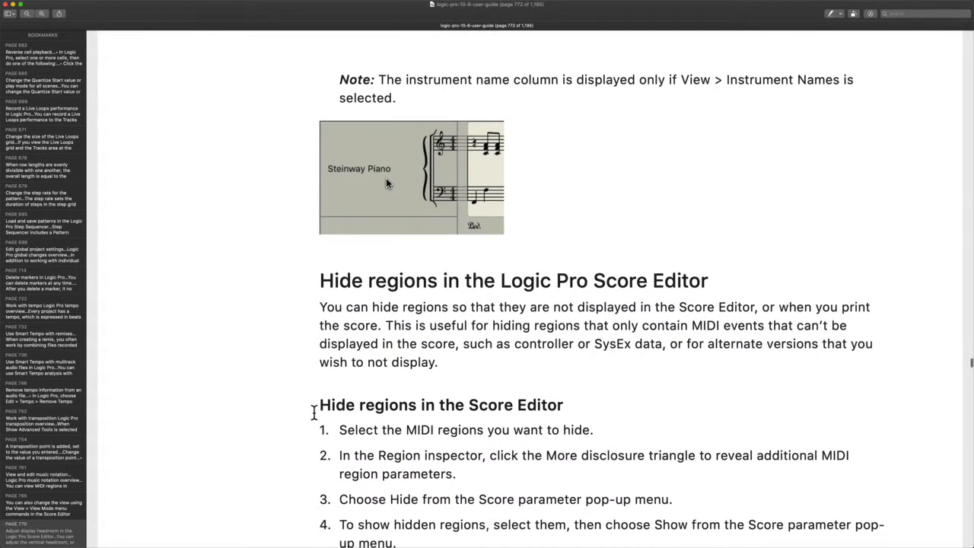
Read the region-hiding steps, highlighting which regions to hide and 'Hide from the Score', then return to Logic Pro
{"action": "scroll", "coordinate": [386, 310], "scroll_direction": "down", "scroll_amount": 3}
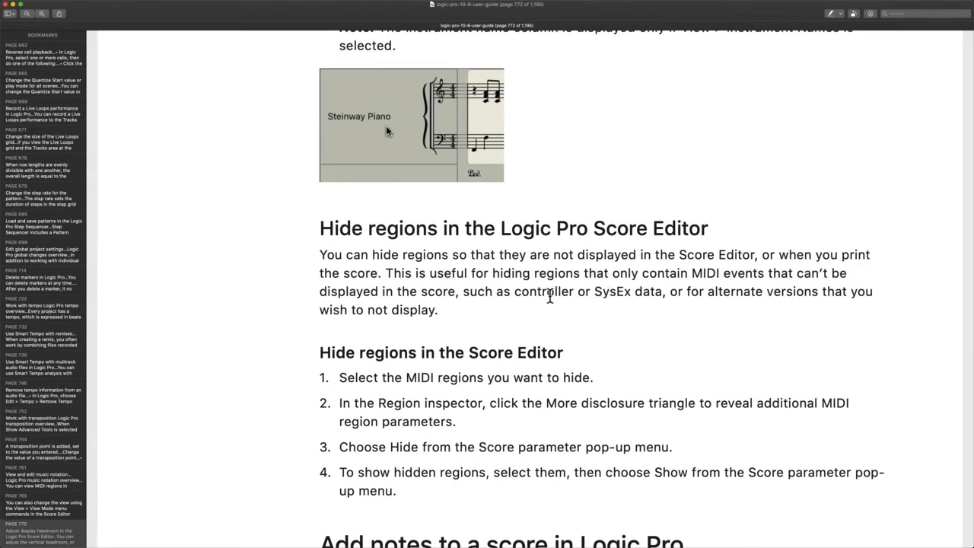
{"action": "left_click_drag", "start_coordinate": [527, 278], "coordinate": [971, 286]}
{"action": "scroll", "coordinate": [716, 286], "scroll_direction": "down", "scroll_amount": 5}
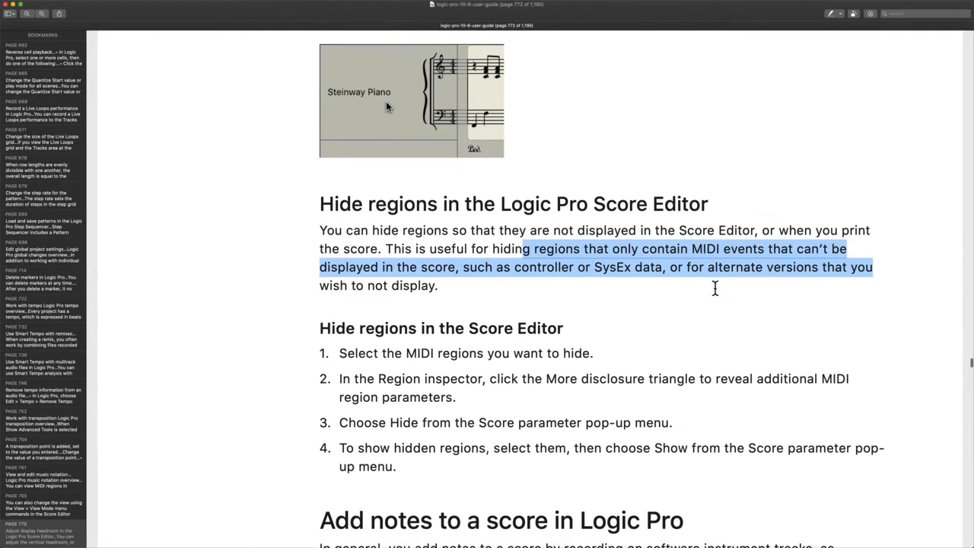
{"action": "scroll", "coordinate": [715, 288], "scroll_direction": "down", "scroll_amount": 1}
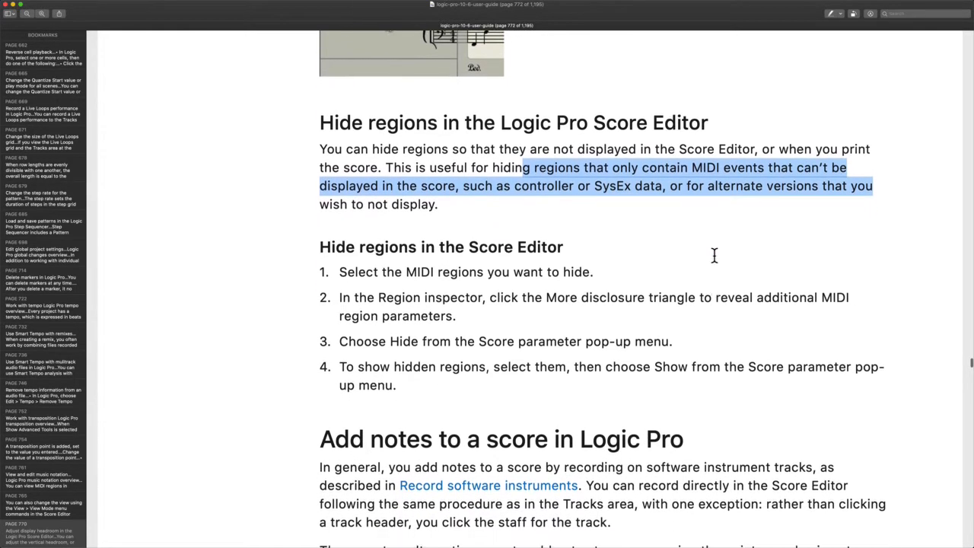
{"action": "scroll", "coordinate": [718, 208], "scroll_direction": "down", "scroll_amount": 2}
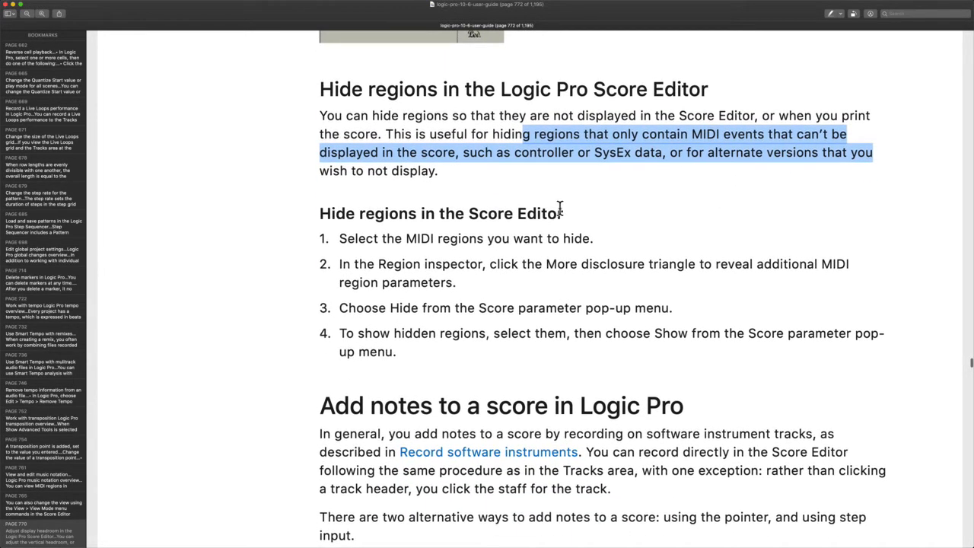
{"action": "scroll", "coordinate": [438, 220], "scroll_direction": "down", "scroll_amount": 2}
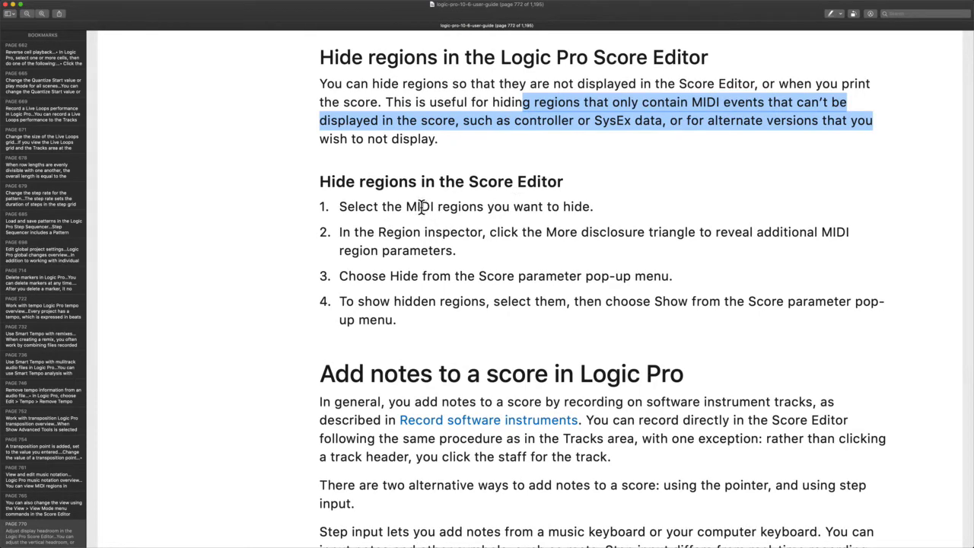
{"action": "left_click", "coordinate": [414, 223]}
{"action": "scroll", "coordinate": [414, 223], "scroll_direction": "down", "scroll_amount": 2}
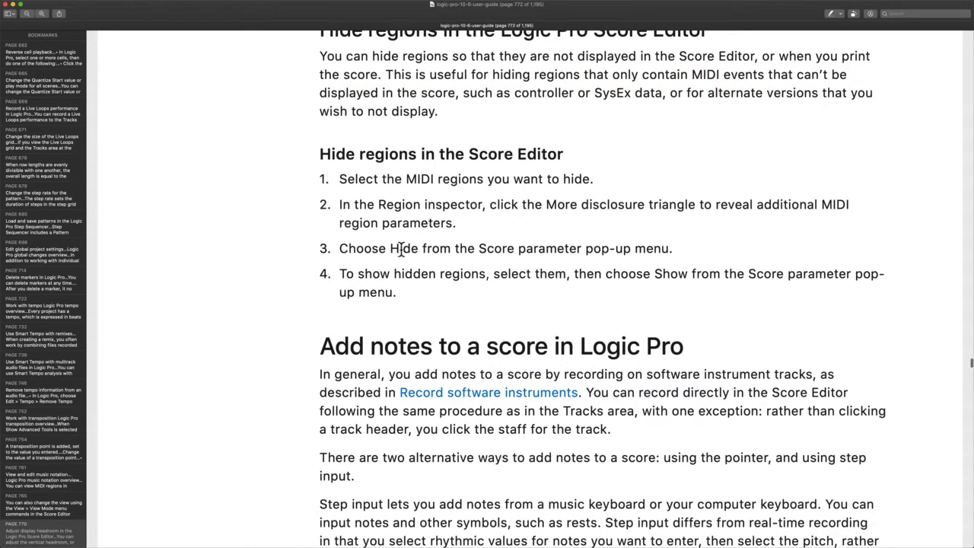
{"action": "left_click_drag", "start_coordinate": [386, 250], "coordinate": [517, 251]}
{"action": "key", "text": "ctrl+Right"}
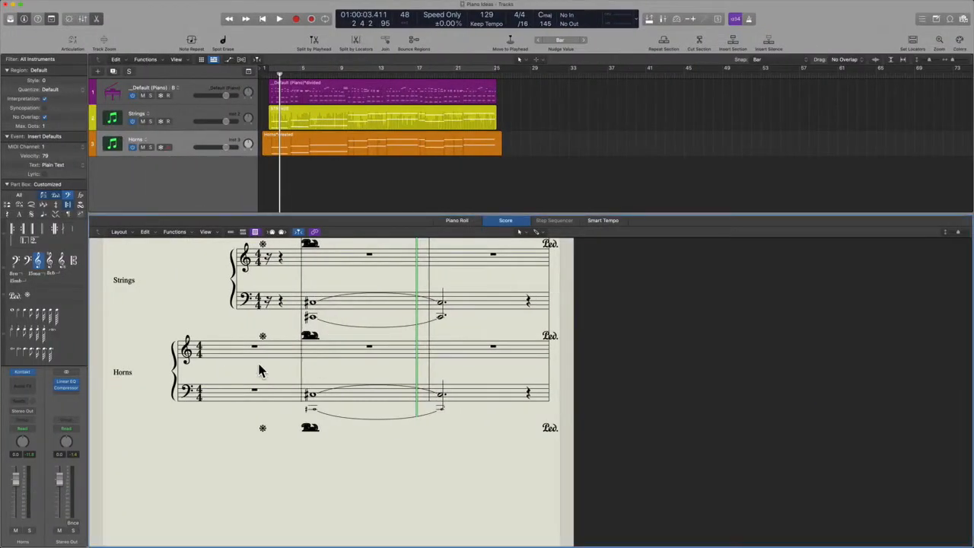
Set the Horns region's Score parameter to Hide from the Score in the Region inspector, then undo it
{"action": "left_click", "coordinate": [254, 360]}
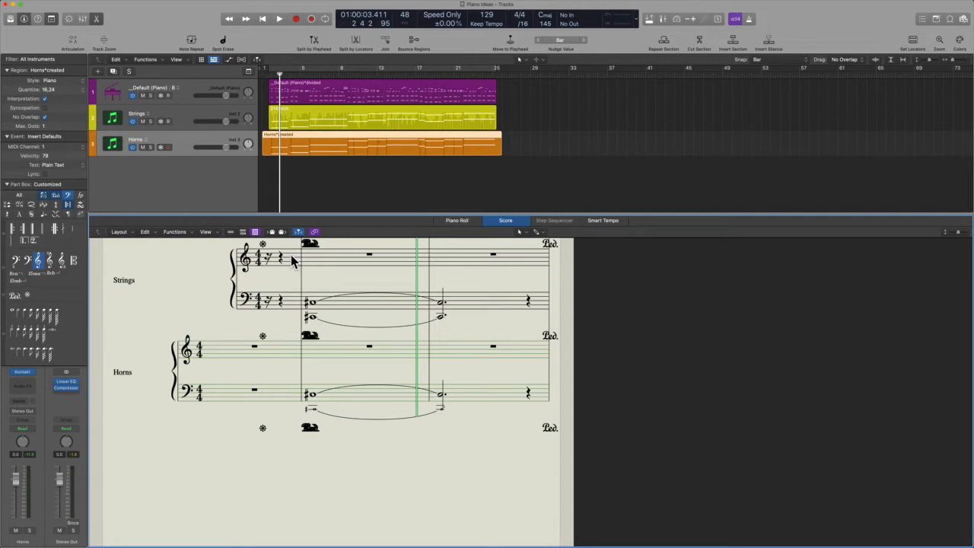
{"action": "key", "text": "Tab"}
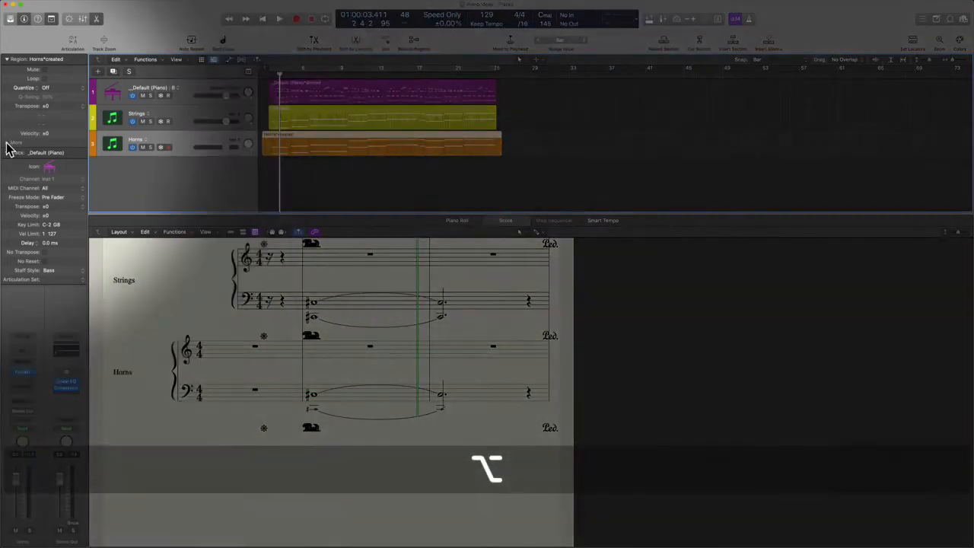
{"action": "key", "text": "ctrl+alt+super+m"}
{"action": "left_click", "coordinate": [6, 143]}
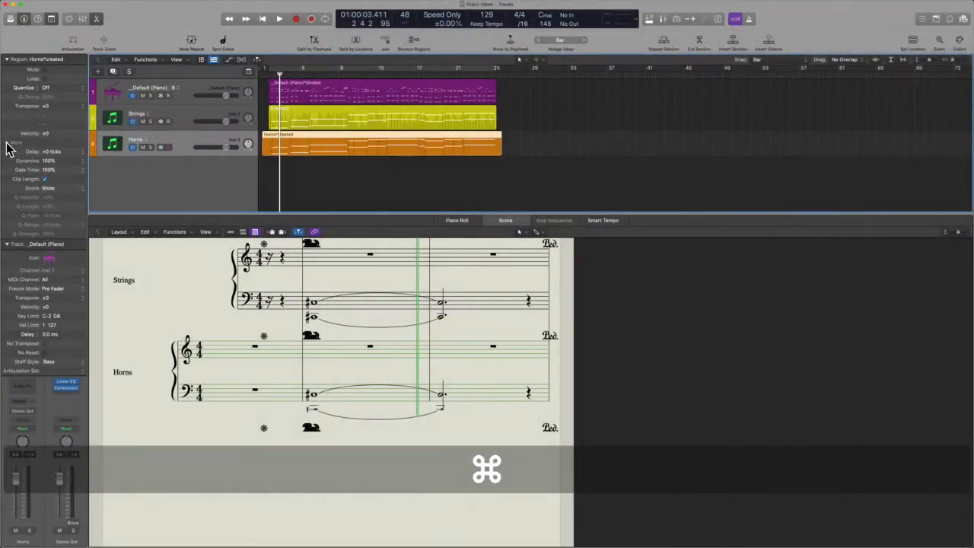
{"action": "left_click", "coordinate": [47, 188]}
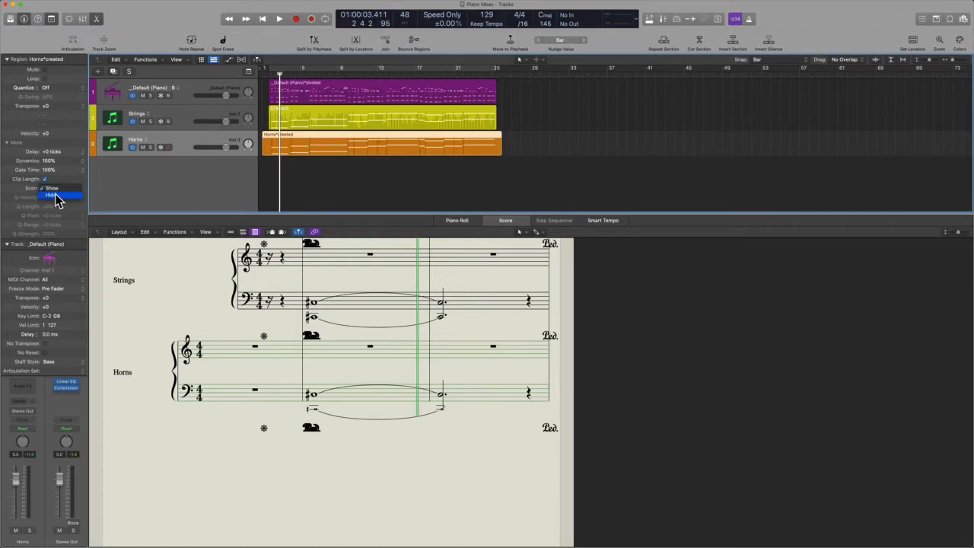
{"action": "left_click", "coordinate": [57, 196]}
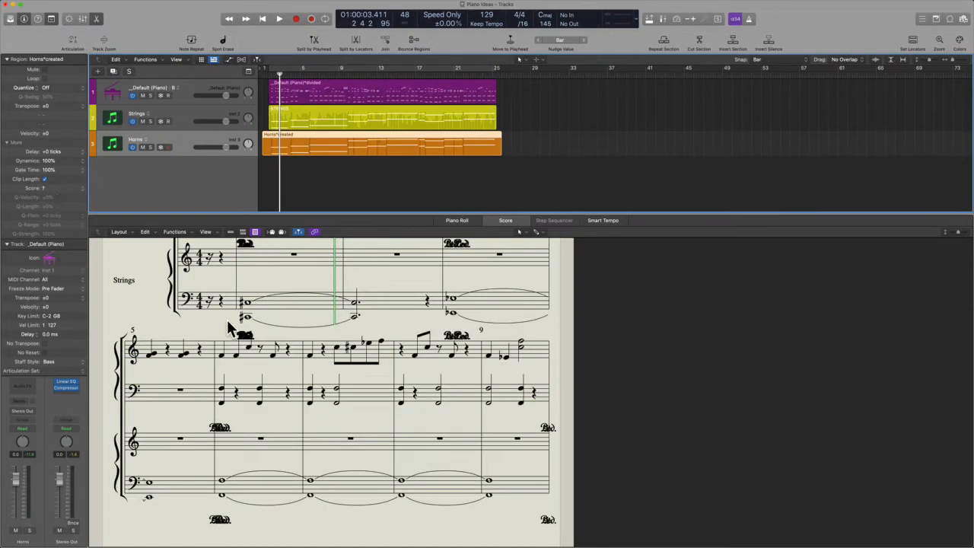
{"action": "key", "text": "super+z"}
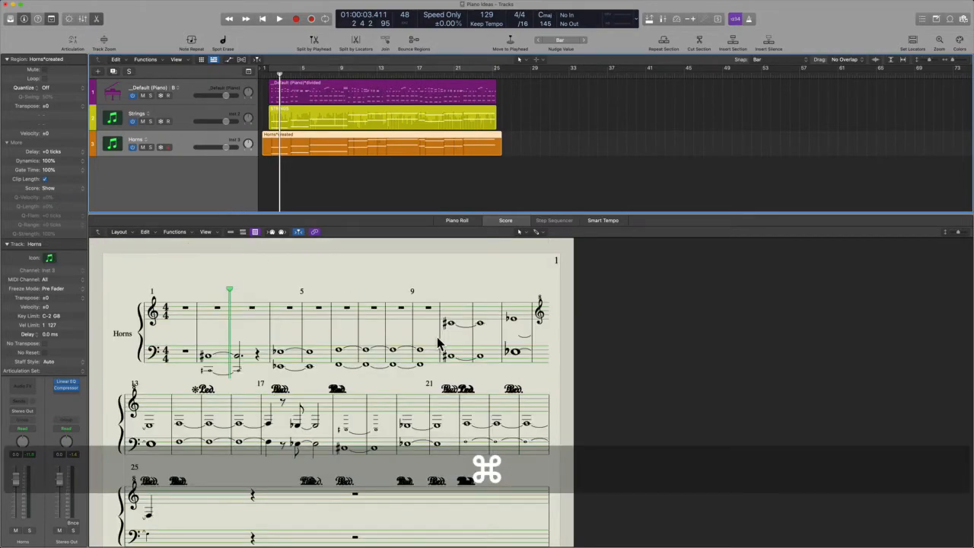
{"action": "key", "text": "ctrl+Left"}
On page 772, highlight 'software instrument tracks', then the phrase 'with one exception'
{"action": "scroll", "coordinate": [487, 395], "scroll_direction": "down", "scroll_amount": 5}
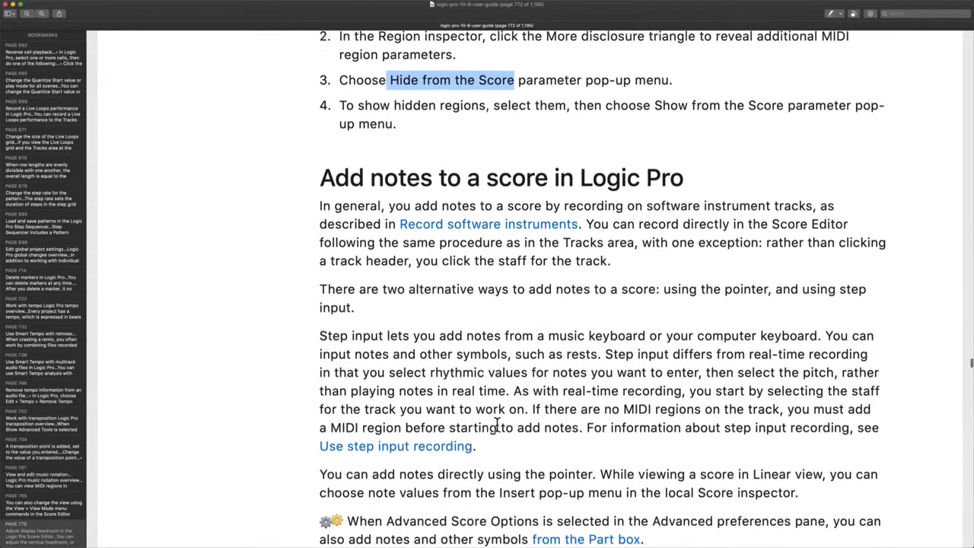
{"action": "scroll", "coordinate": [496, 424], "scroll_direction": "down", "scroll_amount": 2}
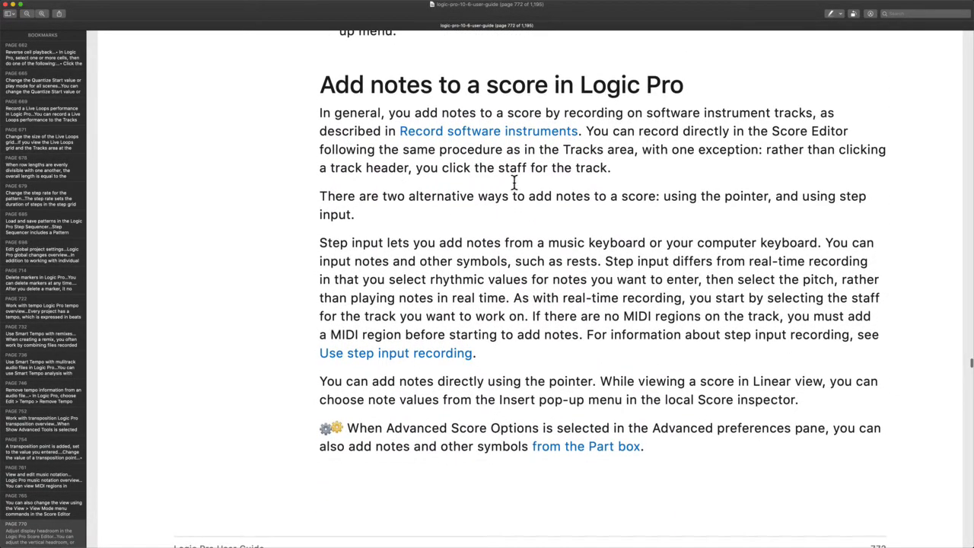
{"action": "scroll", "coordinate": [513, 183], "scroll_direction": "down", "scroll_amount": 1}
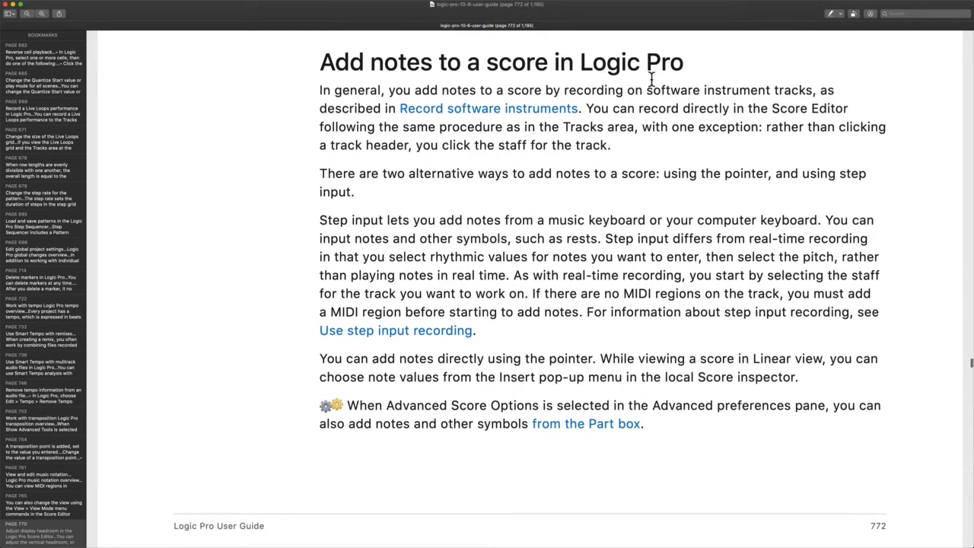
{"action": "left_click_drag", "start_coordinate": [648, 90], "coordinate": [802, 90]}
{"action": "scroll", "coordinate": [765, 121], "scroll_direction": "down", "scroll_amount": 2}
{"action": "left_click", "coordinate": [728, 128]}
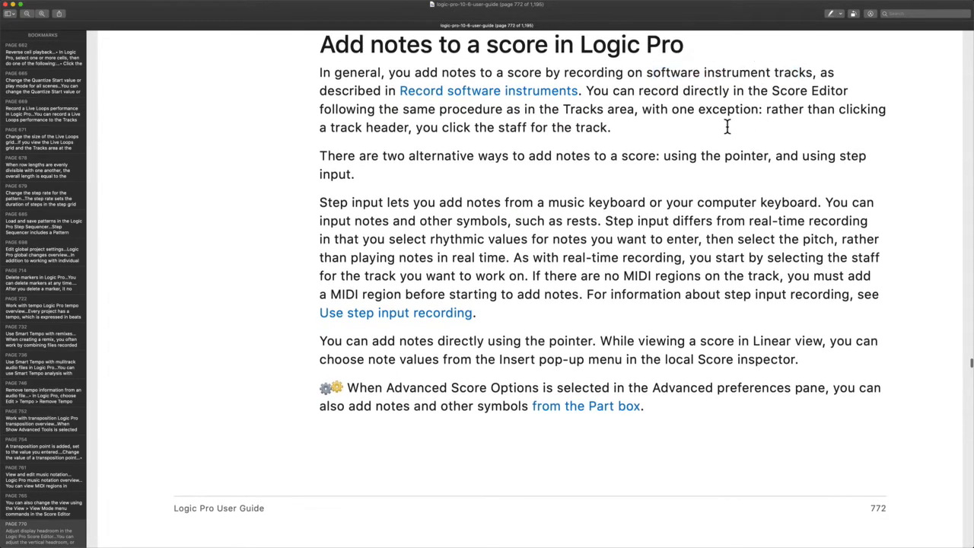
{"action": "scroll", "coordinate": [727, 127], "scroll_direction": "down", "scroll_amount": 1}
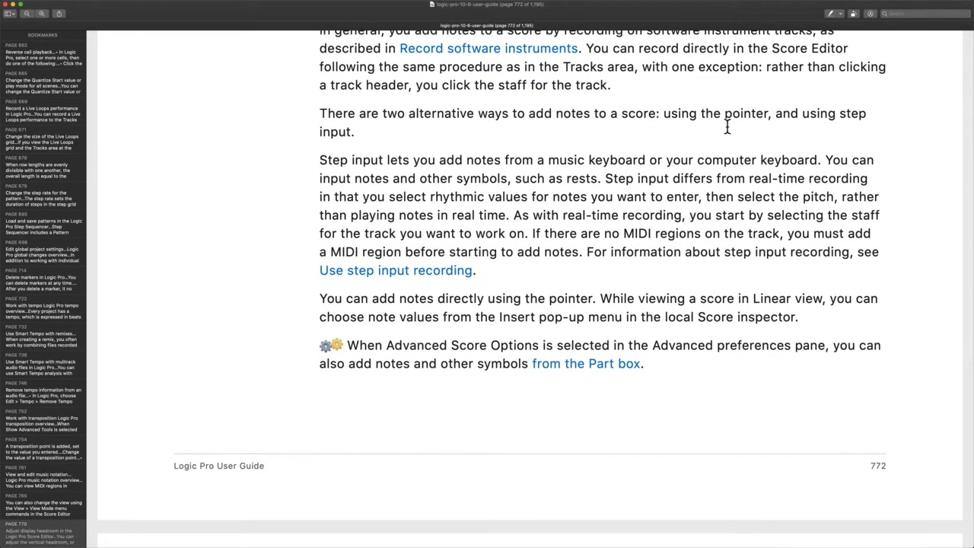
{"action": "scroll", "coordinate": [727, 127], "scroll_direction": "down", "scroll_amount": 1}
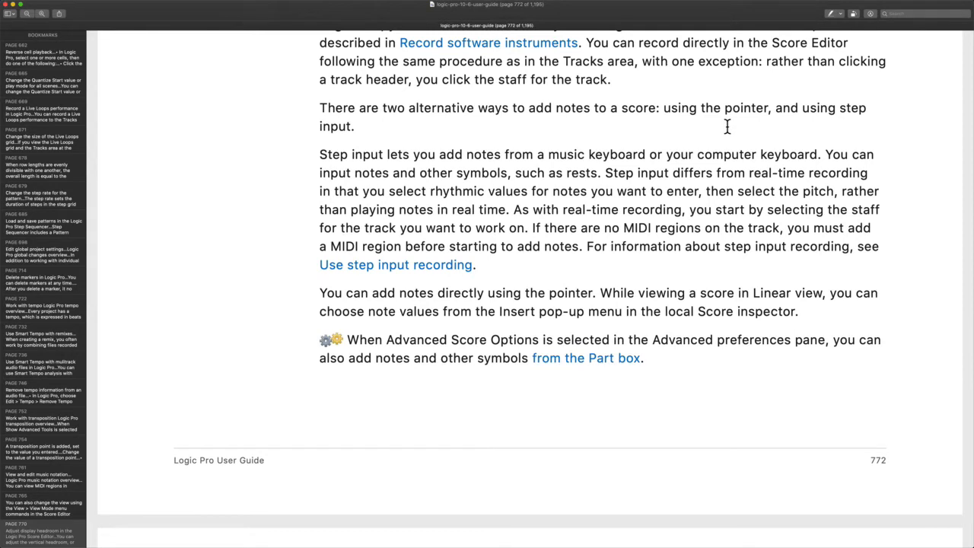
{"action": "left_click_drag", "start_coordinate": [643, 61], "coordinate": [736, 61]}
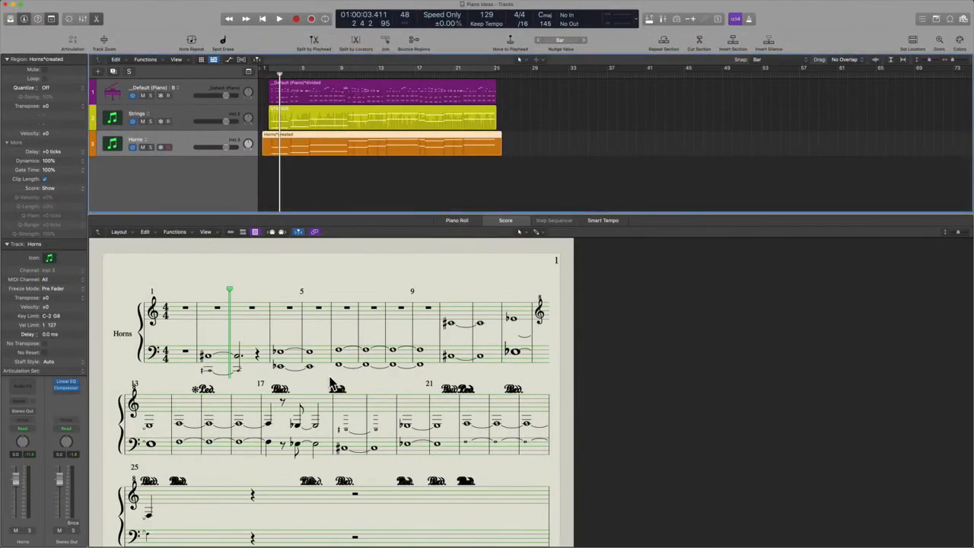
Double-click the empty score area to show all instruments, then select the Strings and Piano staves
{"action": "scroll", "coordinate": [331, 381], "scroll_direction": "down", "scroll_amount": 2}
{"action": "scroll", "coordinate": [329, 383], "scroll_direction": "up", "scroll_amount": 2}
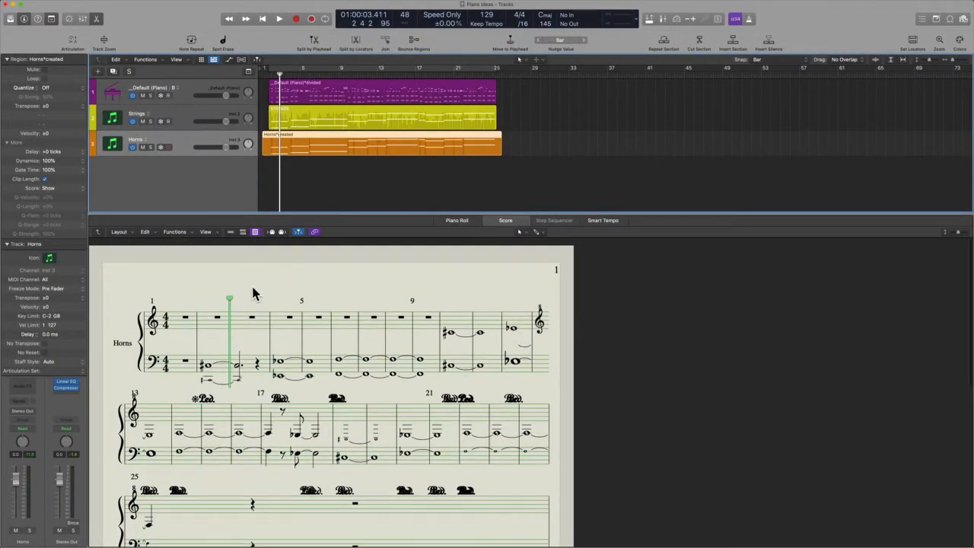
{"action": "scroll", "coordinate": [144, 410], "scroll_direction": "down", "scroll_amount": 2}
{"action": "double_click", "coordinate": [142, 388]}
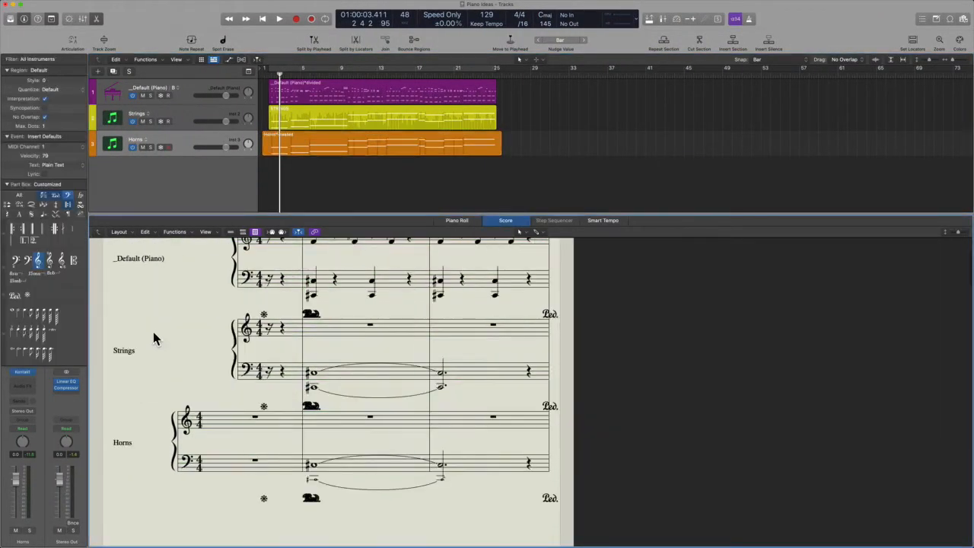
{"action": "scroll", "coordinate": [214, 344], "scroll_direction": "up", "scroll_amount": 1}
{"action": "scroll", "coordinate": [243, 358], "scroll_direction": "up", "scroll_amount": 1}
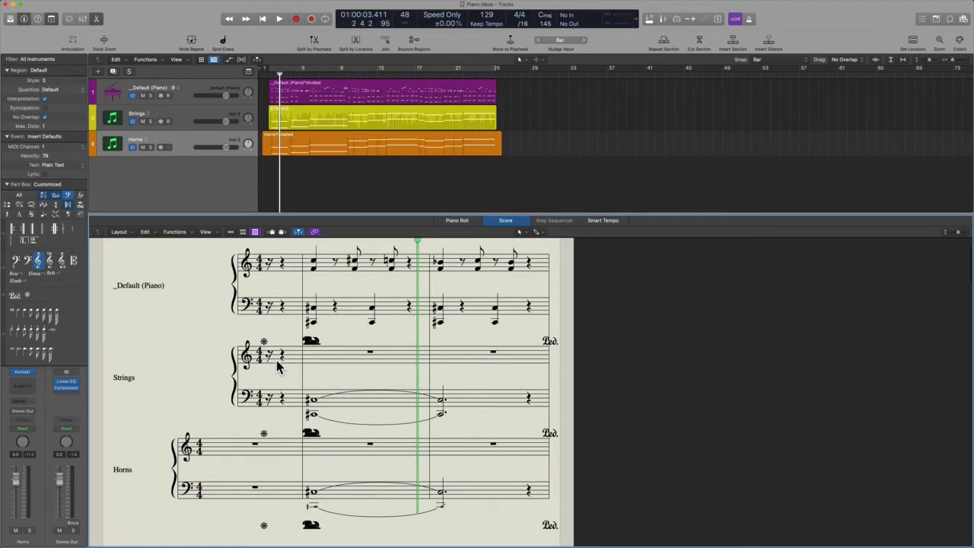
{"action": "left_click", "coordinate": [279, 363]}
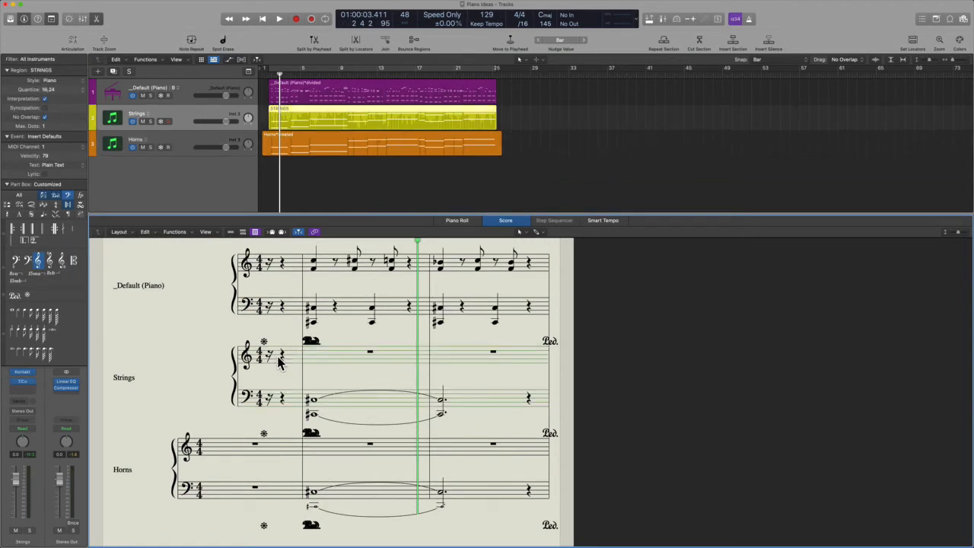
{"action": "left_click", "coordinate": [278, 274]}
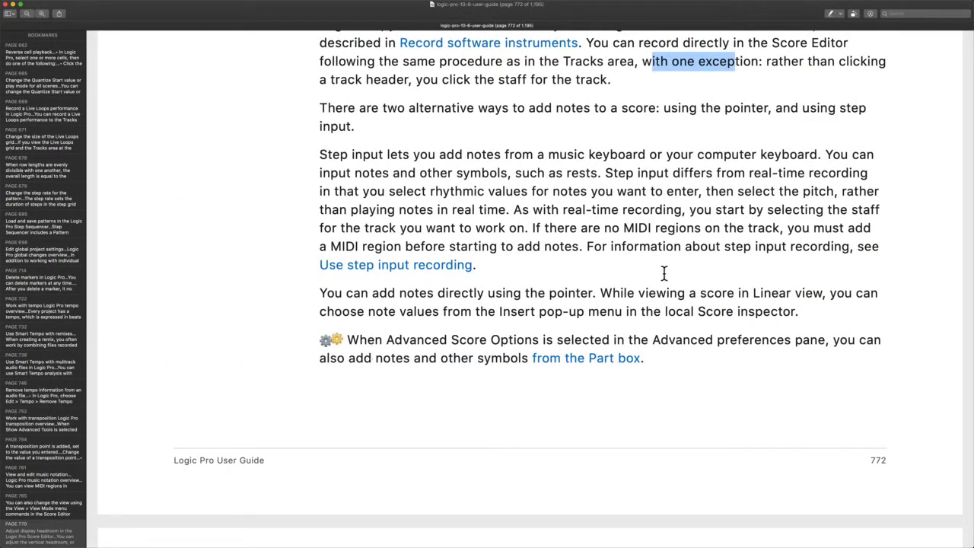
Highlight the recording-exception sentence, then read on and highlight the words 'Step input'
{"action": "left_click", "coordinate": [665, 145]}
{"action": "left_click_drag", "start_coordinate": [608, 61], "coordinate": [888, 120]}
{"action": "left_click", "coordinate": [659, 59]}
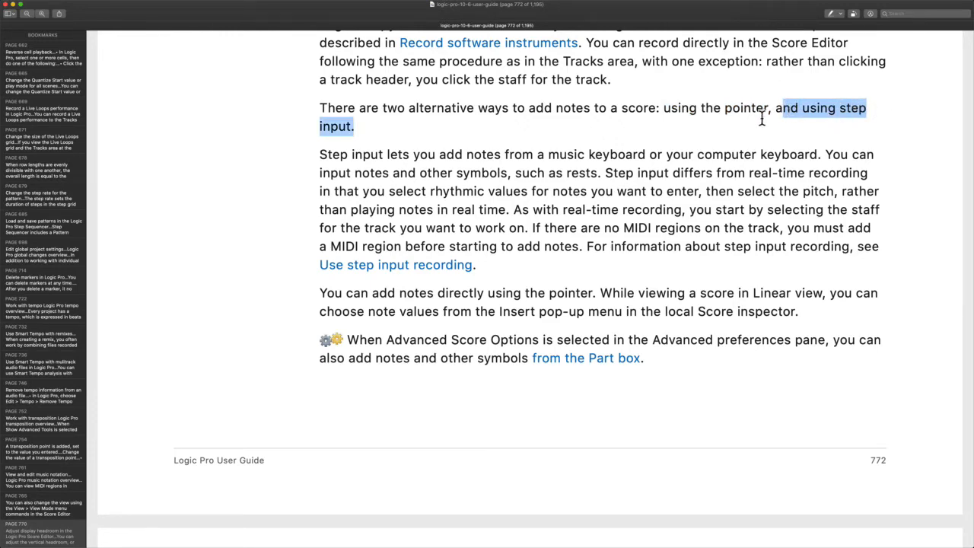
{"action": "scroll", "coordinate": [761, 118], "scroll_direction": "down", "scroll_amount": 3}
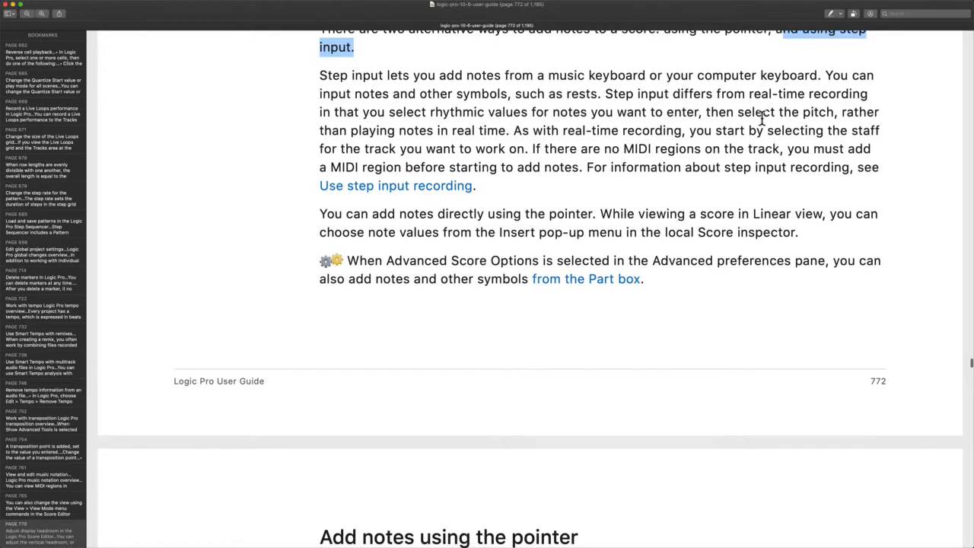
{"action": "scroll", "coordinate": [483, 99], "scroll_direction": "down", "scroll_amount": 1}
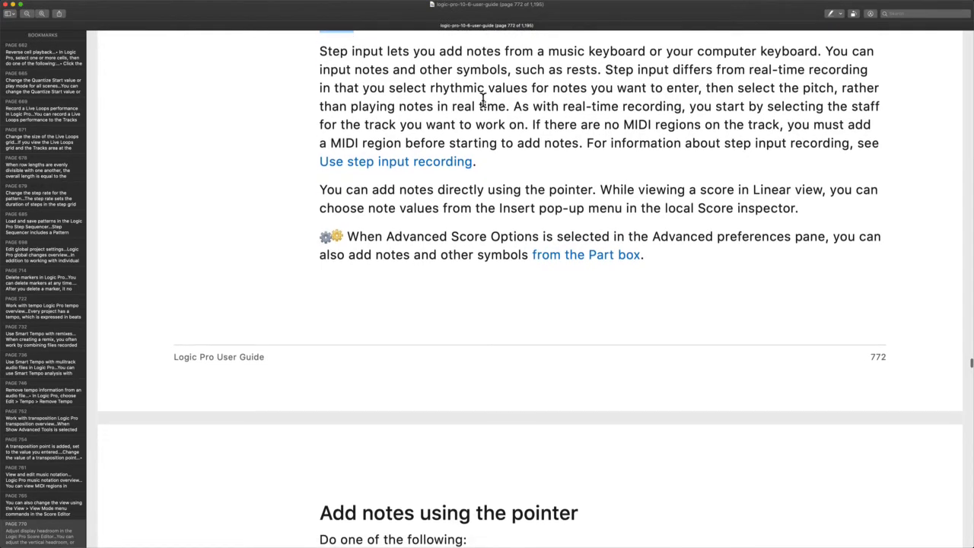
{"action": "left_click_drag", "start_coordinate": [320, 51], "coordinate": [389, 51]}
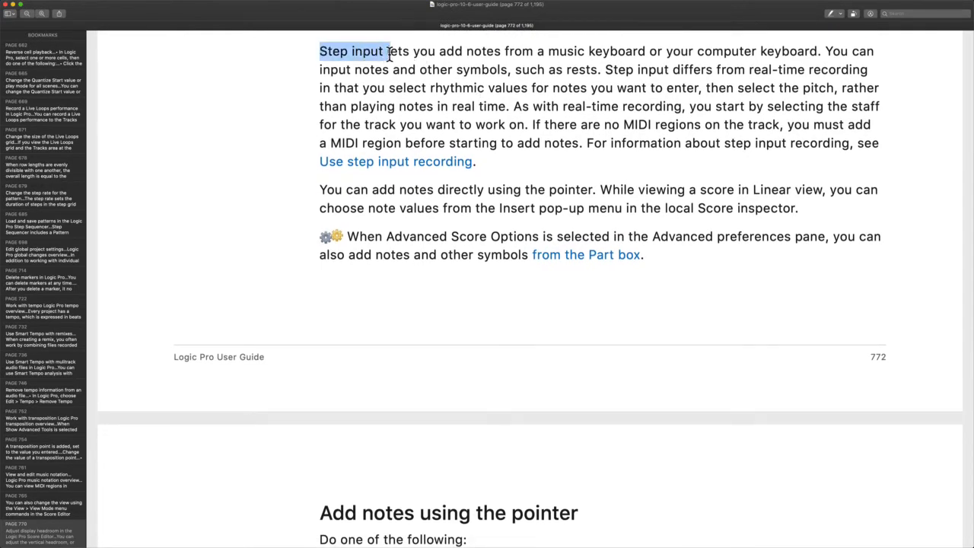
{"action": "scroll", "coordinate": [500, 71], "scroll_direction": "down", "scroll_amount": 1}
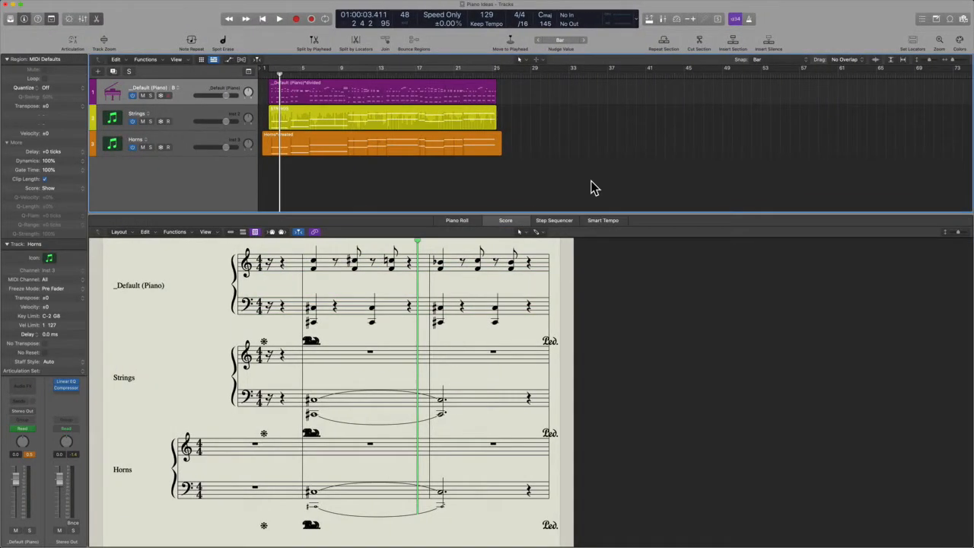
{"action": "key", "text": "alt+super+k"}
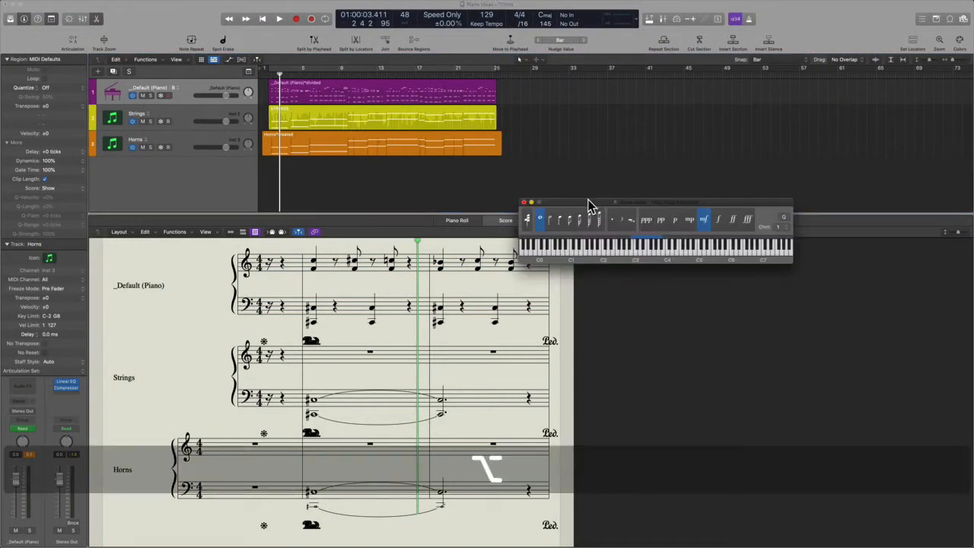
{"action": "left_click", "coordinate": [524, 202]}
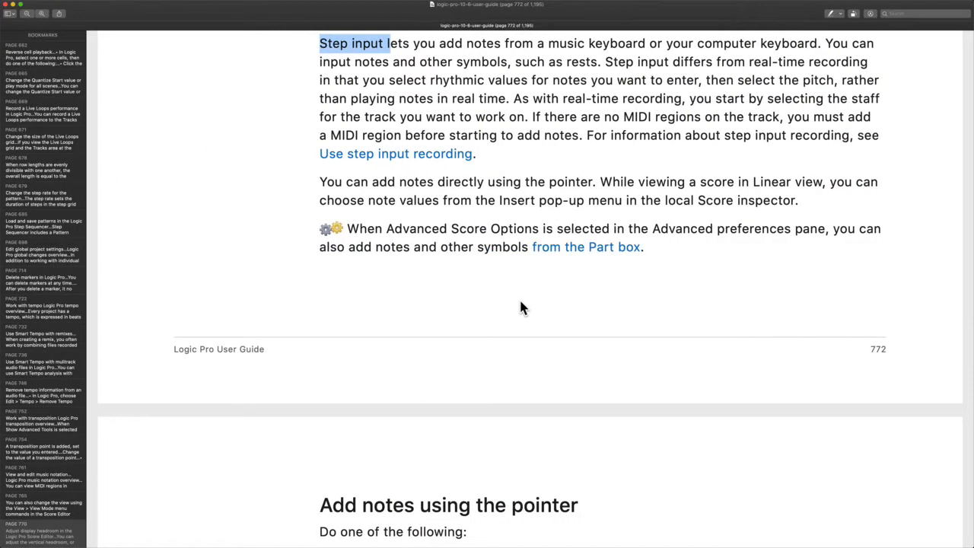
{"action": "scroll", "coordinate": [522, 307], "scroll_direction": "down", "scroll_amount": 3}
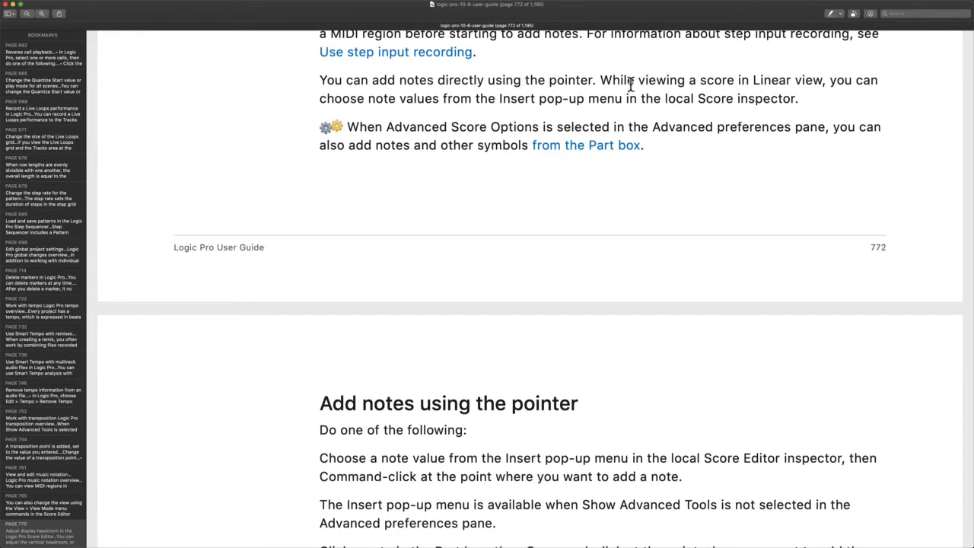
Highlight 'viewing a score in Linear view' and switch back to Logic Pro
{"action": "left_click_drag", "start_coordinate": [635, 82], "coordinate": [801, 84]}
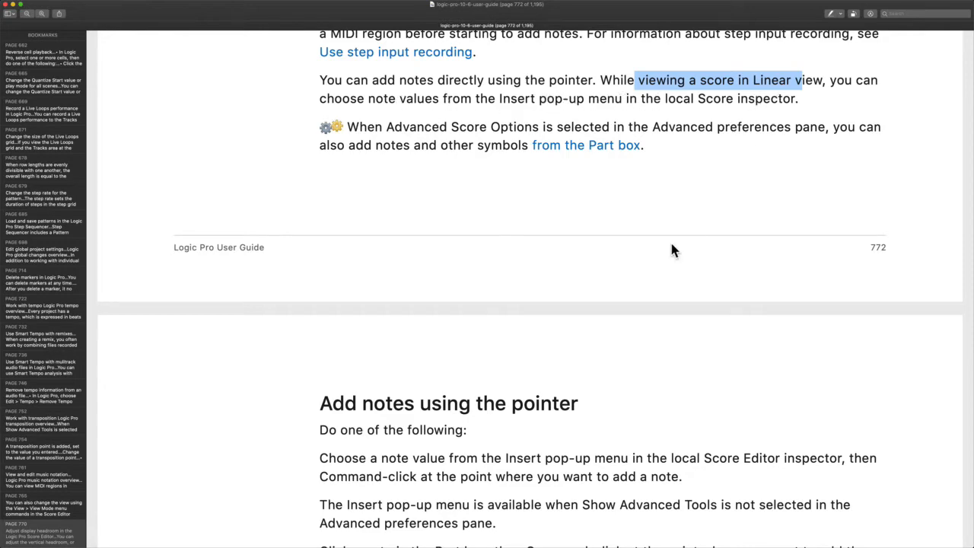
{"action": "key", "text": "ctrl+Right"}
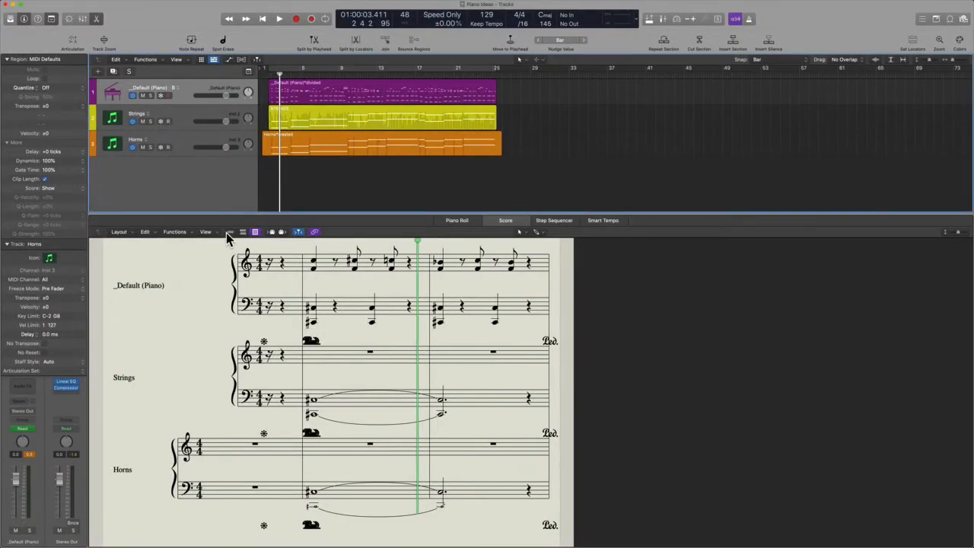
Switch the Score Editor to Linear View, then dismiss the Strings staff's context menu unchanged
{"action": "left_click", "coordinate": [206, 231]}
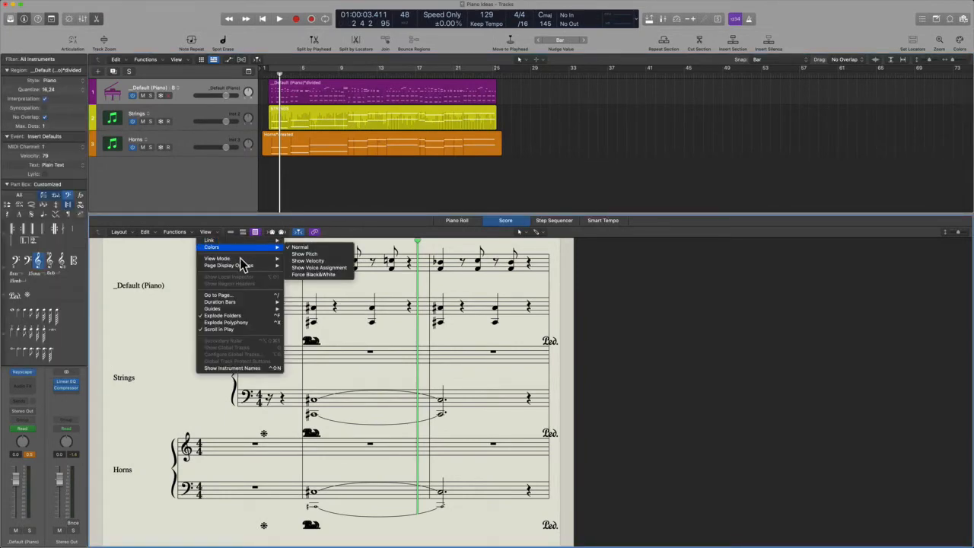
{"action": "mouse_move", "coordinate": [242, 259]}
{"action": "left_click", "coordinate": [304, 264]}
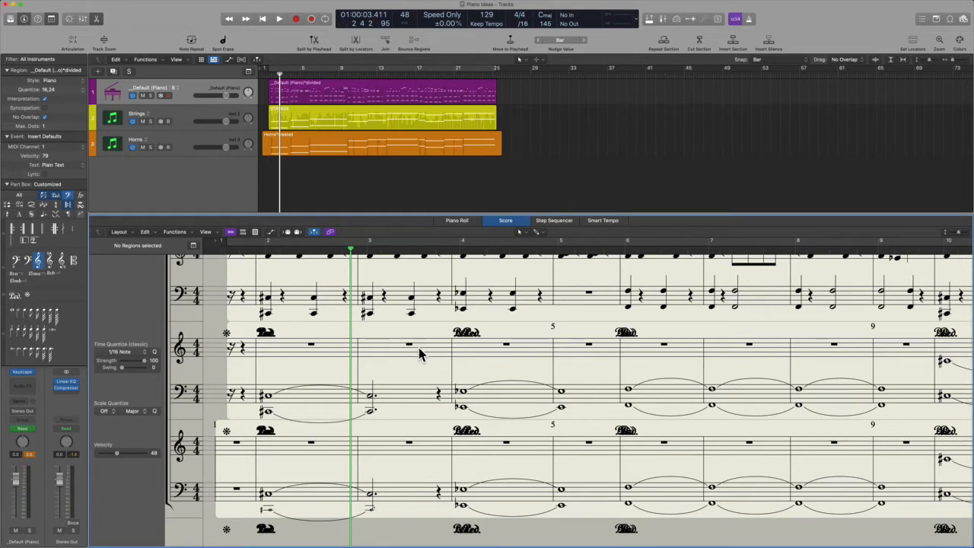
{"action": "right_click", "coordinate": [377, 349]}
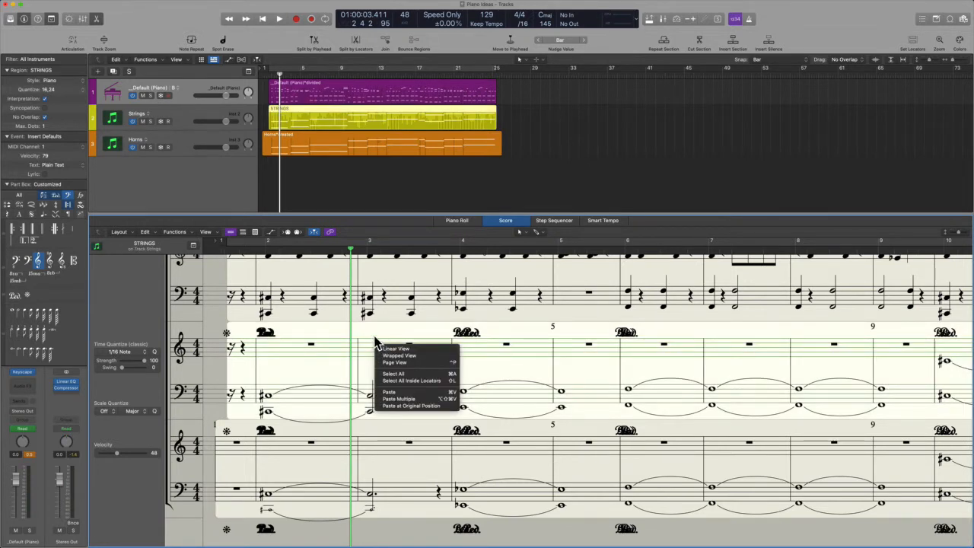
{"action": "left_click", "coordinate": [375, 342]}
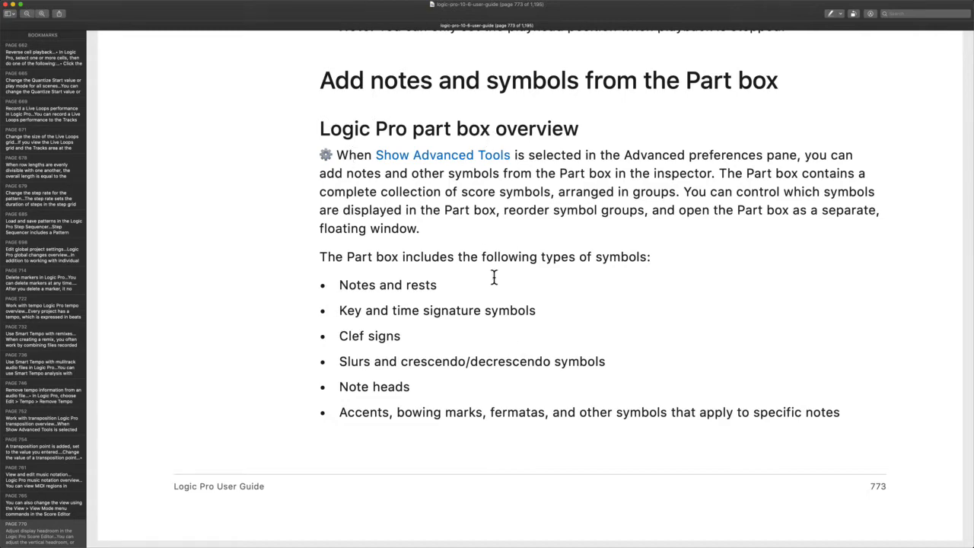
Read pages 773–774 on the Part box, highlighting 'Notes and rests', then return to Logic Pro
{"action": "scroll", "coordinate": [499, 299], "scroll_direction": "down", "scroll_amount": 5}
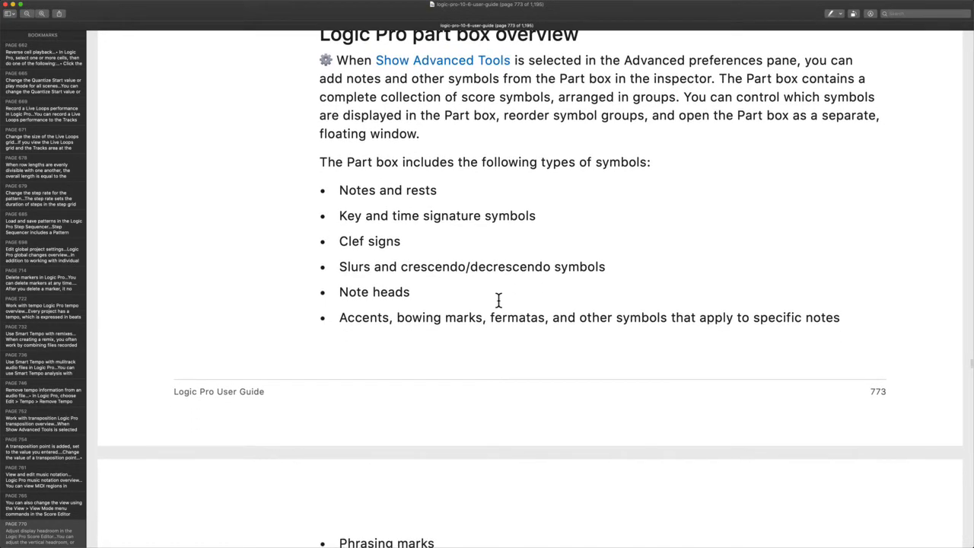
{"action": "scroll", "coordinate": [498, 299], "scroll_direction": "down", "scroll_amount": 2}
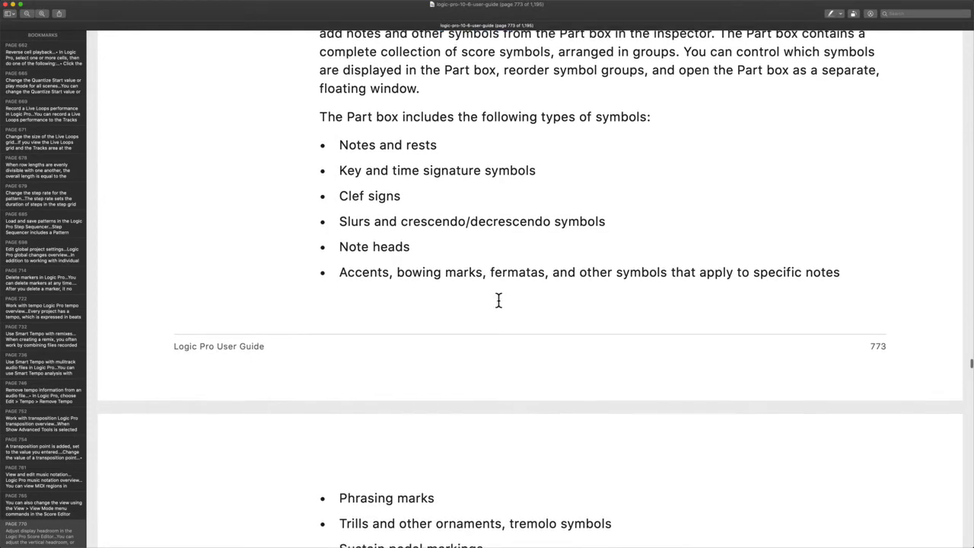
{"action": "left_click_drag", "start_coordinate": [337, 147], "coordinate": [477, 146]}
{"action": "scroll", "coordinate": [477, 146], "scroll_direction": "down", "scroll_amount": 3}
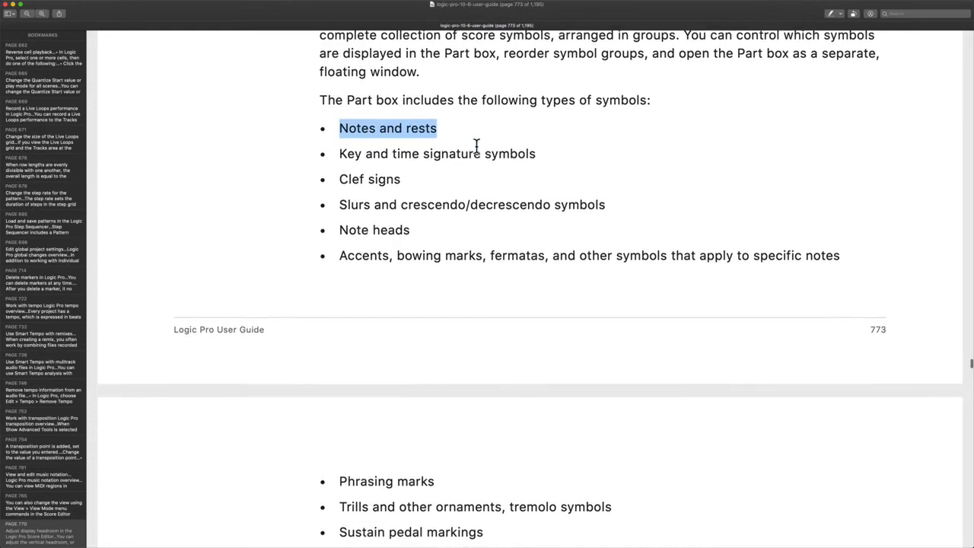
{"action": "scroll", "coordinate": [513, 136], "scroll_direction": "down", "scroll_amount": 4}
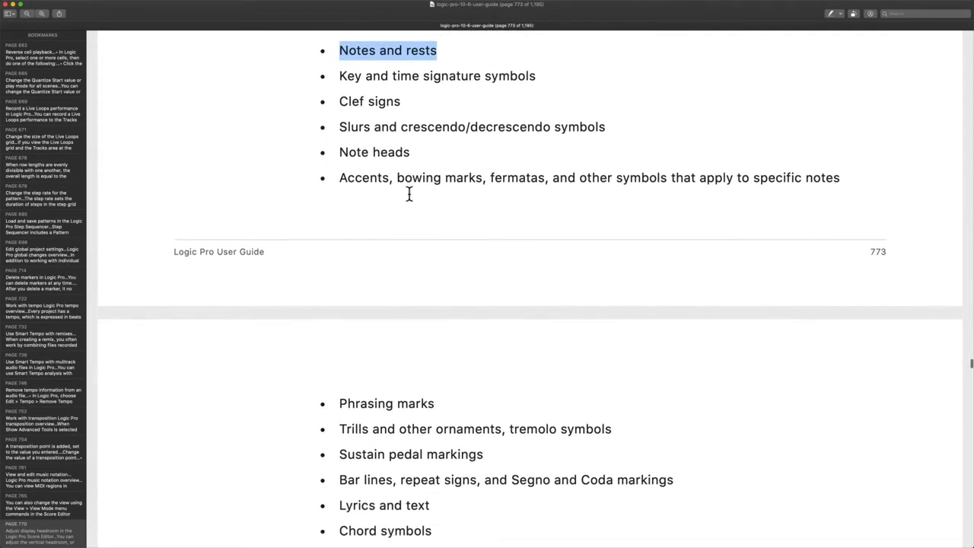
{"action": "scroll", "coordinate": [413, 159], "scroll_direction": "down", "scroll_amount": 7}
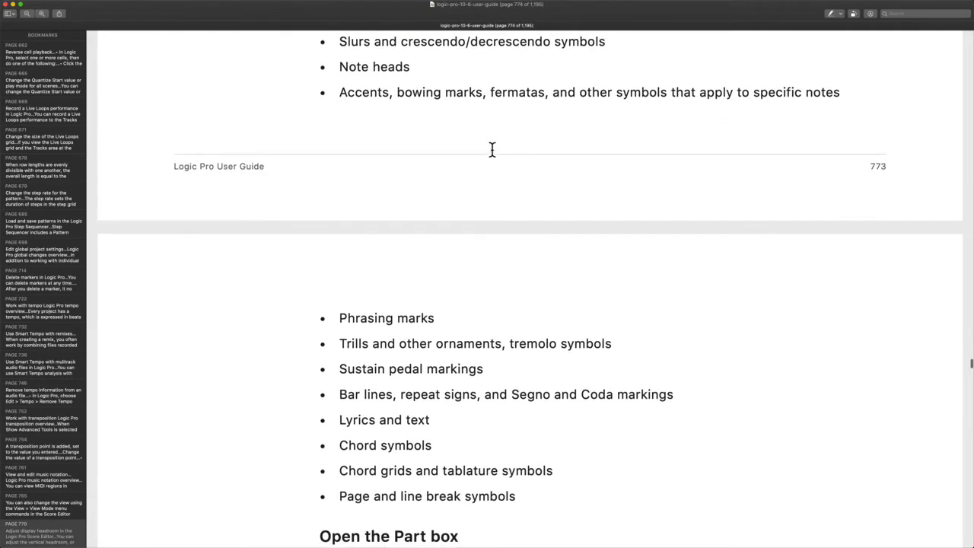
{"action": "scroll", "coordinate": [447, 245], "scroll_direction": "down", "scroll_amount": 9}
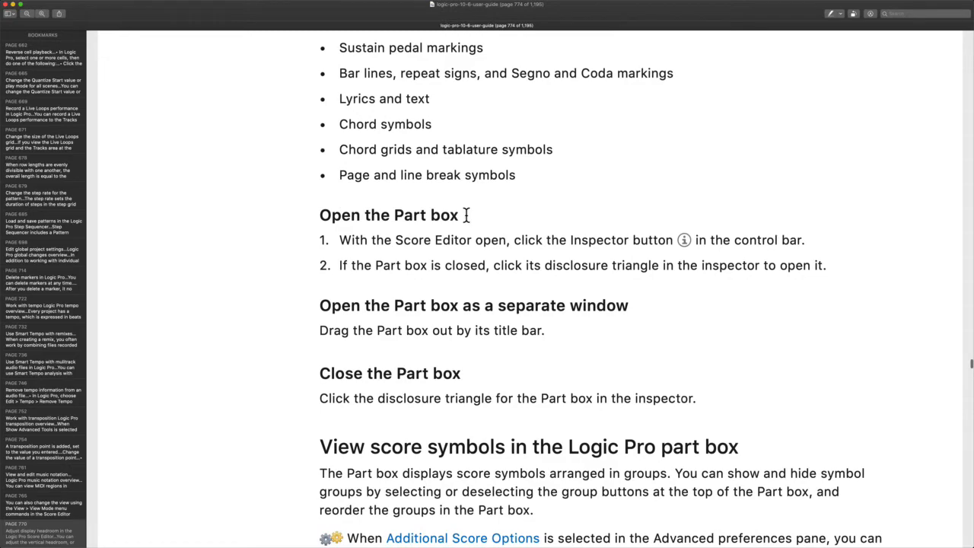
{"action": "key", "text": "ctrl+Right"}
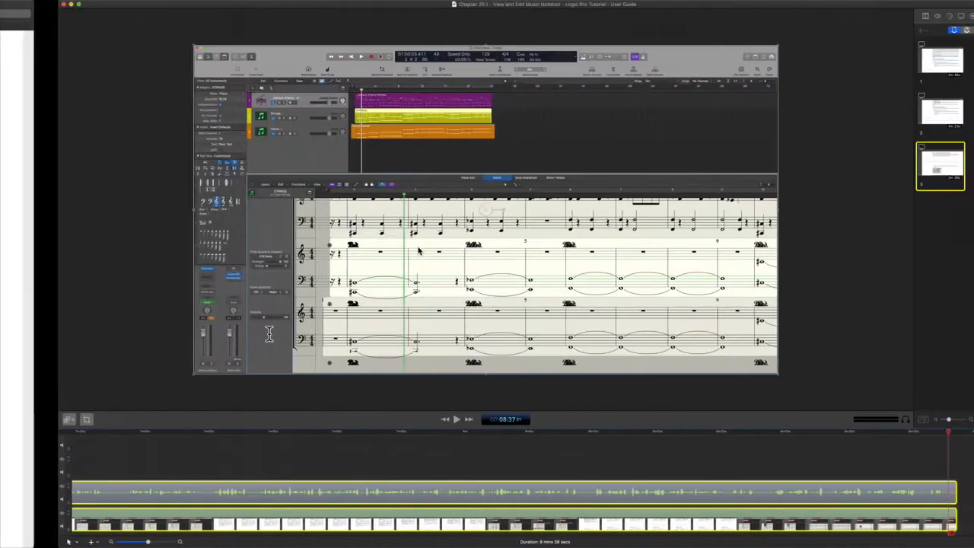
Close the Piano Ideas Finder window on the Logic Pro desktop through Mission Control
{"action": "key", "text": "ctrl+Left"}
{"action": "key", "text": "ctrl+Up"}
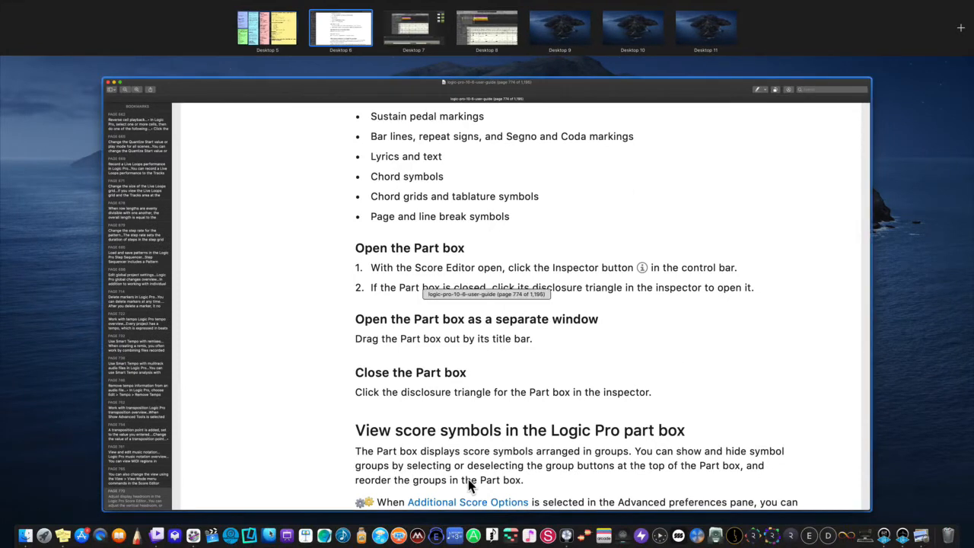
{"action": "left_click", "coordinate": [566, 535]}
{"action": "key", "text": "ctrl+Up"}
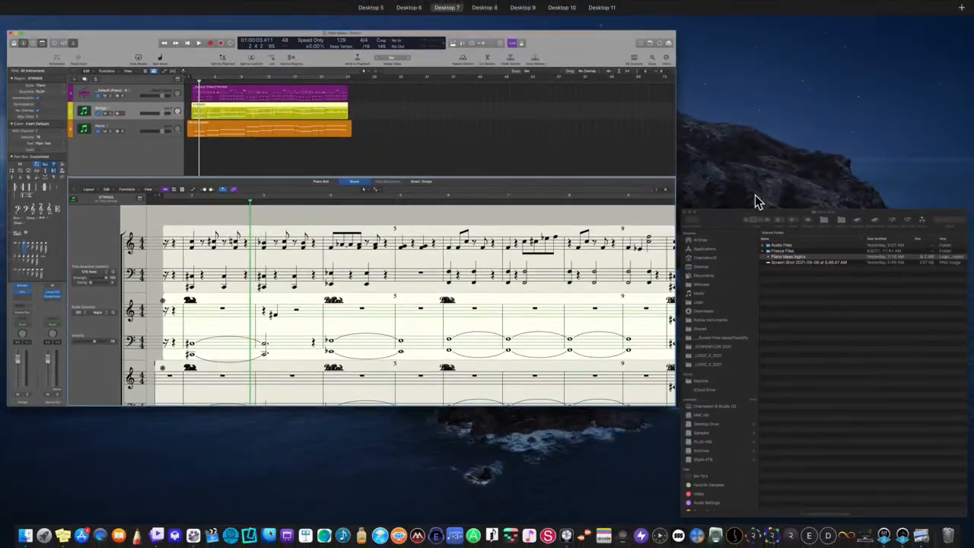
{"action": "left_click", "coordinate": [702, 237]}
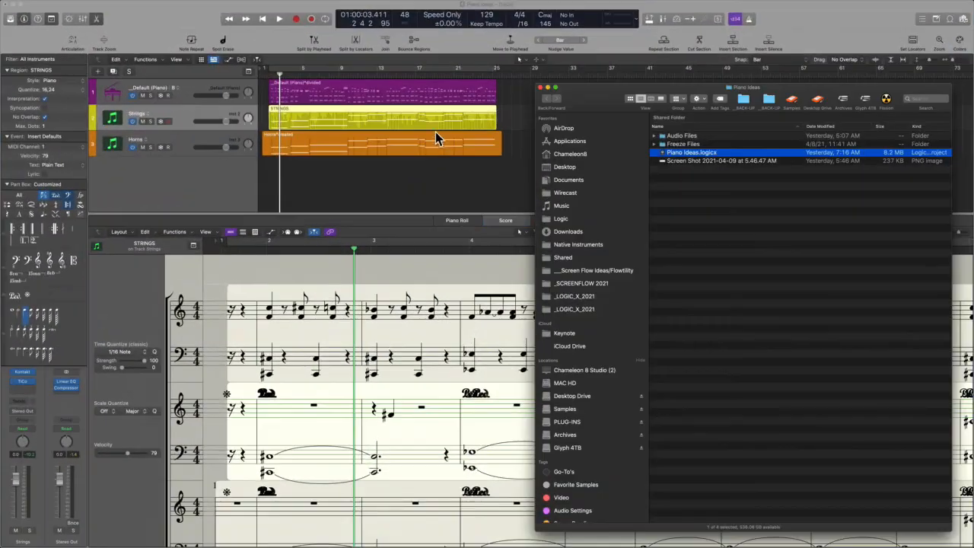
{"action": "left_click", "coordinate": [540, 88]}
Go back to the desktop space holding the Logic Pro user guide PDF
{"action": "key", "text": "ctrl+Up"}
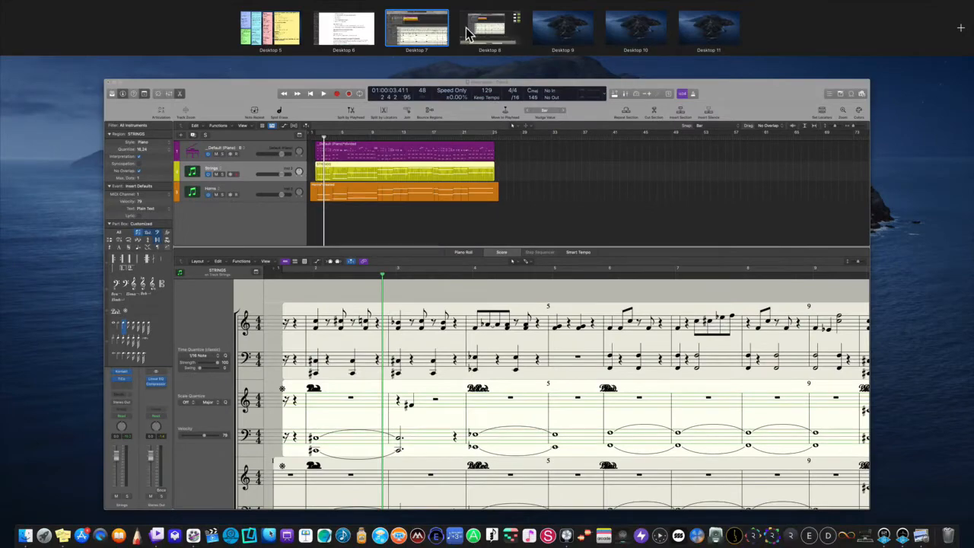
{"action": "left_click", "coordinate": [491, 35]}
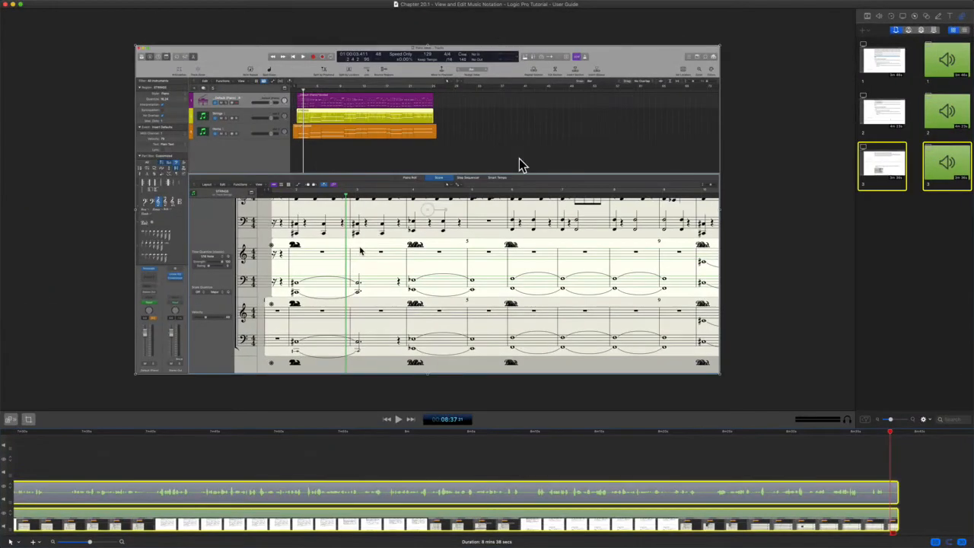
{"action": "key", "text": "ctrl+Up"}
{"action": "mouse_move", "coordinate": [495, 23]}
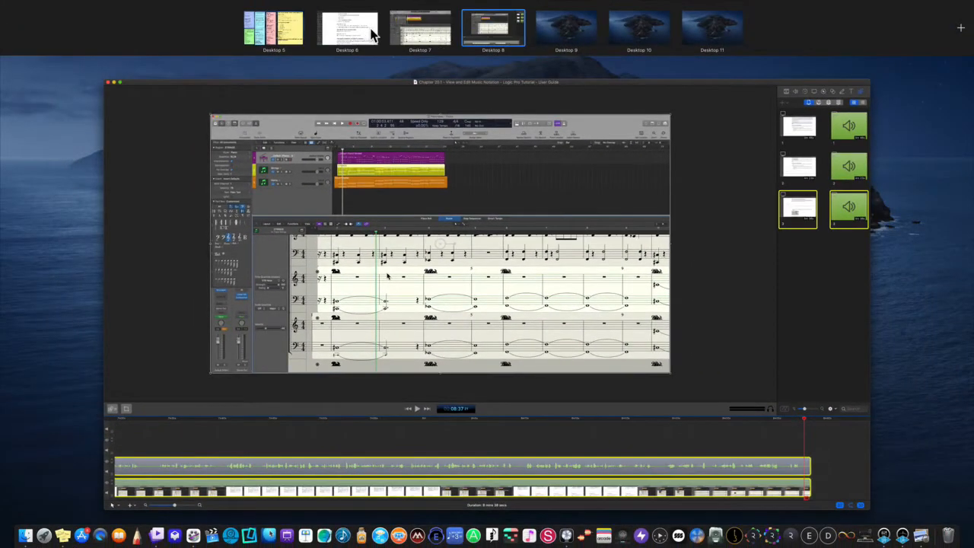
{"action": "left_click", "coordinate": [395, 35]}
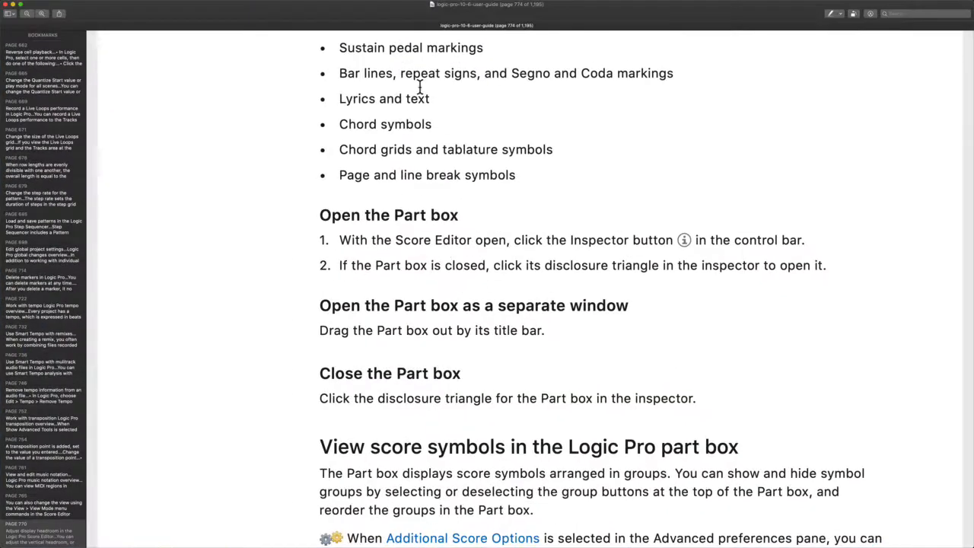
Collapse and re-expand the Part box in Logic Pro's score editor
{"action": "scroll", "coordinate": [448, 252], "scroll_direction": "down", "scroll_amount": 2}
{"action": "scroll", "coordinate": [448, 252], "scroll_direction": "down", "scroll_amount": 5}
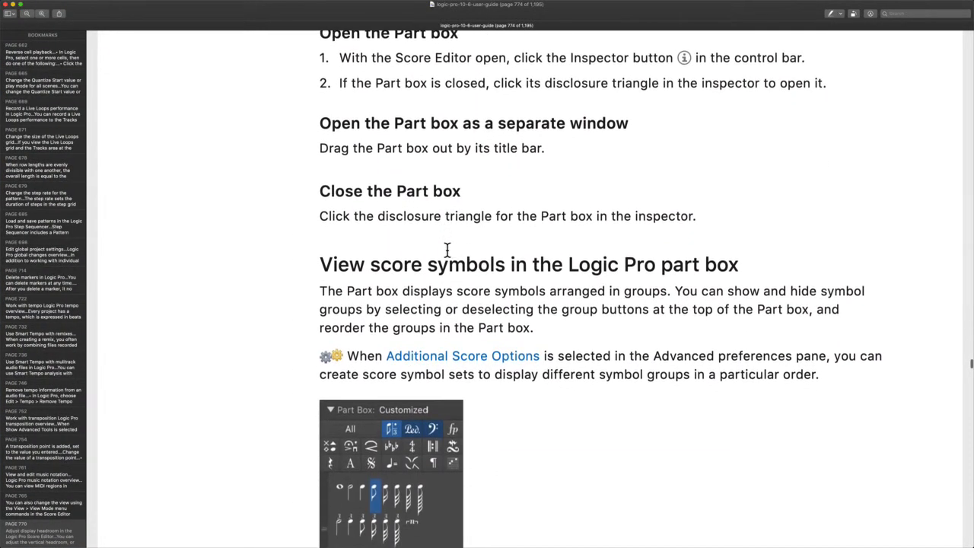
{"action": "key", "text": "ctrl+Right"}
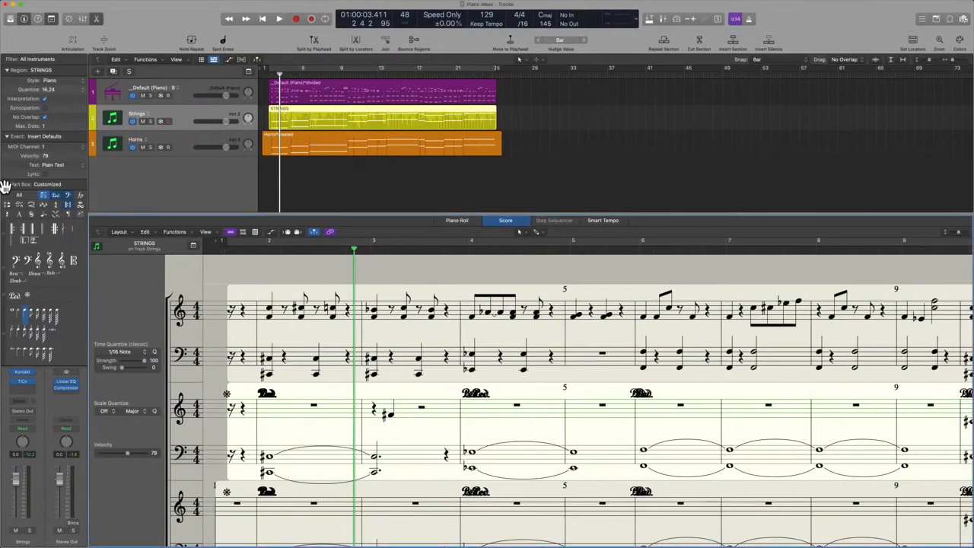
{"action": "left_click", "coordinate": [7, 184]}
{"action": "left_click", "coordinate": [7, 184]}
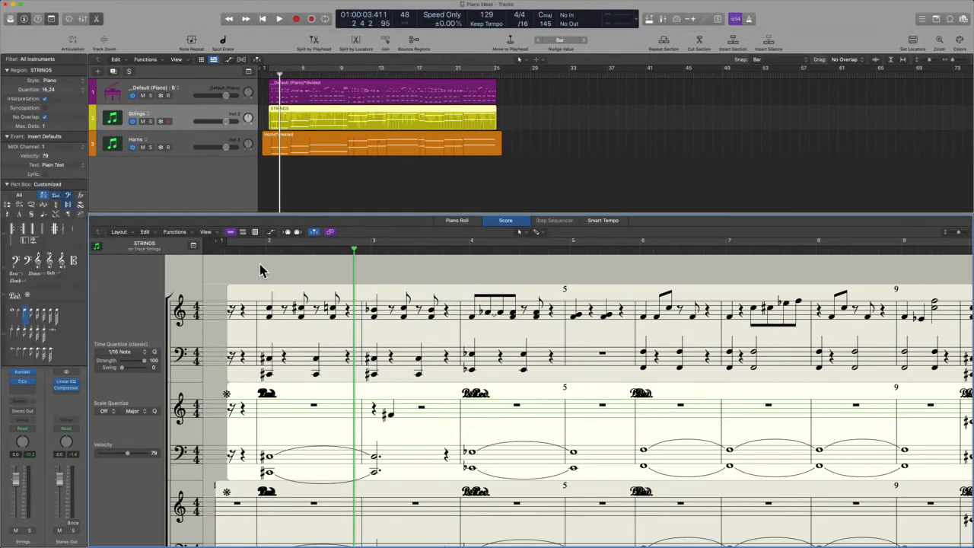
Scroll the guide to page 775 and briefly highlight the 'Reorder symbol groups' heading
{"action": "key", "text": "ctrl+Left"}
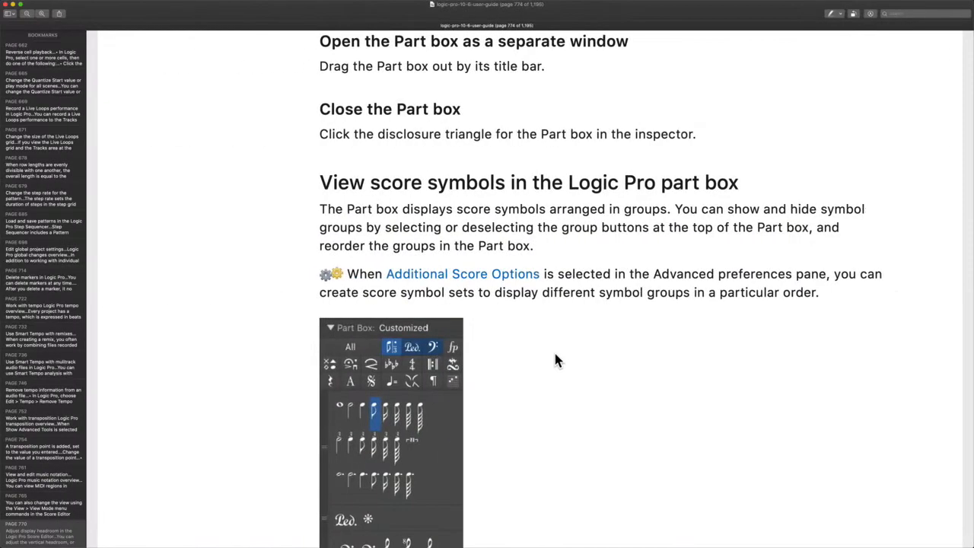
{"action": "scroll", "coordinate": [554, 352], "scroll_direction": "down", "scroll_amount": 4}
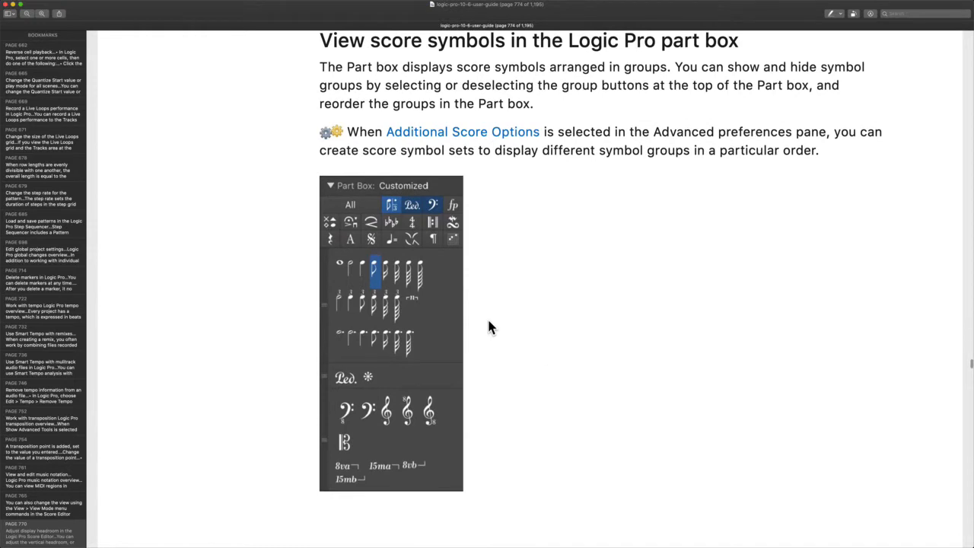
{"action": "scroll", "coordinate": [453, 277], "scroll_direction": "down", "scroll_amount": 2}
{"action": "scroll", "coordinate": [453, 280], "scroll_direction": "down", "scroll_amount": 10}
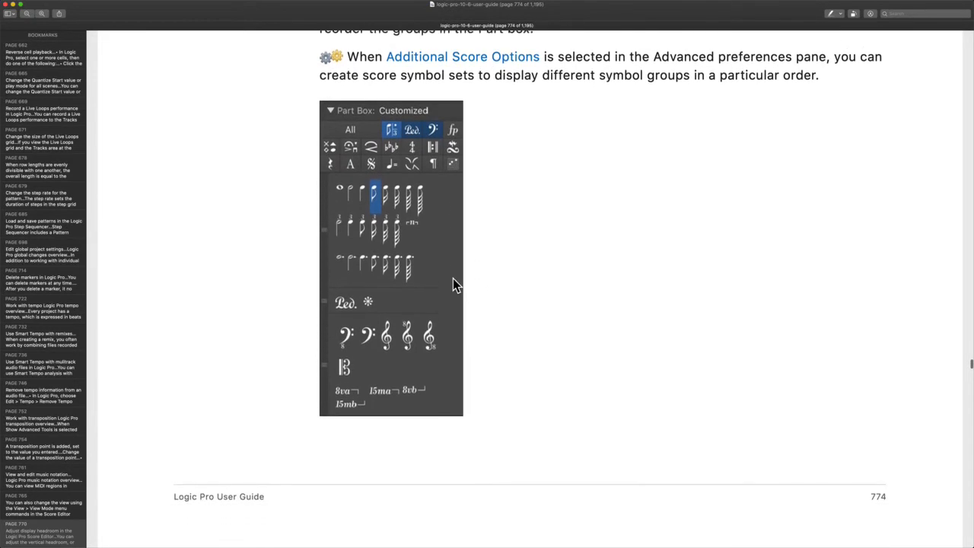
{"action": "scroll", "coordinate": [453, 284], "scroll_direction": "down", "scroll_amount": 5}
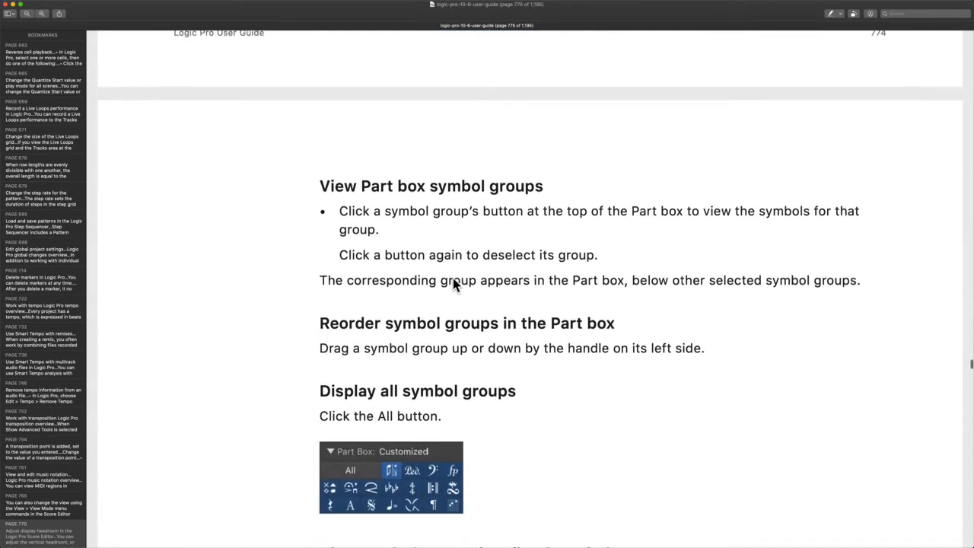
{"action": "scroll", "coordinate": [537, 152], "scroll_direction": "down", "scroll_amount": 1}
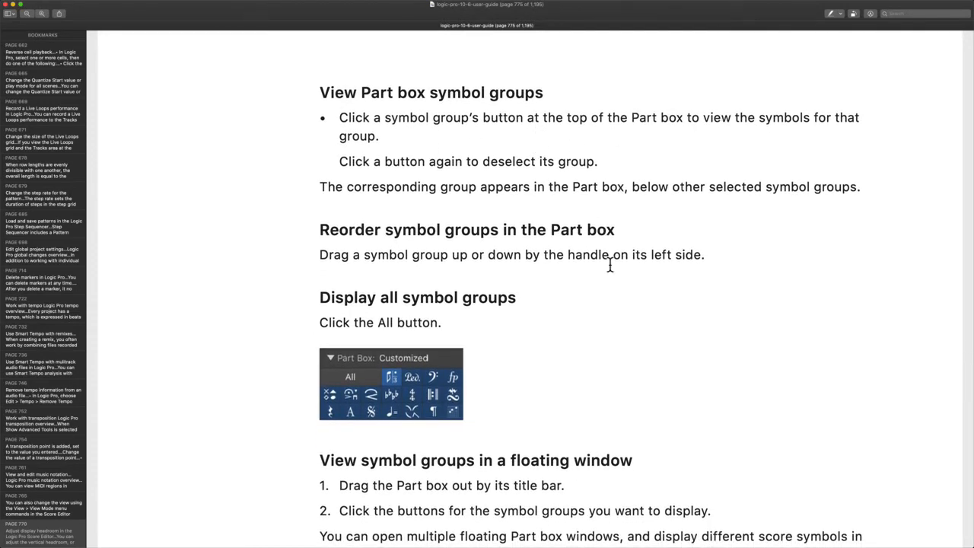
{"action": "scroll", "coordinate": [487, 266], "scroll_direction": "down", "scroll_amount": 3}
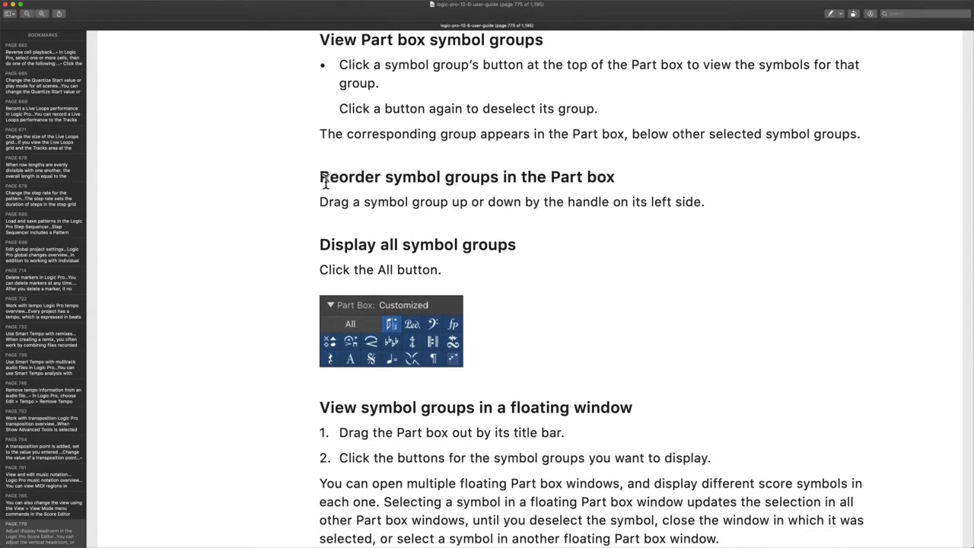
{"action": "left_click_drag", "start_coordinate": [325, 180], "coordinate": [642, 176]}
{"action": "left_click", "coordinate": [555, 238]}
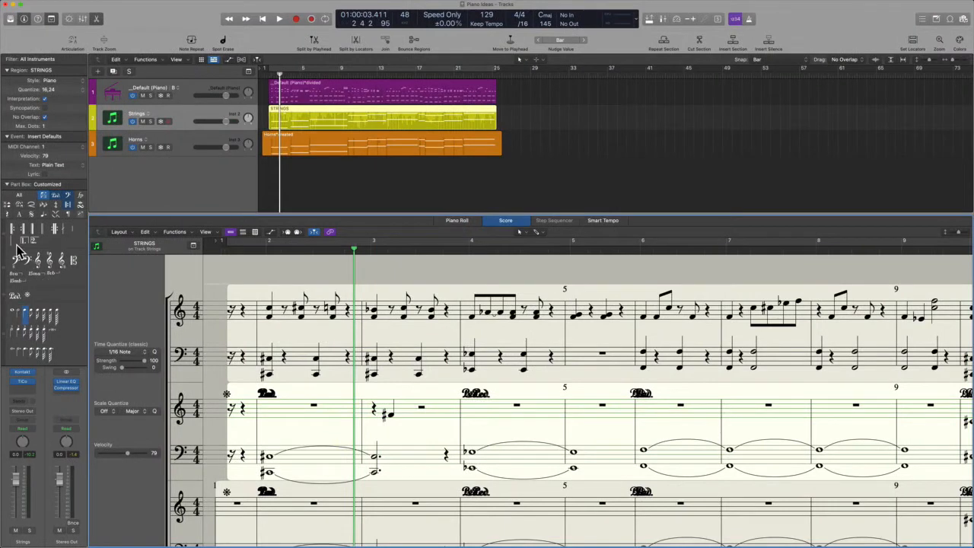
Move the bar-line group below the clefs and the tremolo group above the pedal markings
{"action": "left_click_drag", "start_coordinate": [6, 234], "coordinate": [6, 272]}
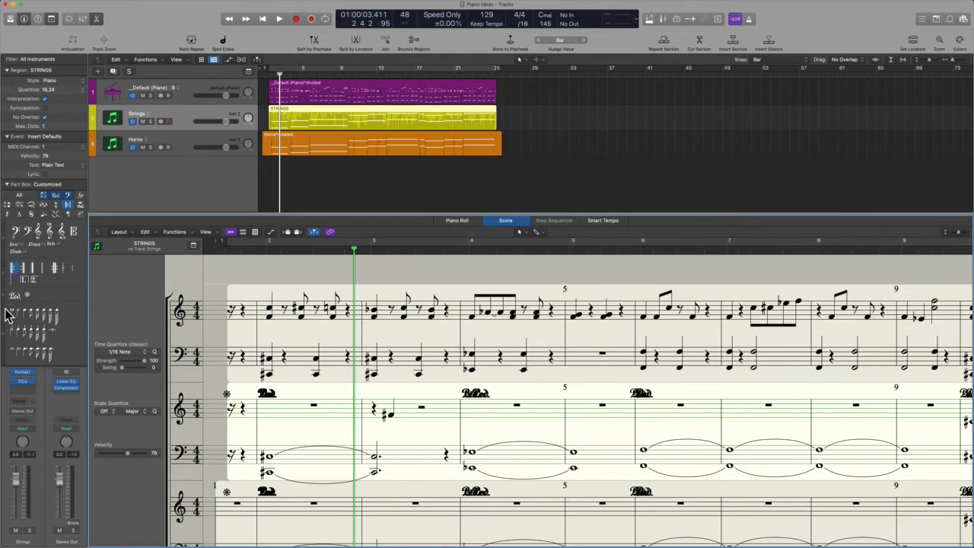
{"action": "mouse_move", "coordinate": [8, 329]}
{"action": "left_mouse_down"}
{"action": "mouse_move", "coordinate": [2, 236]}
{"action": "mouse_move", "coordinate": [12, 318]}
{"action": "left_mouse_up"}
{"action": "key", "text": "ctrl+Left"}
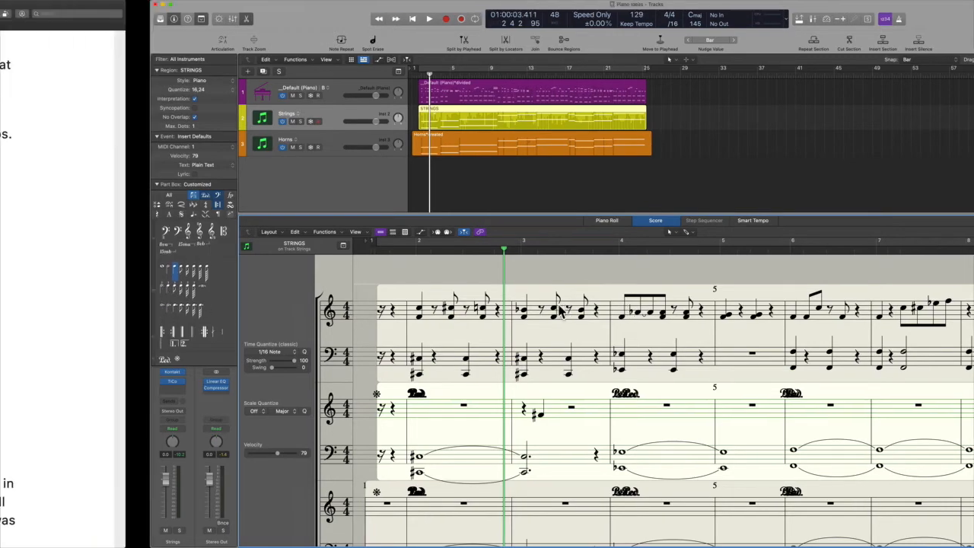
{"action": "scroll", "coordinate": [827, 371], "scroll_direction": "down", "scroll_amount": 5}
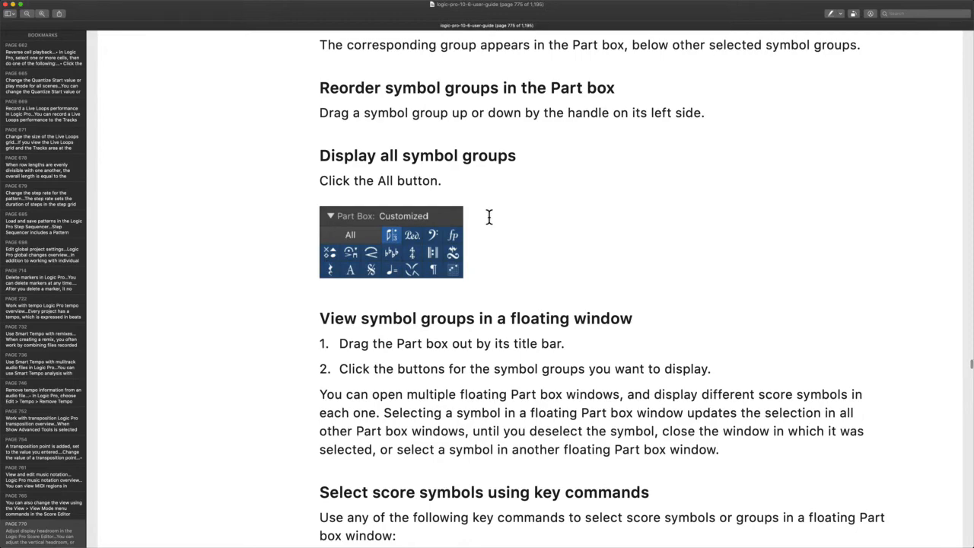
{"action": "key", "text": "ctrl+Right"}
{"action": "key", "text": "ctrl+Left"}
{"action": "key", "text": "ctrl+Right"}
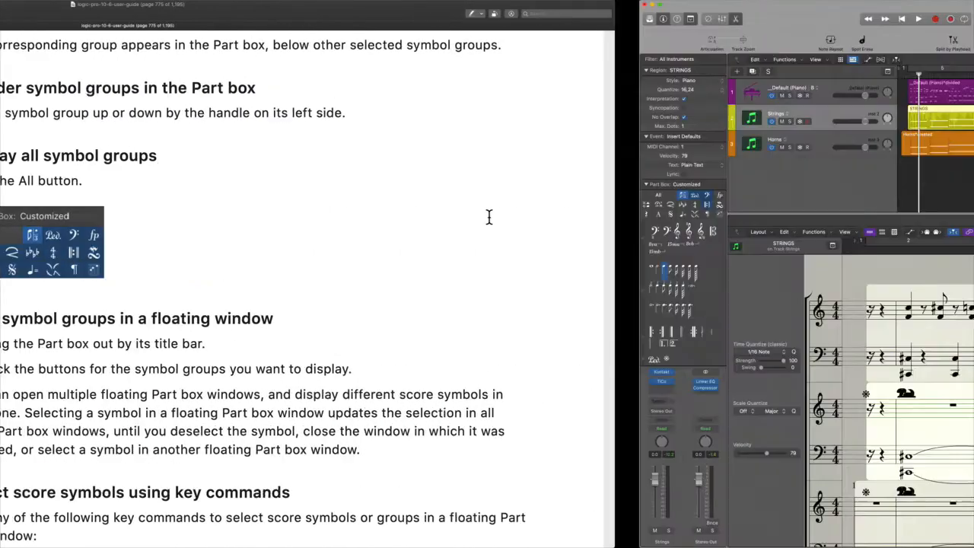
Set the Part box to display all symbol groups
{"action": "left_click", "coordinate": [20, 195]}
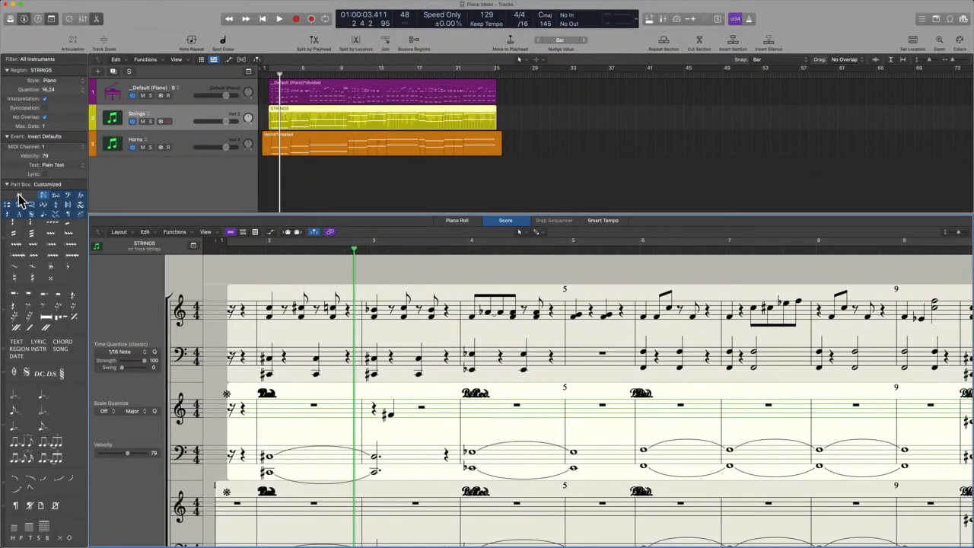
{"action": "scroll", "coordinate": [45, 381], "scroll_direction": "down", "scroll_amount": 5}
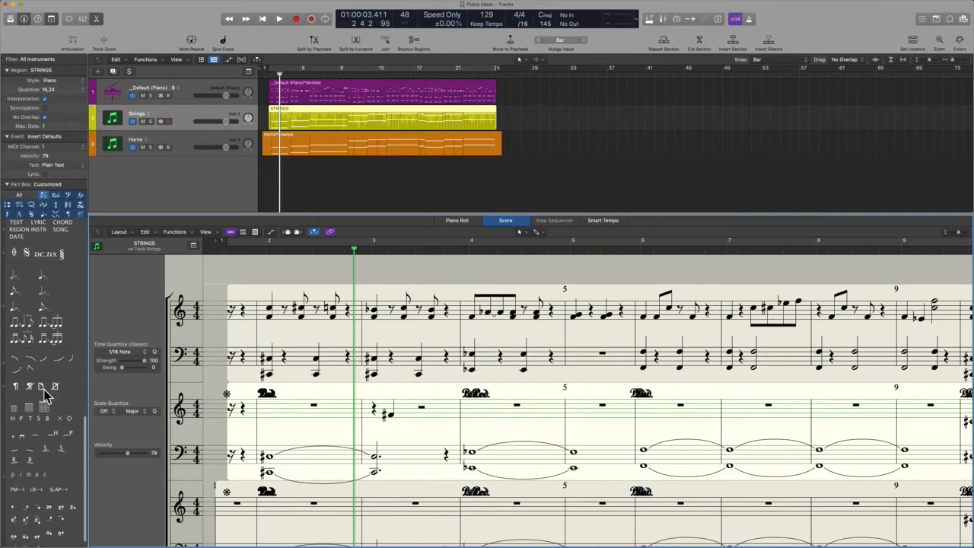
{"action": "scroll", "coordinate": [44, 396], "scroll_direction": "up", "scroll_amount": 4}
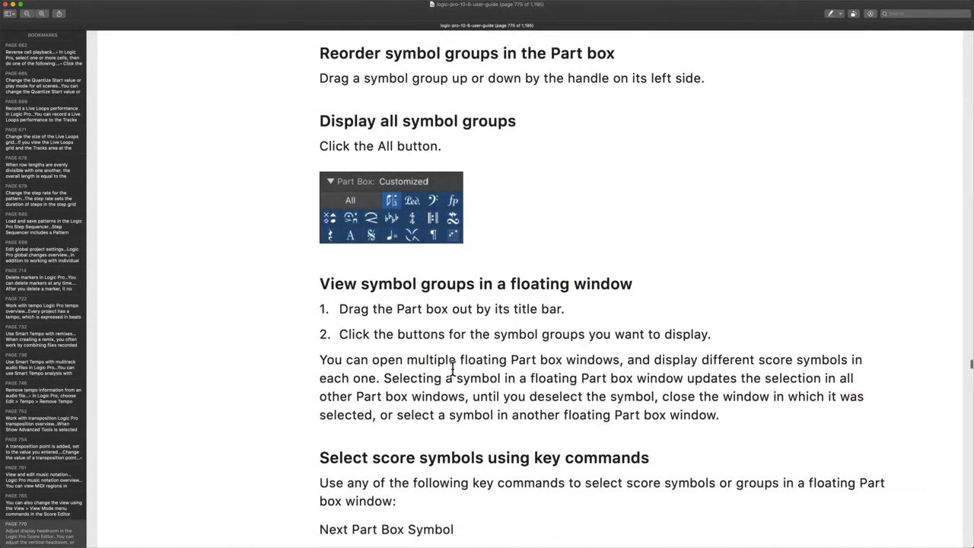
{"action": "scroll", "coordinate": [453, 369], "scroll_direction": "down", "scroll_amount": 3}
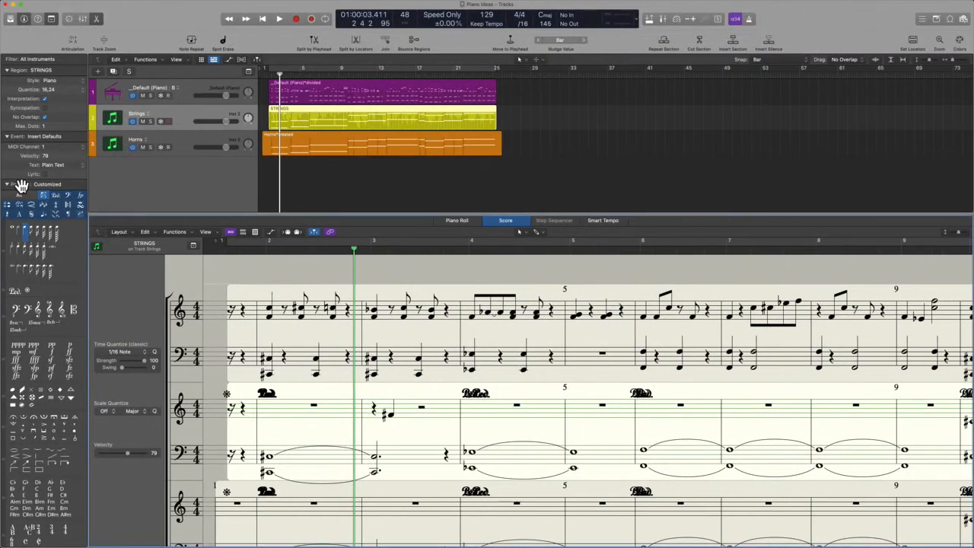
Pull the Part box out into a floating window, then close it
{"action": "left_click_drag", "start_coordinate": [22, 187], "coordinate": [738, 128]}
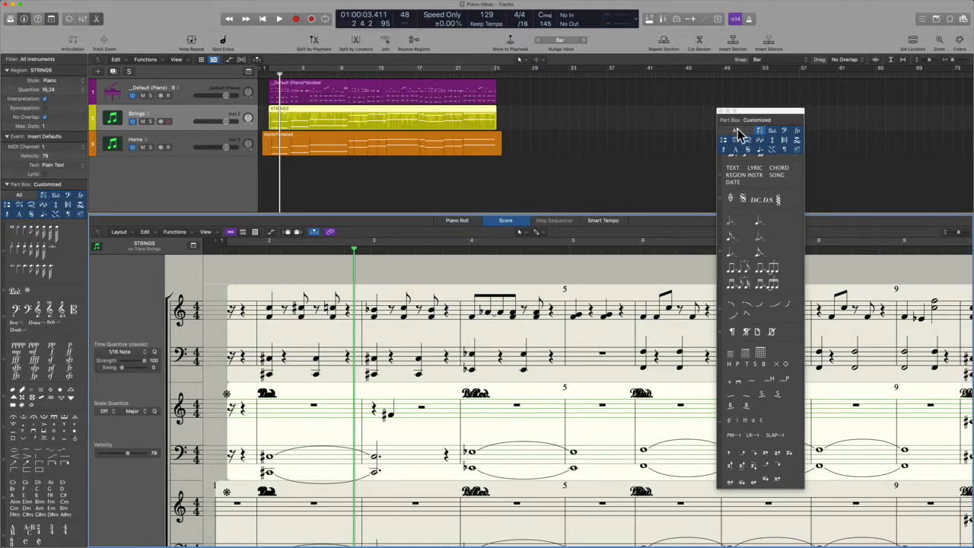
{"action": "left_click", "coordinate": [722, 112]}
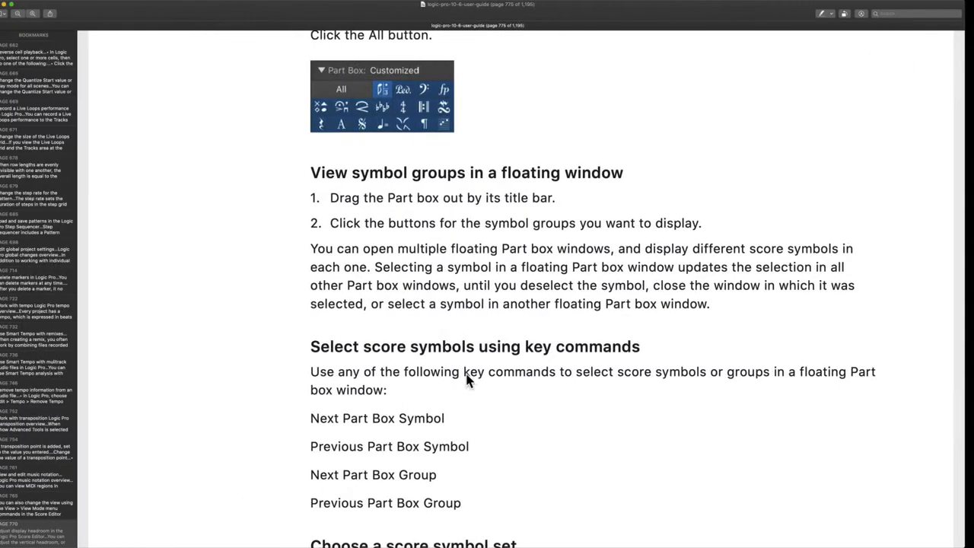
{"action": "scroll", "coordinate": [450, 409], "scroll_direction": "down", "scroll_amount": 3}
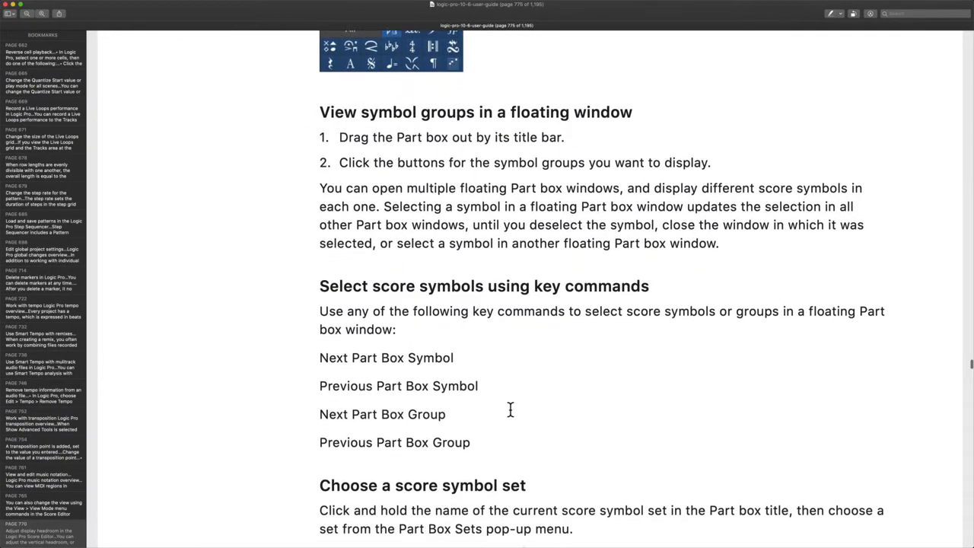
Highlight the floating Part box sentence, then the line about deselecting a symbol
{"action": "scroll", "coordinate": [510, 410], "scroll_direction": "down", "scroll_amount": 2}
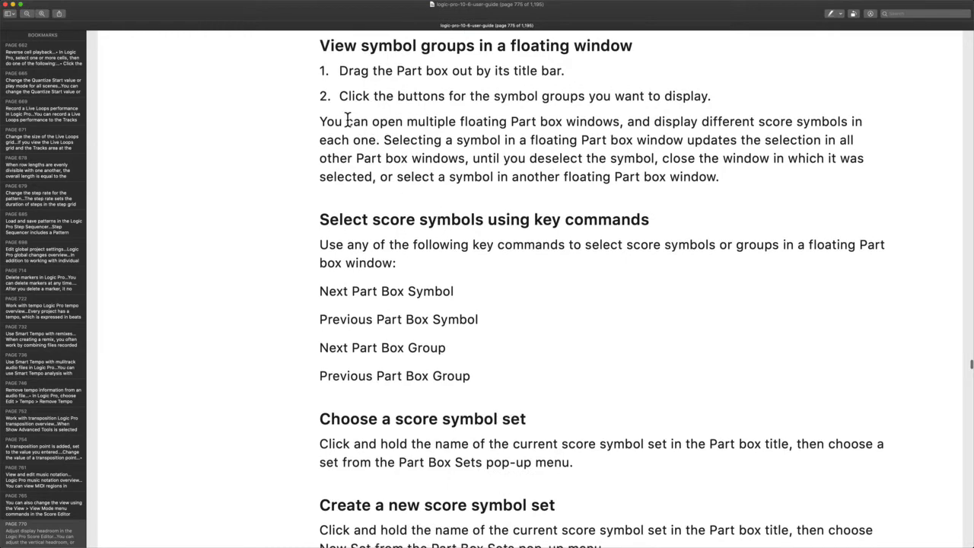
{"action": "left_click_drag", "start_coordinate": [347, 122], "coordinate": [616, 130]}
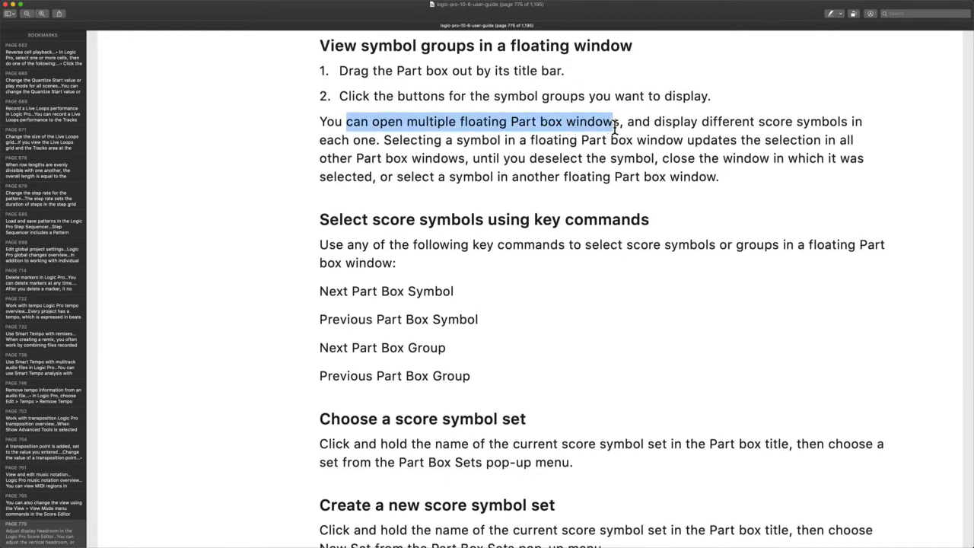
{"action": "left_click", "coordinate": [671, 131]}
{"action": "scroll", "coordinate": [772, 133], "scroll_direction": "down", "scroll_amount": 2}
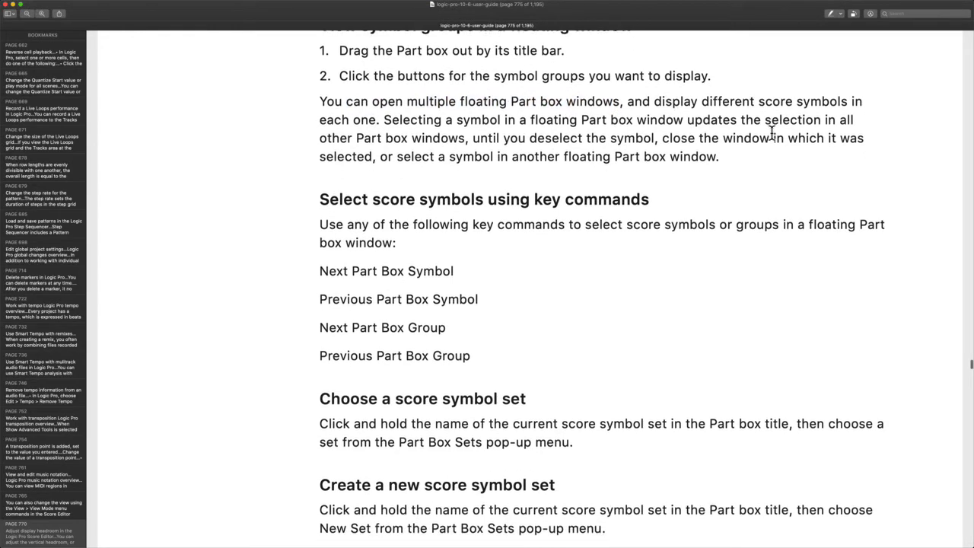
{"action": "scroll", "coordinate": [772, 133], "scroll_direction": "down", "scroll_amount": 1}
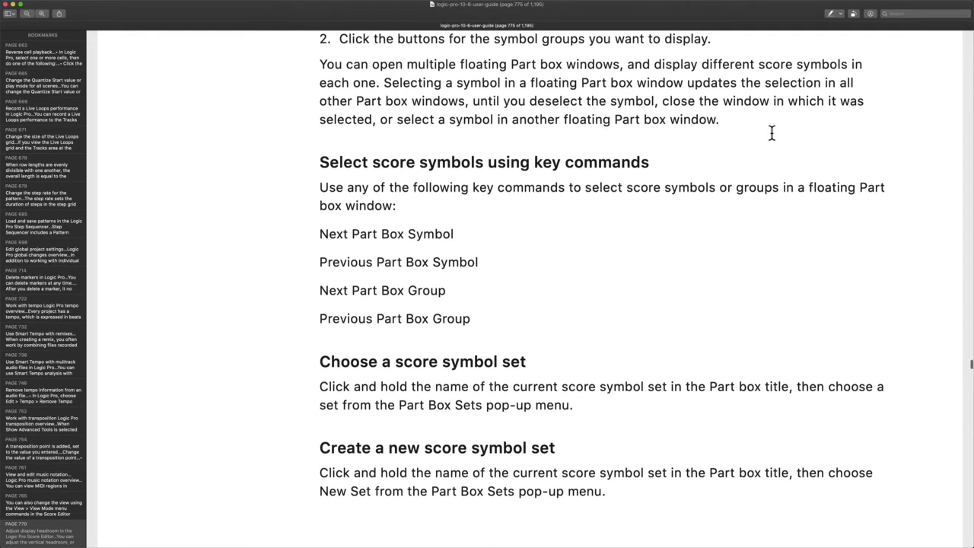
{"action": "left_click_drag", "start_coordinate": [507, 102], "coordinate": [866, 104]}
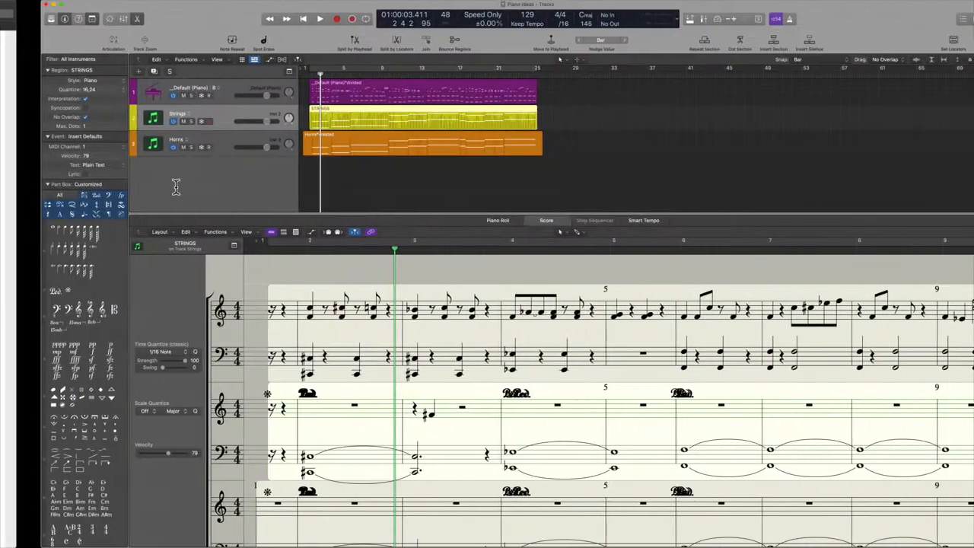
Tear off two floating Part box windows, show the dynamics group, and move it upward
{"action": "left_click_drag", "start_coordinate": [24, 182], "coordinate": [820, 107]}
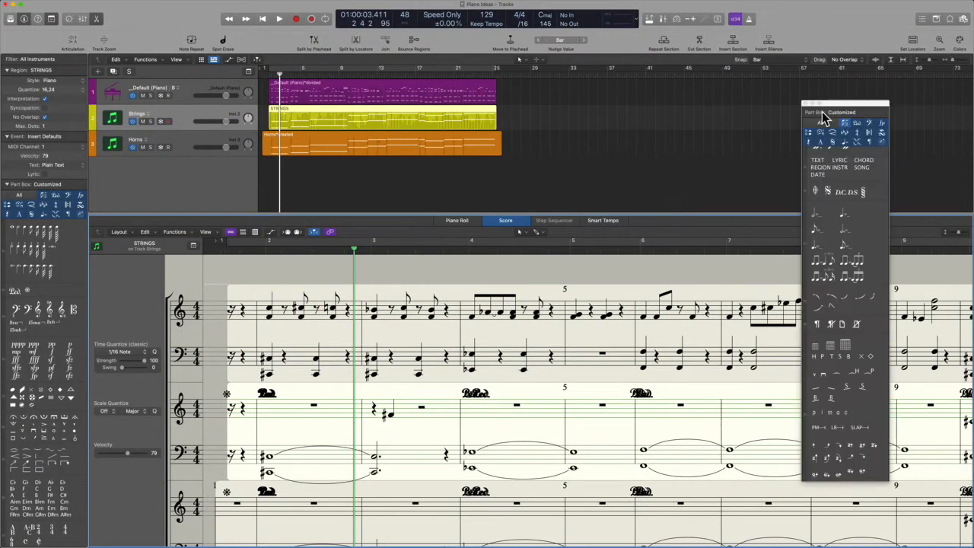
{"action": "left_click_drag", "start_coordinate": [19, 185], "coordinate": [730, 128]}
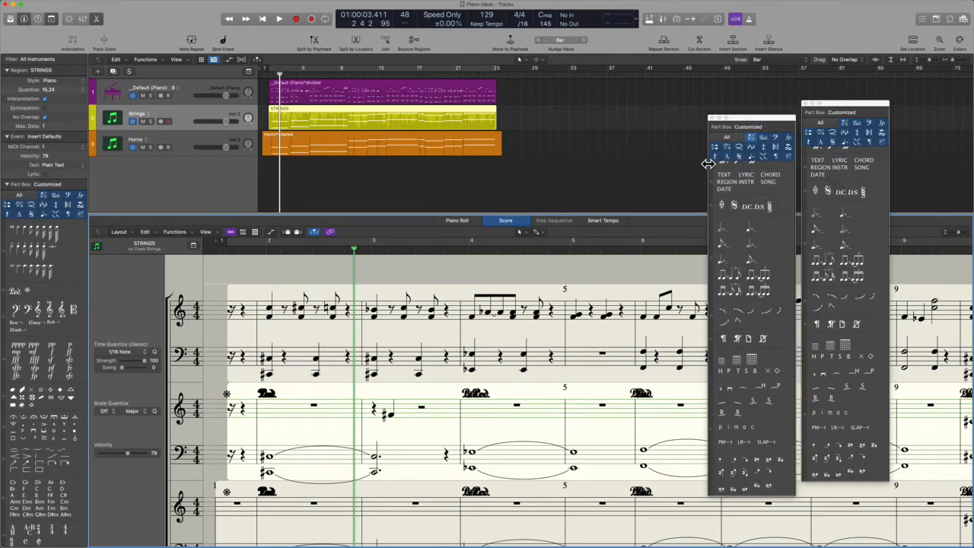
{"action": "scroll", "coordinate": [720, 175], "scroll_direction": "up", "scroll_amount": 4}
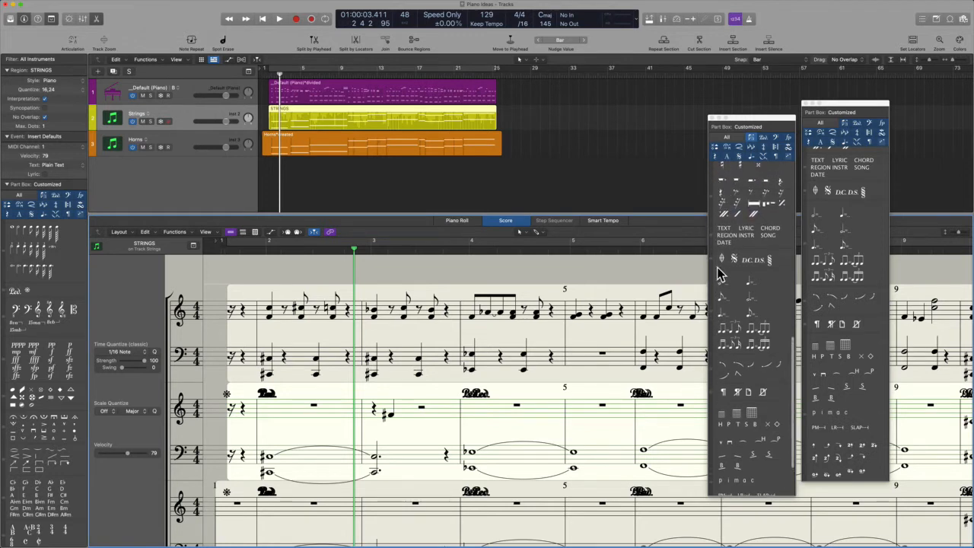
{"action": "scroll", "coordinate": [824, 385], "scroll_direction": "up", "scroll_amount": 10}
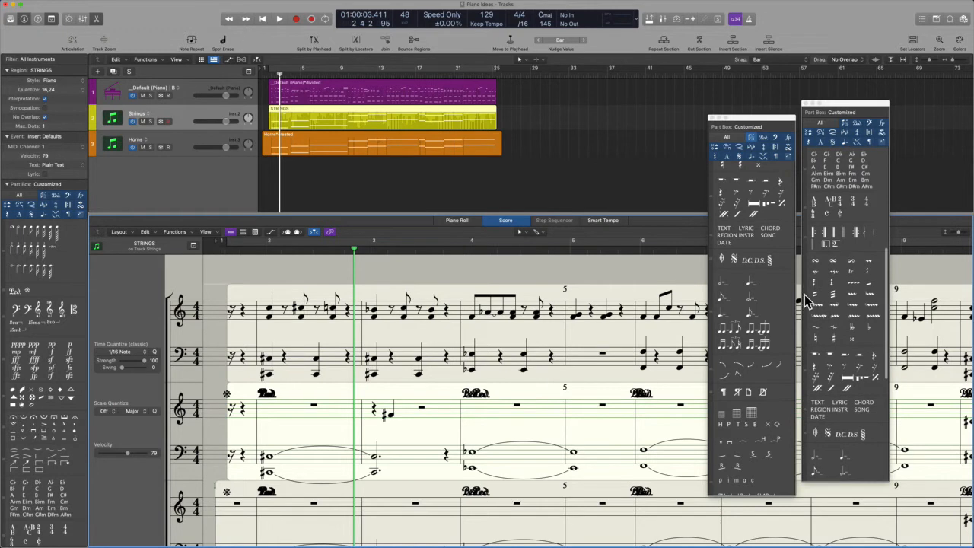
{"action": "scroll", "coordinate": [805, 295], "scroll_direction": "up", "scroll_amount": 8}
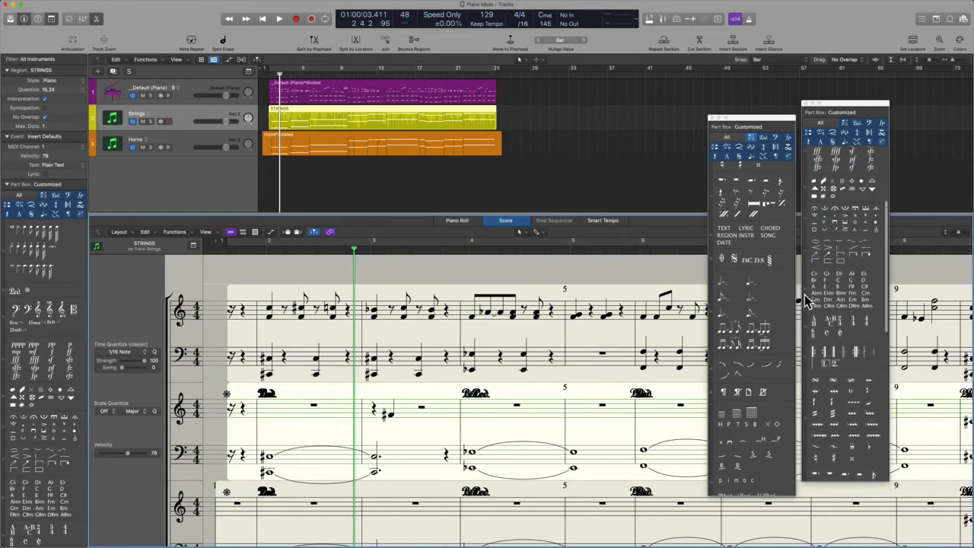
{"action": "scroll", "coordinate": [805, 295], "scroll_direction": "up", "scroll_amount": 5}
{"action": "left_click", "coordinate": [806, 293]}
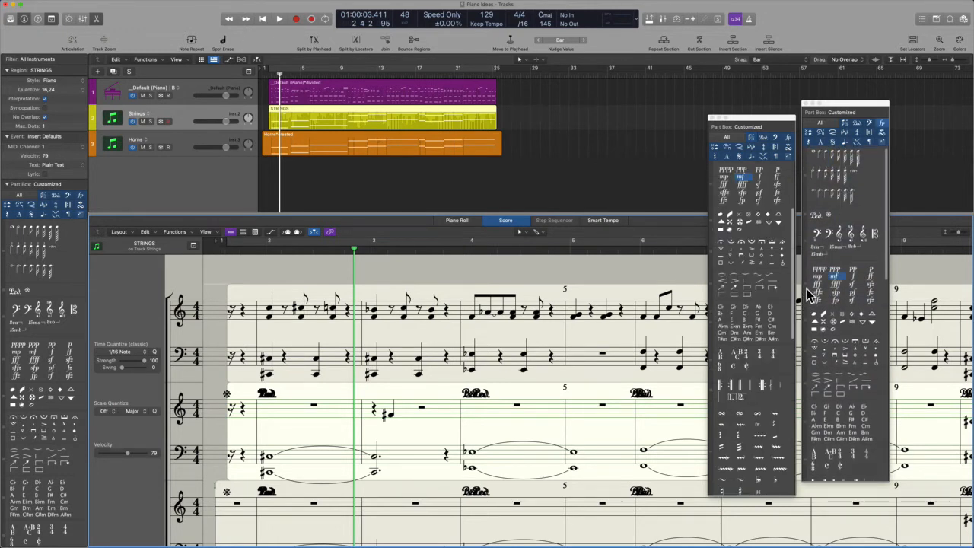
{"action": "left_click_drag", "start_coordinate": [806, 281], "coordinate": [808, 239]}
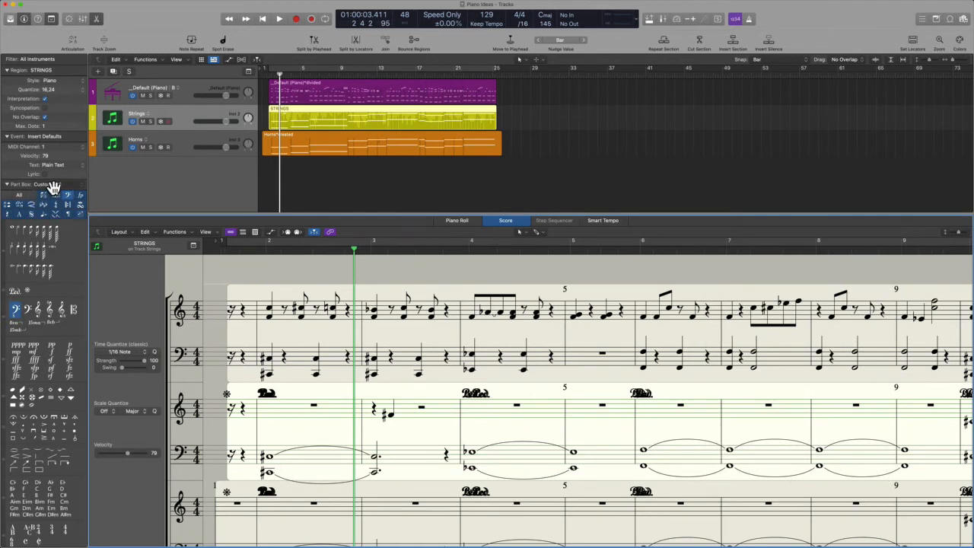
Float separate Part box windows for the Guitar Notation, Text & Lyrics, and Notes & Rests sets
{"action": "left_click", "coordinate": [54, 186]}
{"action": "left_click", "coordinate": [56, 178]}
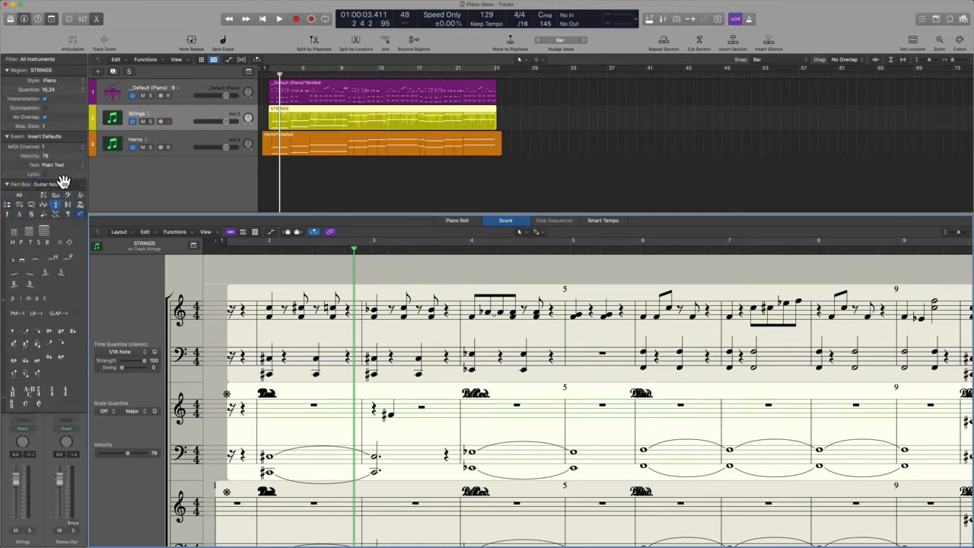
{"action": "left_click_drag", "start_coordinate": [30, 190], "coordinate": [754, 118]}
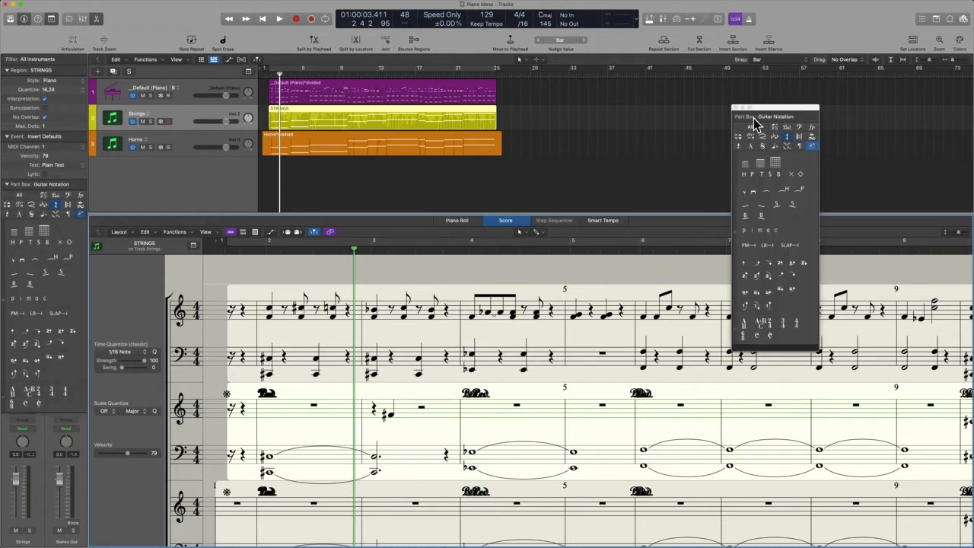
{"action": "left_click", "coordinate": [58, 185]}
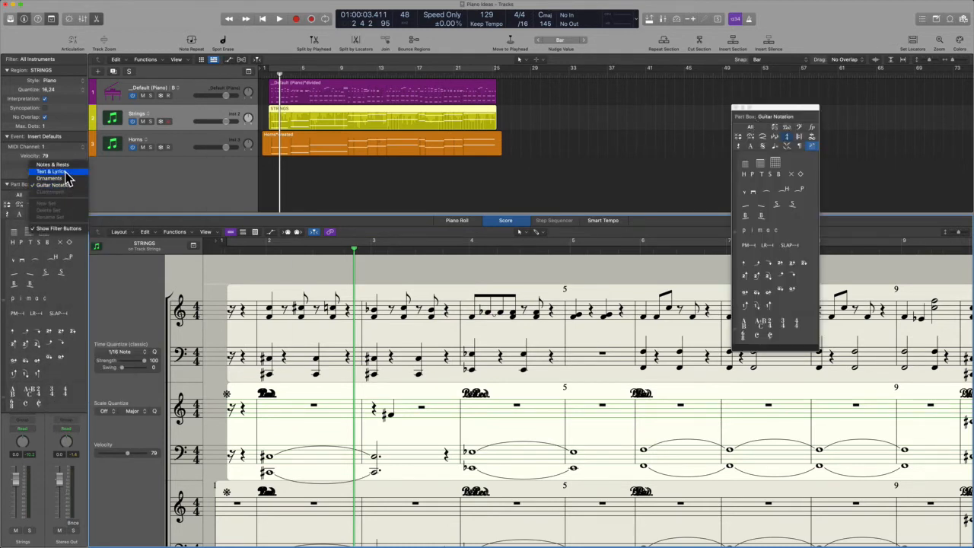
{"action": "left_click", "coordinate": [52, 172]}
{"action": "left_click_drag", "start_coordinate": [25, 188], "coordinate": [630, 114]}
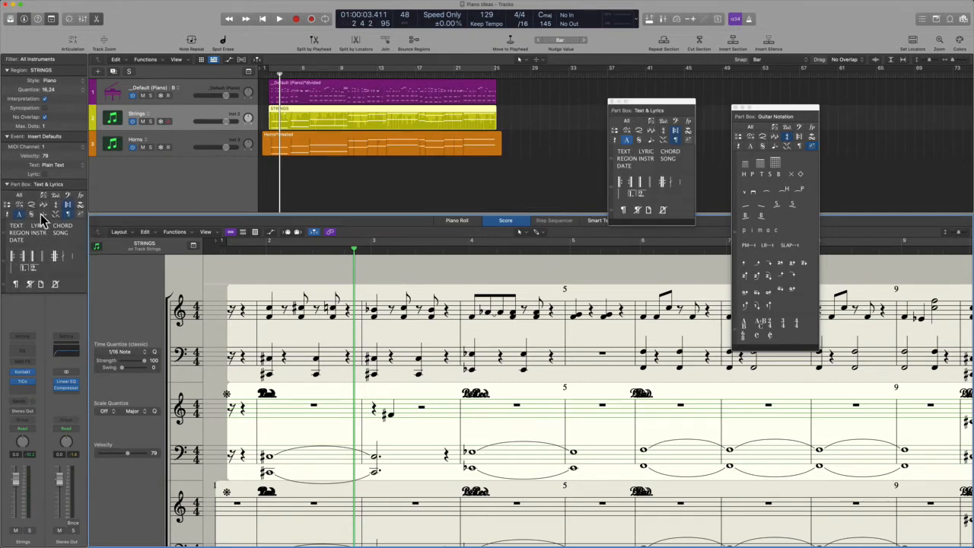
{"action": "left_click", "coordinate": [17, 185]}
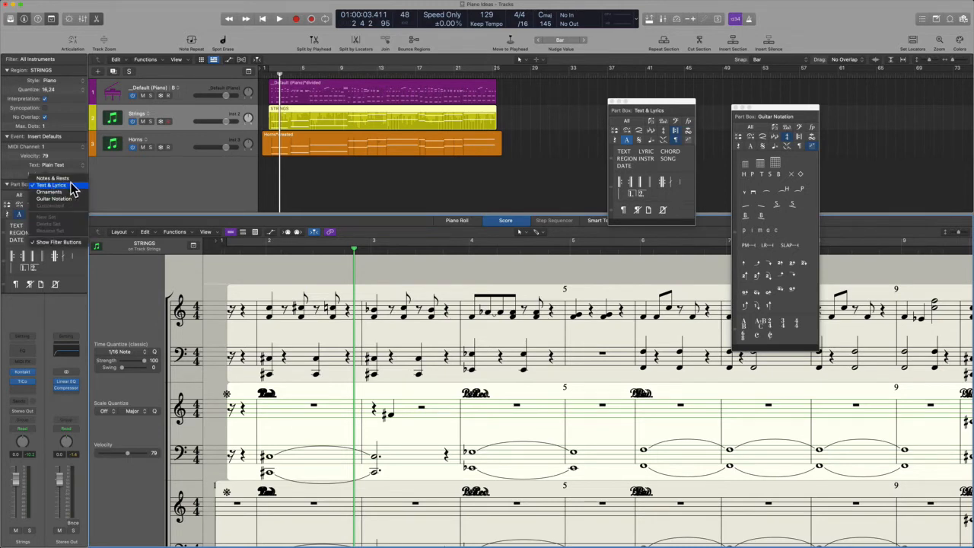
{"action": "left_click", "coordinate": [65, 179]}
{"action": "left_click_drag", "start_coordinate": [18, 185], "coordinate": [503, 192]}
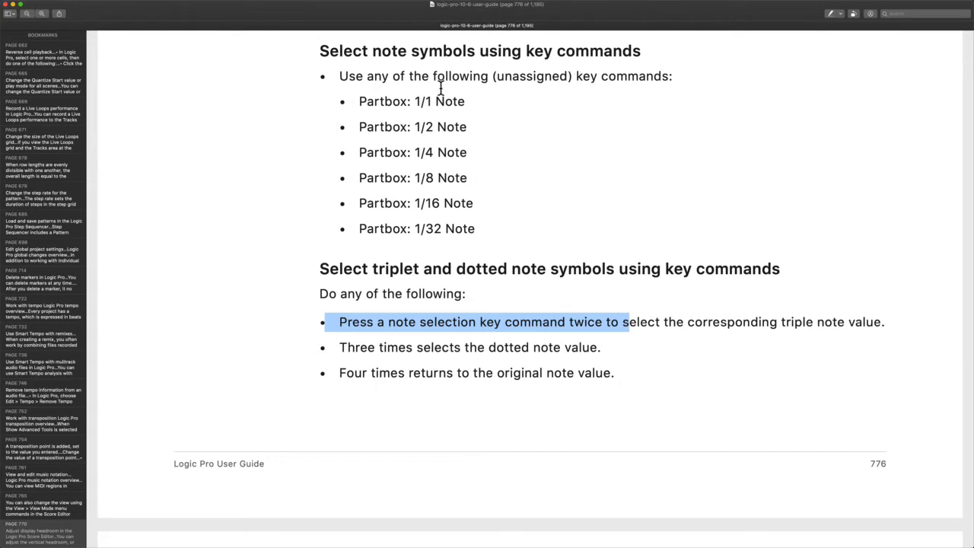
Highlight the phrases 'triple note value' and 'dotted note value' on page 776
{"action": "scroll", "coordinate": [462, 221], "scroll_direction": "down", "scroll_amount": 2}
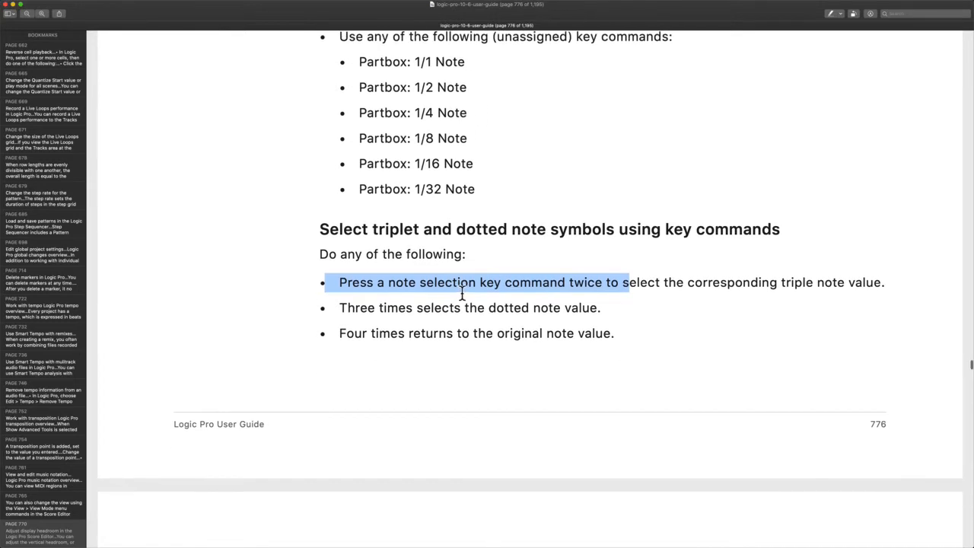
{"action": "left_click", "coordinate": [365, 291]}
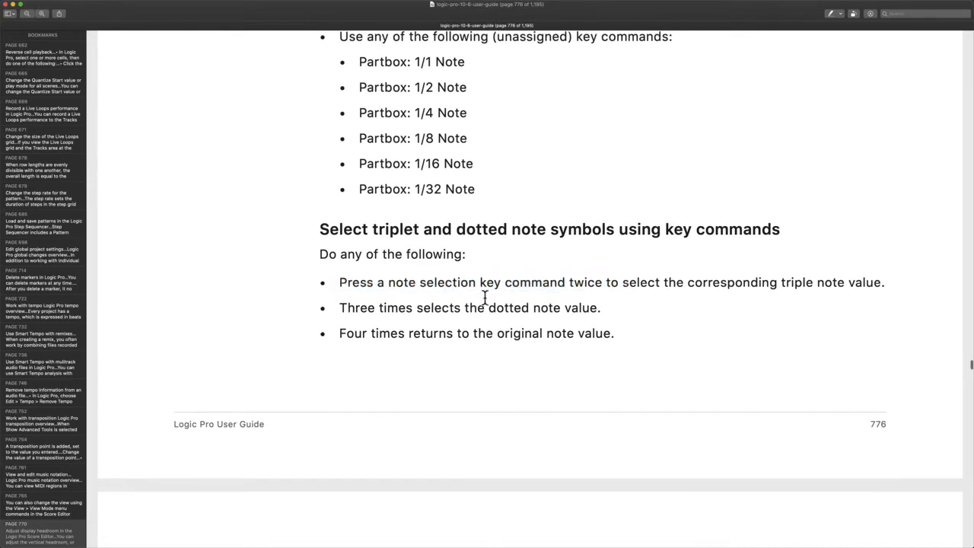
{"action": "left_click_drag", "start_coordinate": [778, 282], "coordinate": [888, 283]}
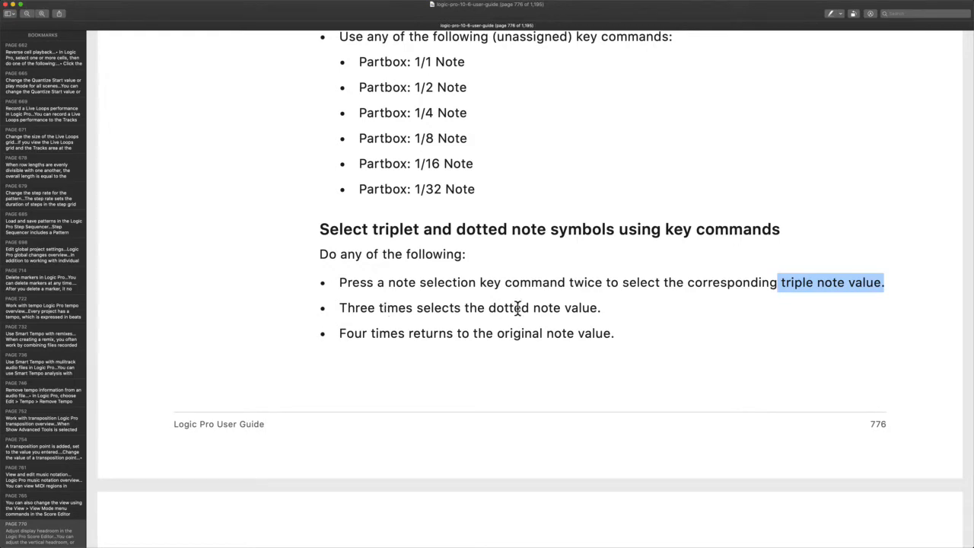
{"action": "left_click_drag", "start_coordinate": [484, 308], "coordinate": [632, 306]}
{"action": "key", "text": "ctrl+Right"}
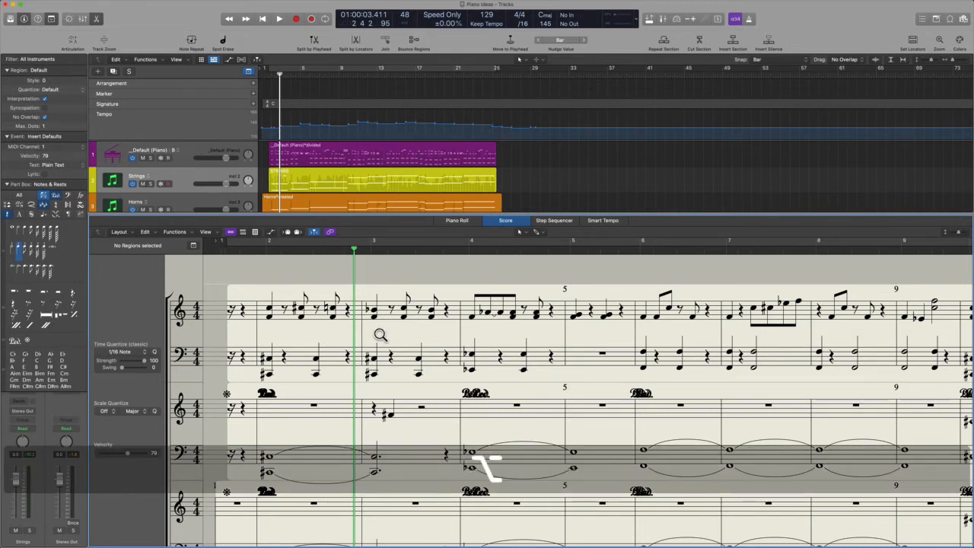
Review the Part box key commands, then cycle the note through quarter, triplet and dotted quarter
{"action": "key", "text": "ctrl+alt+shift+super+k"}
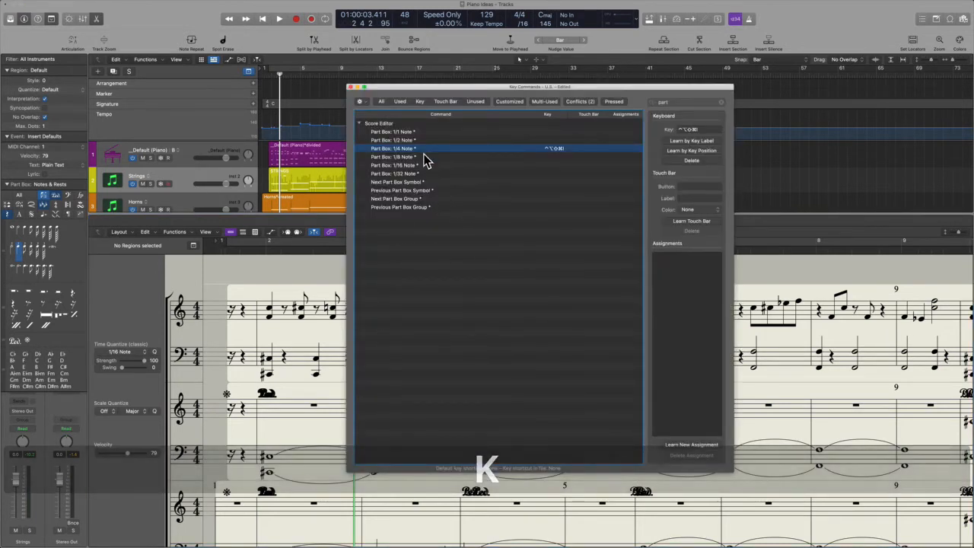
{"action": "left_click", "coordinate": [351, 88]}
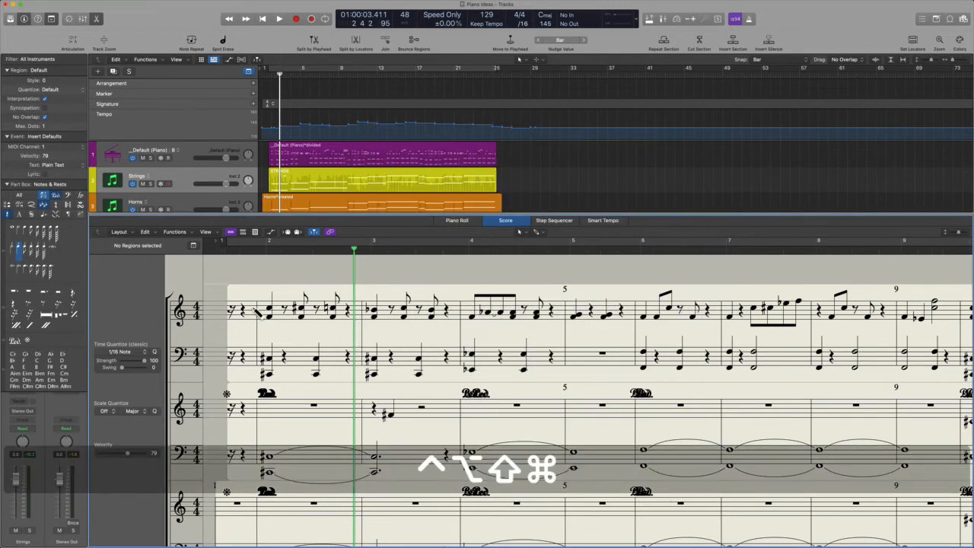
{"action": "key", "text": "ctrl+alt+shift+super+Right"}
{"action": "key", "text": "ctrl+alt+shift+super+i"}
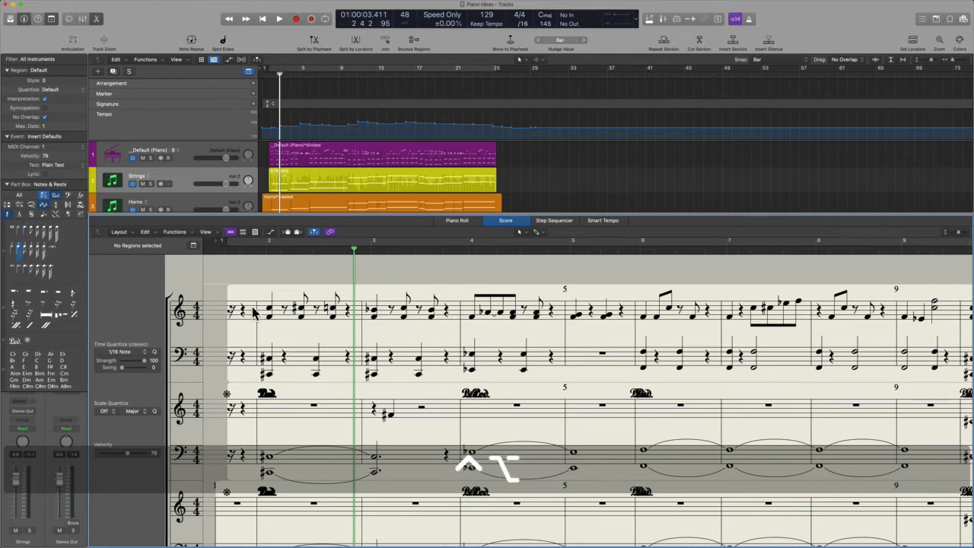
{"action": "key", "text": "ctrl+alt+shift+super+i"}
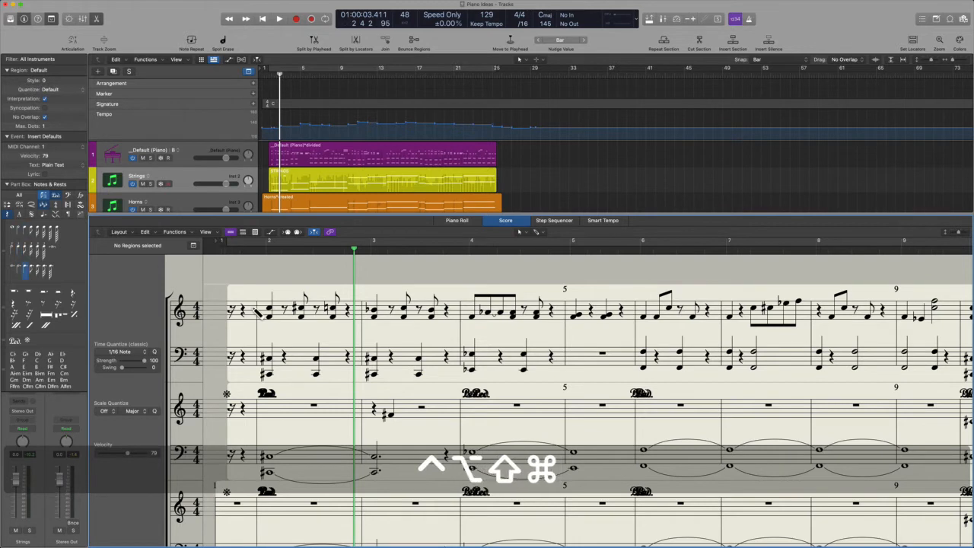
{"action": "key", "text": "ctrl+alt+shift+super+Right"}
{"action": "key", "text": "ctrl+alt+shift+super+Right"}
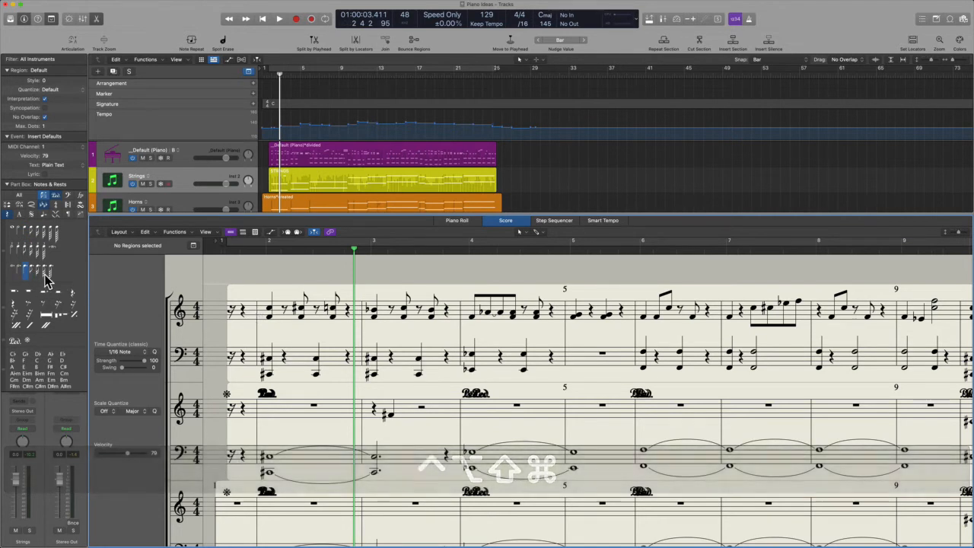
{"action": "key", "text": "ctrl+alt+shift+super+period"}
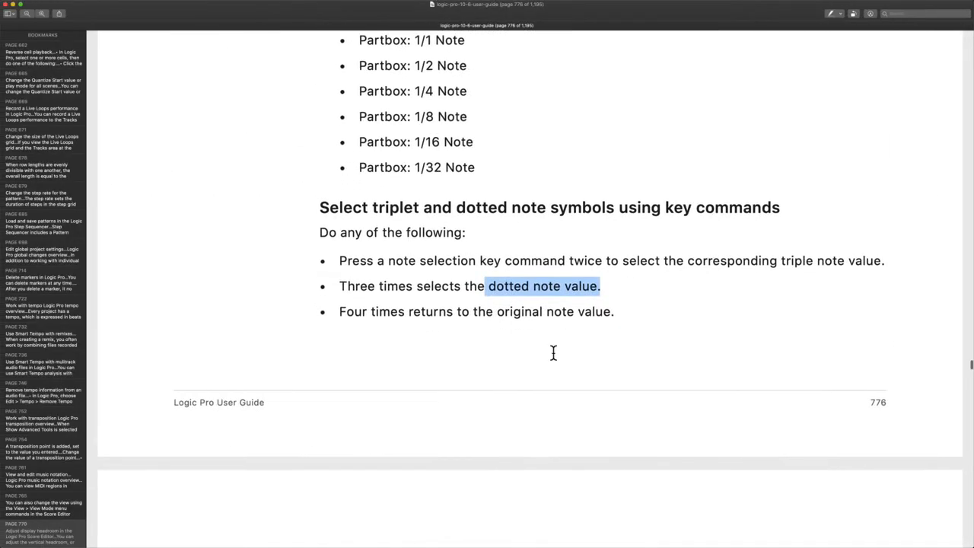
{"action": "scroll", "coordinate": [554, 352], "scroll_direction": "down", "scroll_amount": 10}
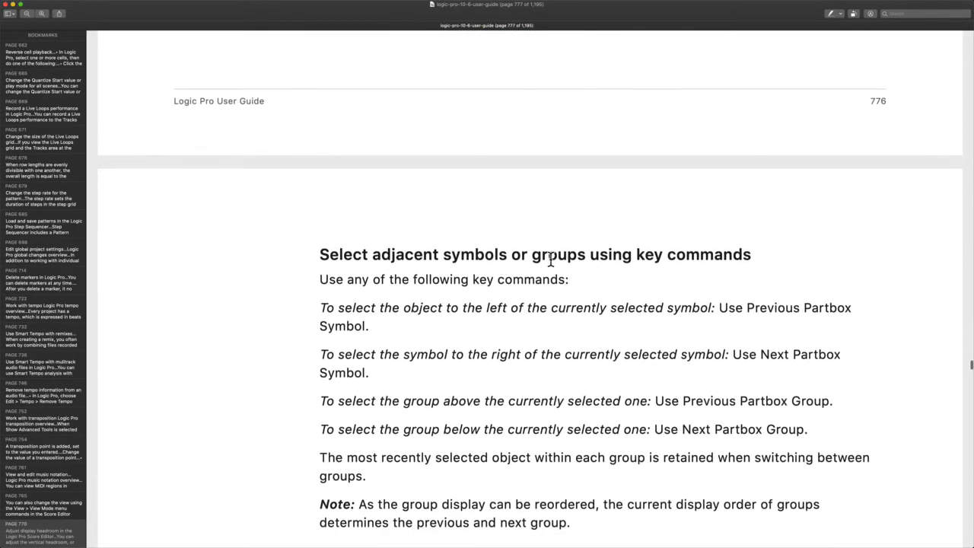
Reach page 777's 'Add notes and rests from the Part box' section, marking the real-time recording phrase
{"action": "scroll", "coordinate": [550, 260], "scroll_direction": "down", "scroll_amount": 2}
{"action": "scroll", "coordinate": [446, 396], "scroll_direction": "down", "scroll_amount": 2}
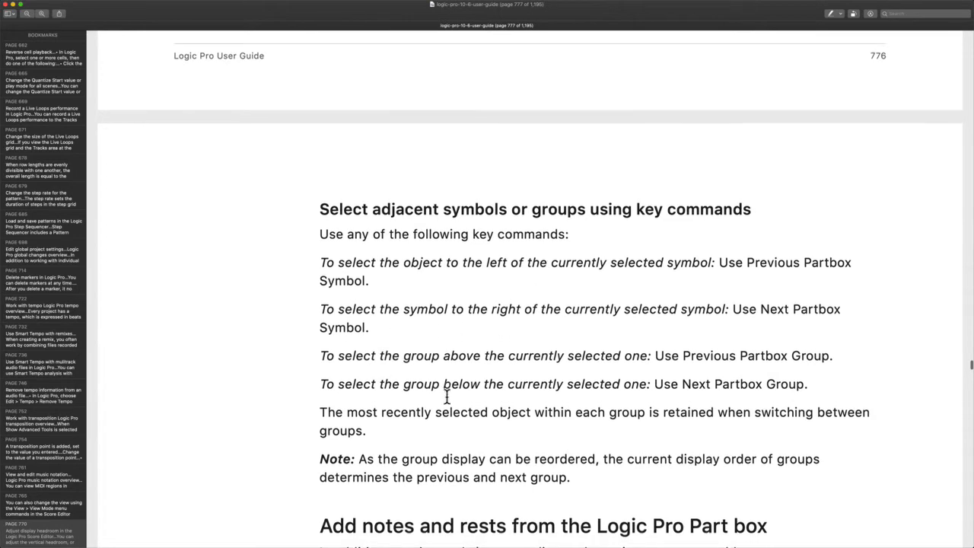
{"action": "key", "text": "ctrl+Right"}
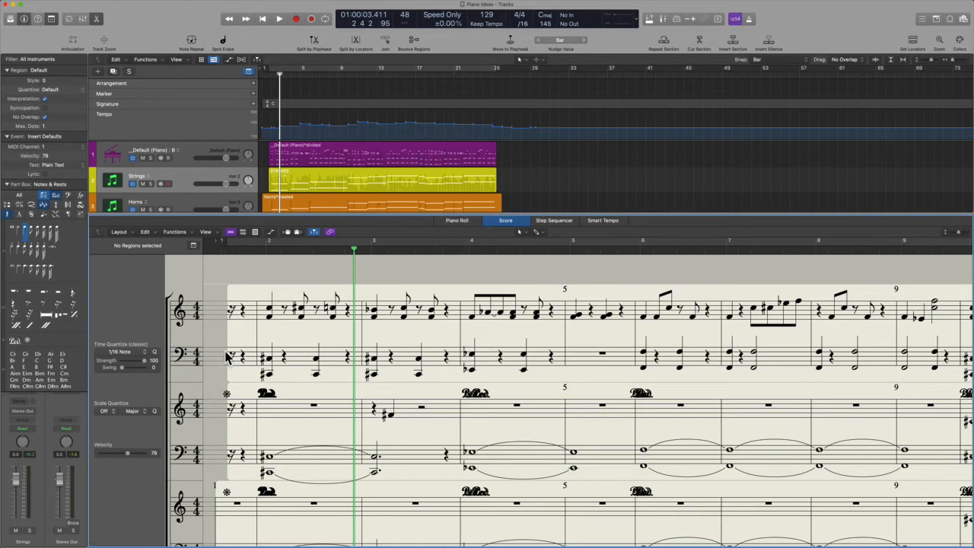
{"action": "key", "text": "ctrl+Left"}
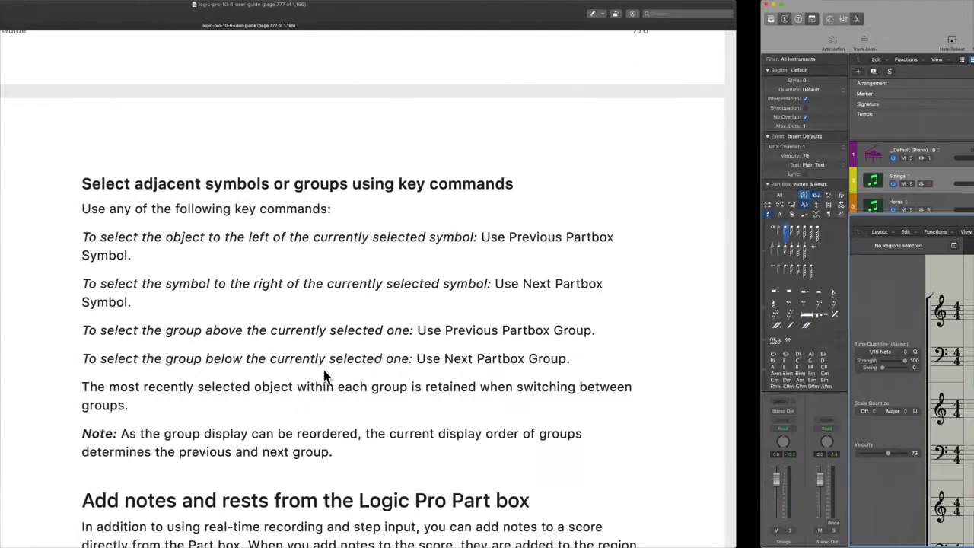
{"action": "scroll", "coordinate": [409, 378], "scroll_direction": "down", "scroll_amount": 2}
{"action": "scroll", "coordinate": [410, 378], "scroll_direction": "down", "scroll_amount": 3}
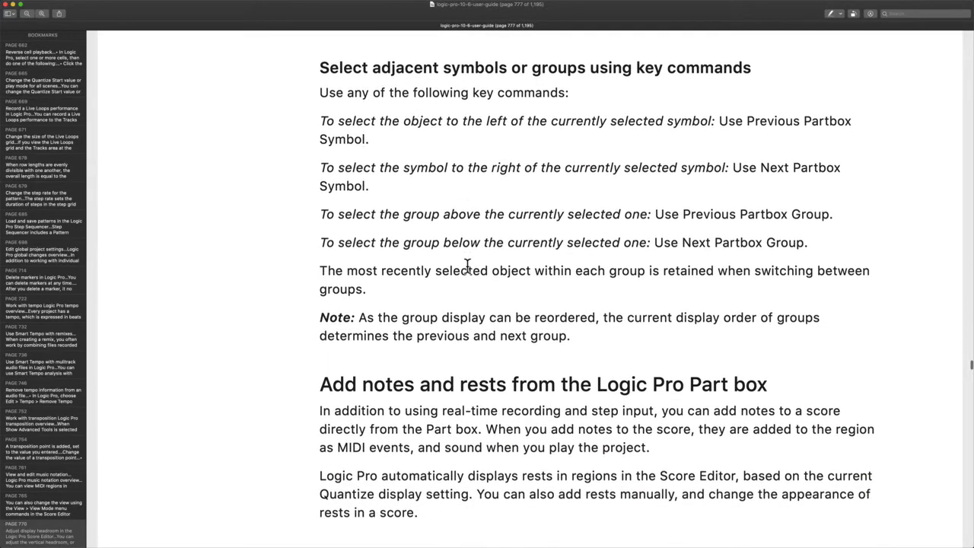
{"action": "scroll", "coordinate": [426, 313], "scroll_direction": "down", "scroll_amount": 6}
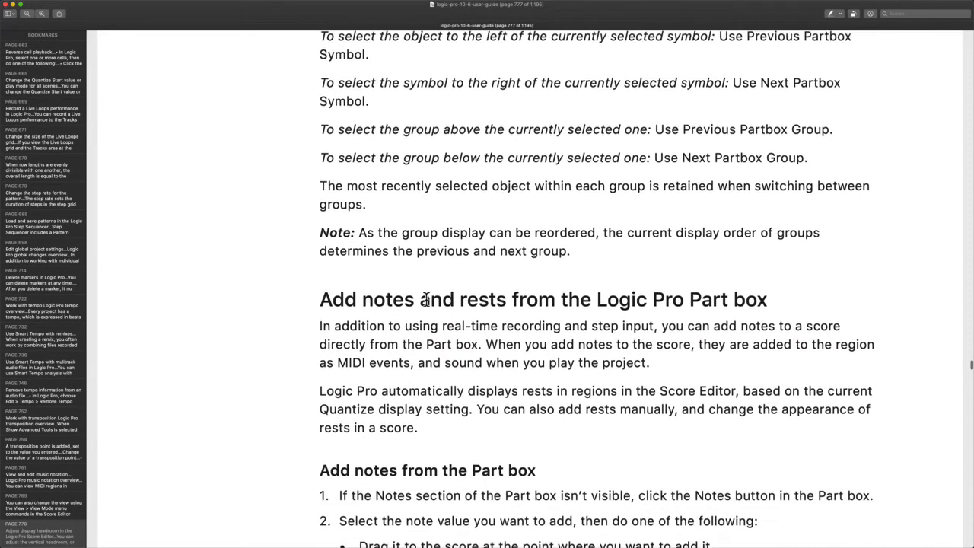
{"action": "scroll", "coordinate": [426, 301], "scroll_direction": "down", "scroll_amount": 2}
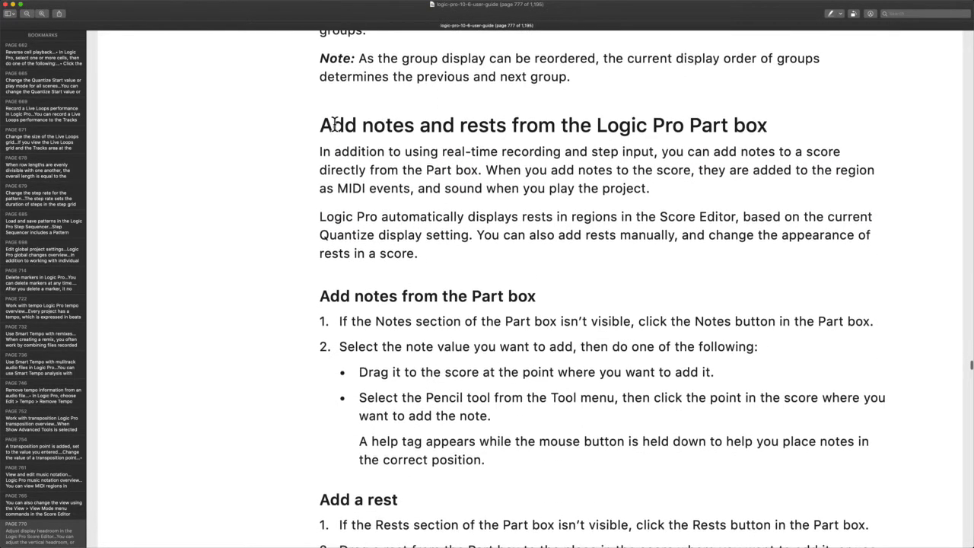
{"action": "left_click_drag", "start_coordinate": [330, 125], "coordinate": [787, 130]}
{"action": "scroll", "coordinate": [794, 128], "scroll_direction": "down", "scroll_amount": 2}
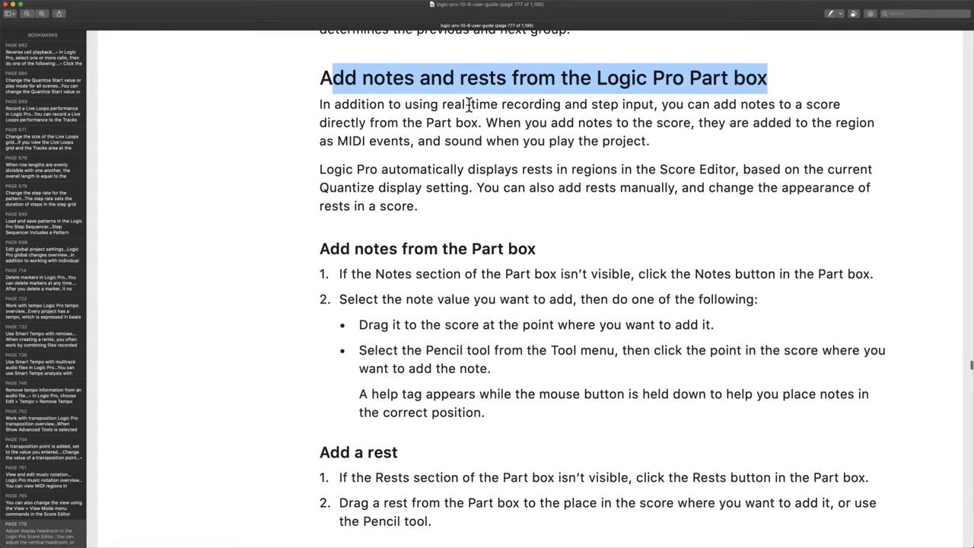
{"action": "left_click_drag", "start_coordinate": [471, 104], "coordinate": [645, 107]}
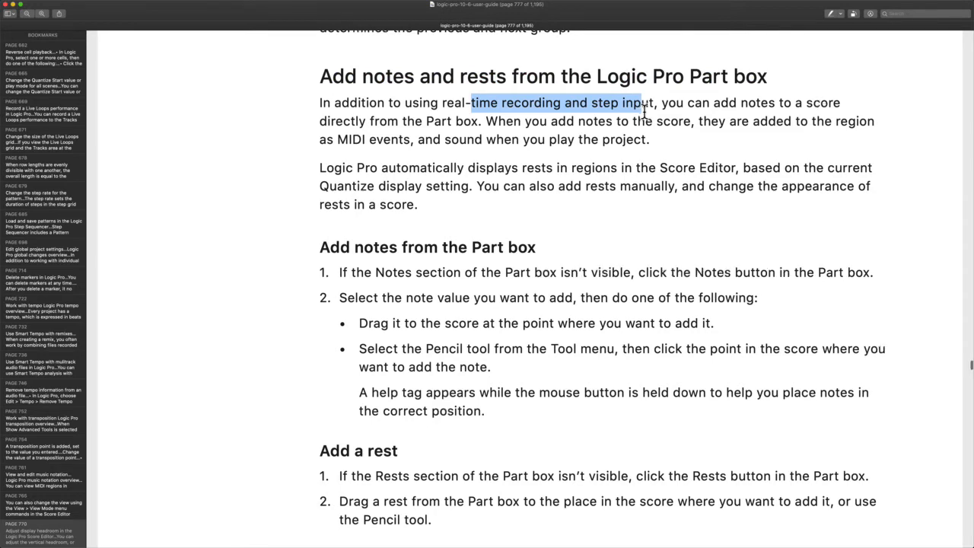
Read through the rest and multiple bar rest steps, selecting two passages
{"action": "scroll", "coordinate": [645, 112], "scroll_direction": "down", "scroll_amount": 1}
{"action": "scroll", "coordinate": [645, 112], "scroll_direction": "down", "scroll_amount": 2}
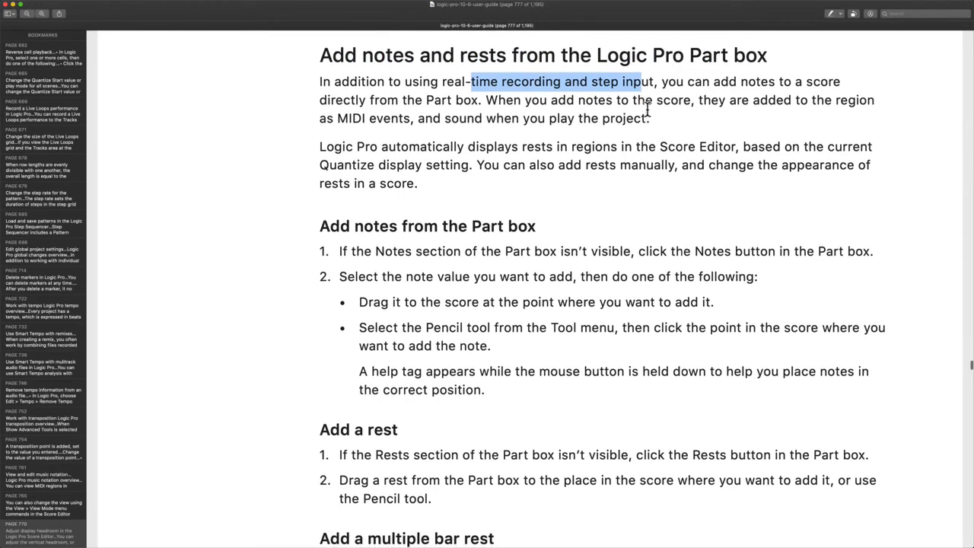
{"action": "scroll", "coordinate": [638, 206], "scroll_direction": "down", "scroll_amount": 1}
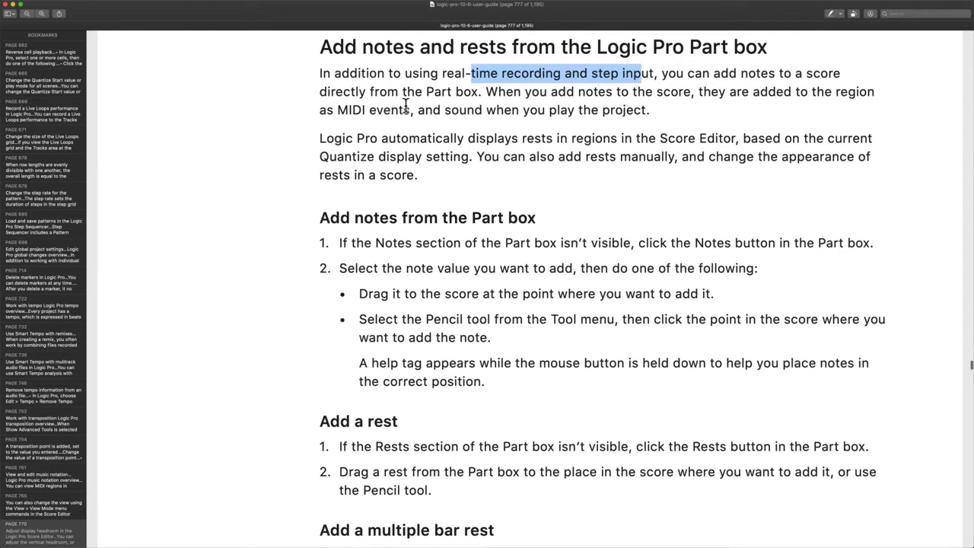
{"action": "scroll", "coordinate": [459, 108], "scroll_direction": "down", "scroll_amount": 1}
{"action": "scroll", "coordinate": [459, 108], "scroll_direction": "down", "scroll_amount": 1}
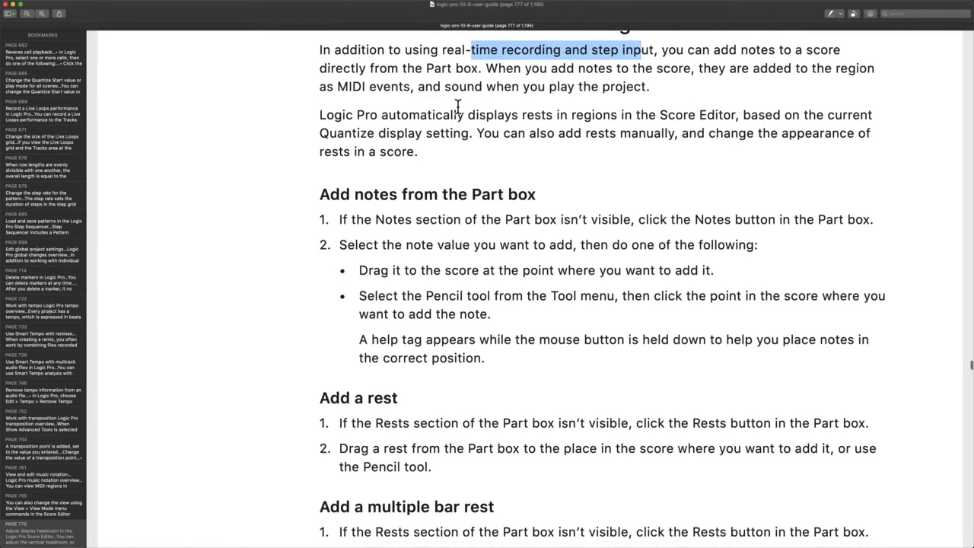
{"action": "scroll", "coordinate": [459, 107], "scroll_direction": "down", "scroll_amount": 3}
{"action": "left_click_drag", "start_coordinate": [335, 76], "coordinate": [718, 76]}
{"action": "scroll", "coordinate": [715, 70], "scroll_direction": "down", "scroll_amount": 1}
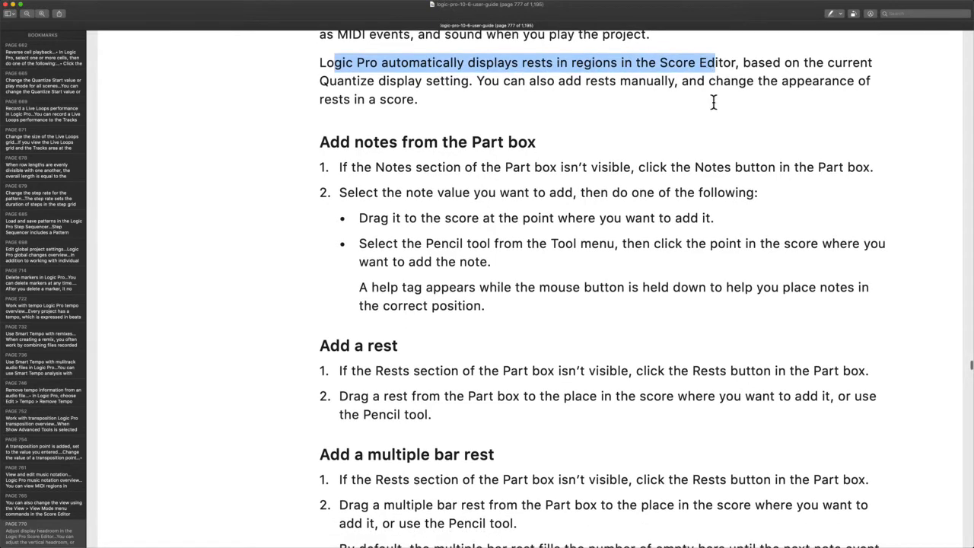
{"action": "scroll", "coordinate": [714, 102], "scroll_direction": "down", "scroll_amount": 1}
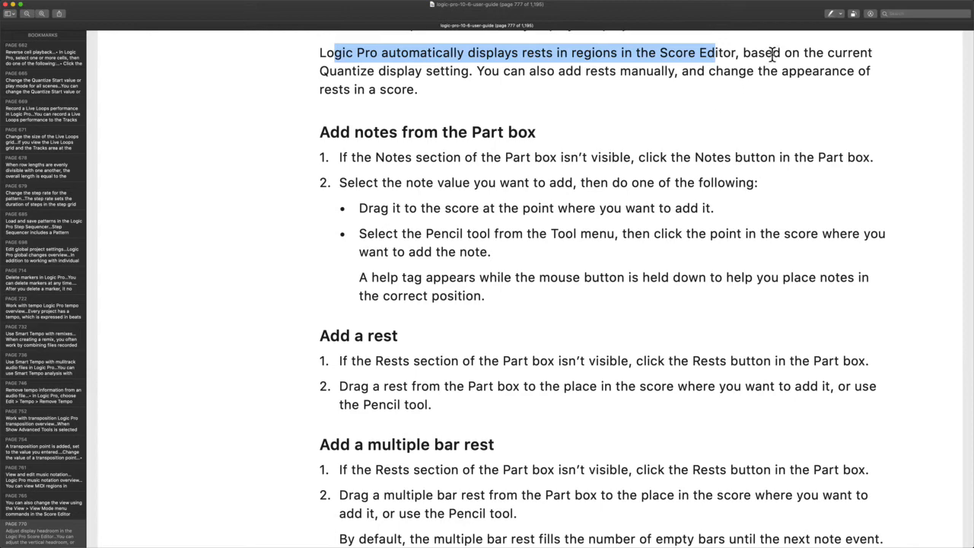
{"action": "scroll", "coordinate": [754, 51], "scroll_direction": "down", "scroll_amount": 1}
{"action": "scroll", "coordinate": [408, 69], "scroll_direction": "down", "scroll_amount": 1}
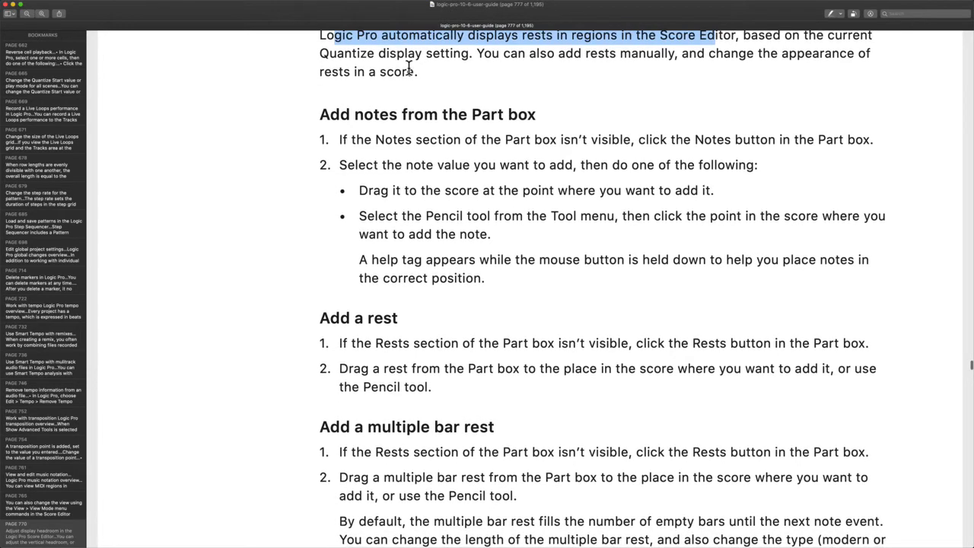
{"action": "scroll", "coordinate": [601, 61], "scroll_direction": "down", "scroll_amount": 1}
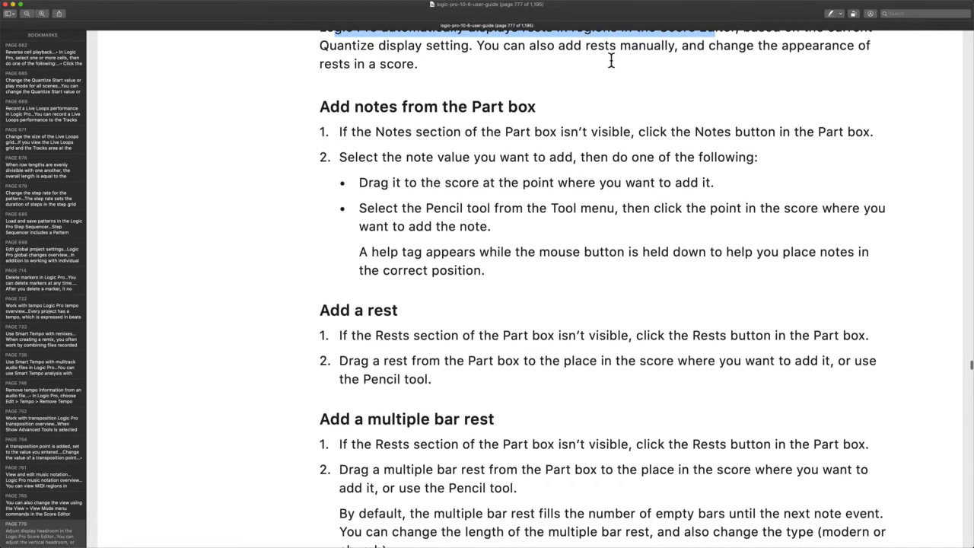
{"action": "scroll", "coordinate": [724, 74], "scroll_direction": "down", "scroll_amount": 2}
{"action": "scroll", "coordinate": [724, 75], "scroll_direction": "up", "scroll_amount": 3}
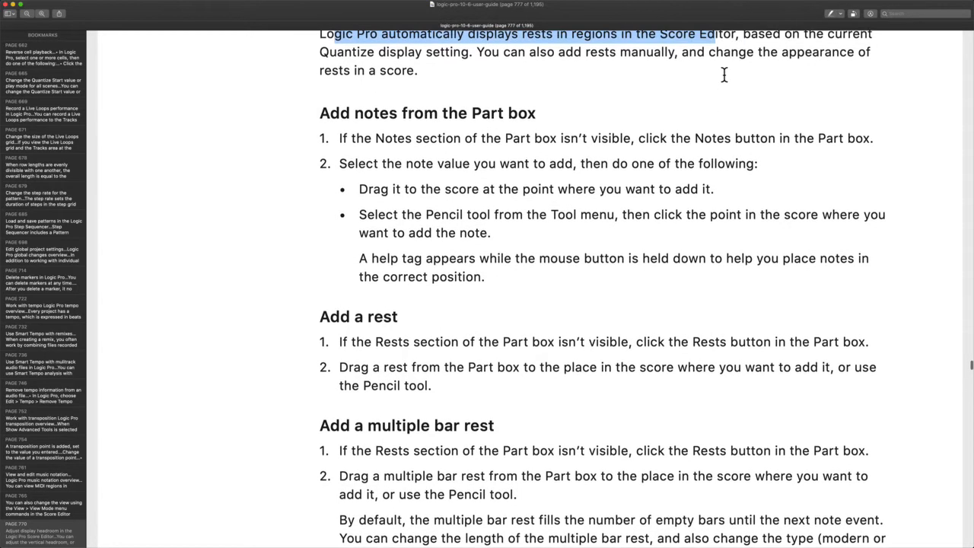
{"action": "scroll", "coordinate": [494, 97], "scroll_direction": "down", "scroll_amount": 5}
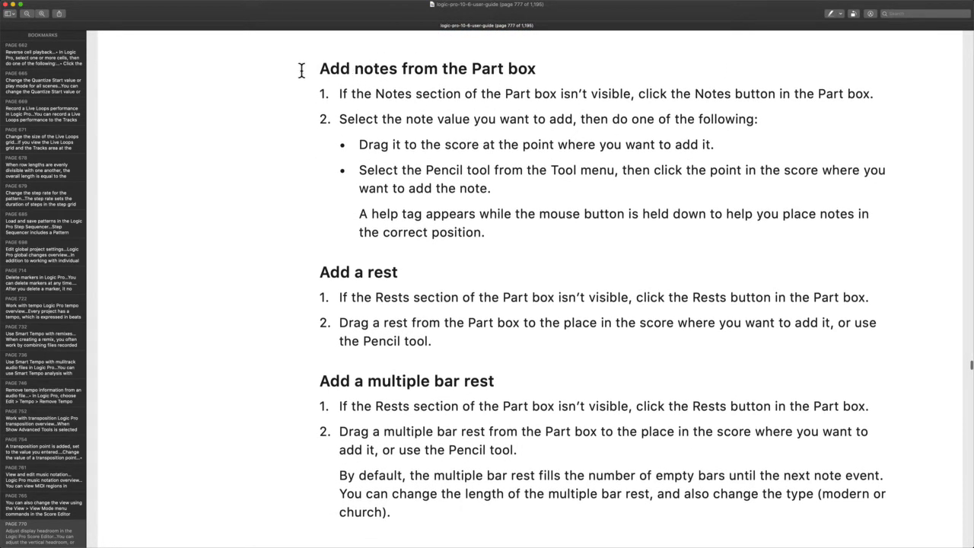
{"action": "left_click_drag", "start_coordinate": [297, 68], "coordinate": [594, 65]}
Select the paragraph about the help tag, then clear the selection
{"action": "scroll", "coordinate": [595, 67], "scroll_direction": "down", "scroll_amount": 3}
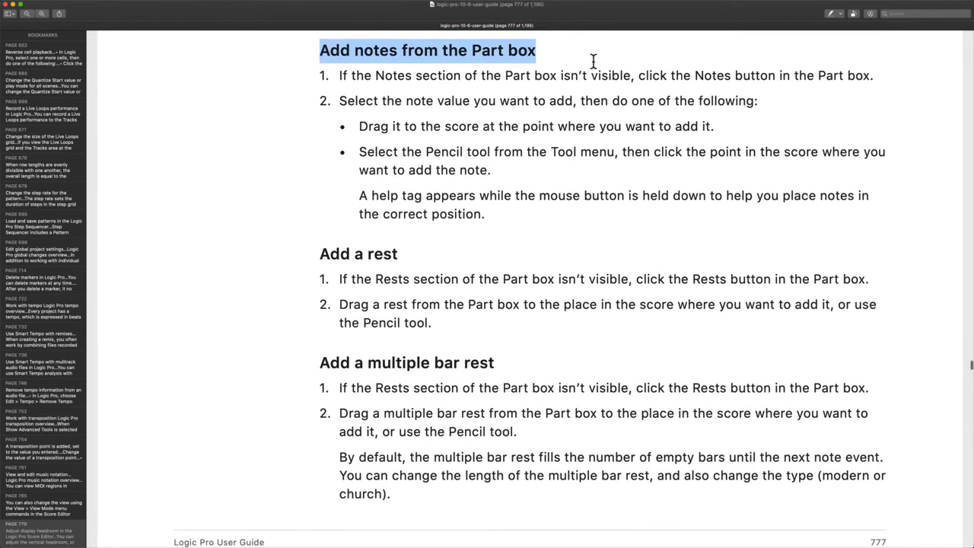
{"action": "scroll", "coordinate": [594, 67], "scroll_direction": "down", "scroll_amount": 4}
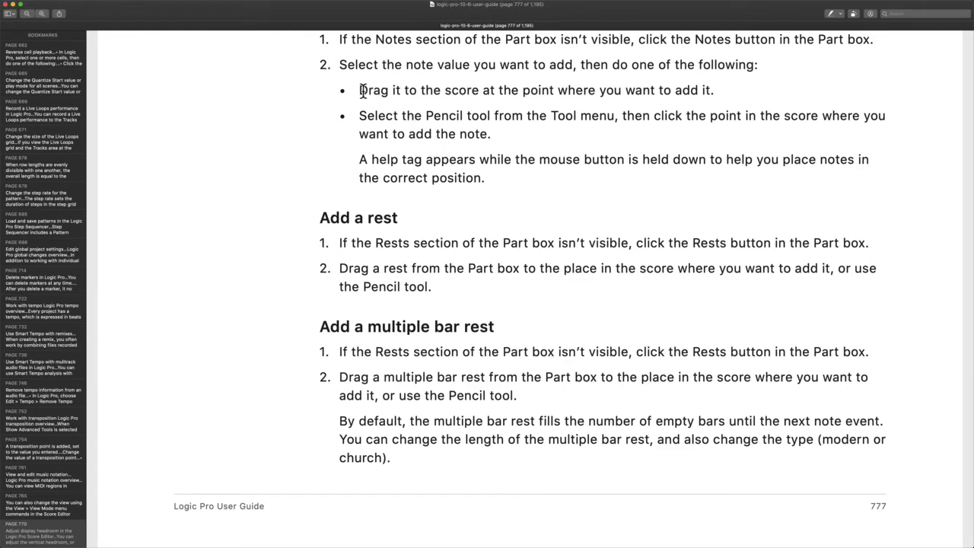
{"action": "scroll", "coordinate": [476, 90], "scroll_direction": "down", "scroll_amount": 2}
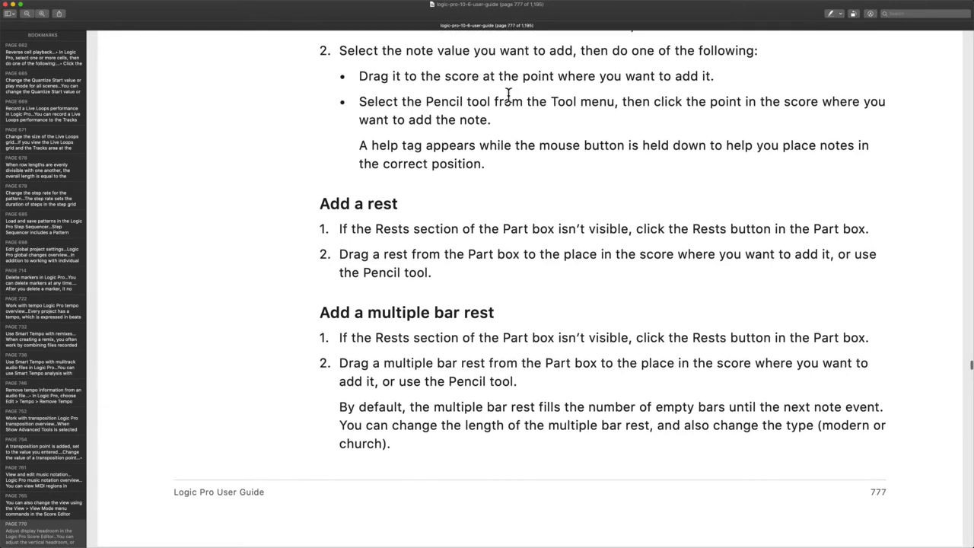
{"action": "left_click_drag", "start_coordinate": [356, 144], "coordinate": [535, 174]}
{"action": "left_click", "coordinate": [411, 150]}
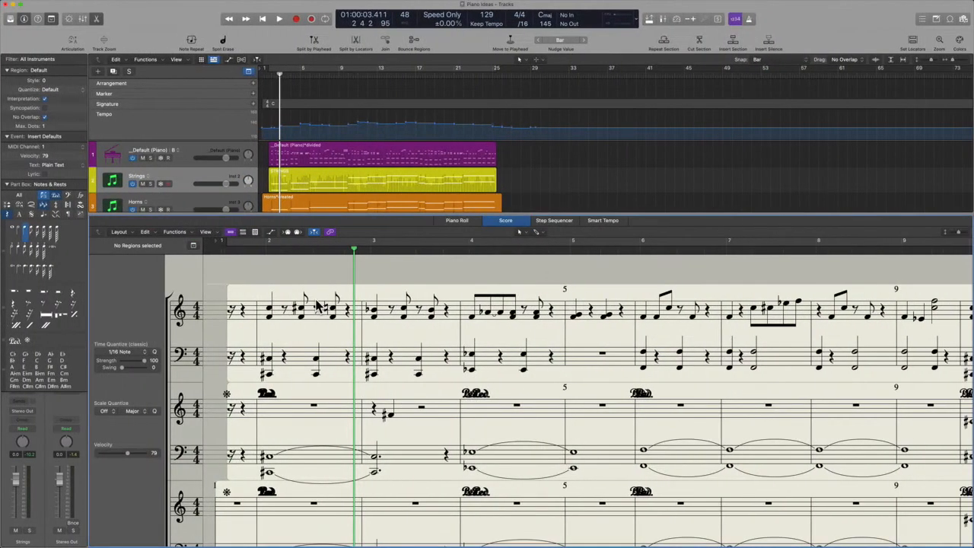
Select bar 3's flat note, drop a rest on the treble staff, and add a note in bar 2
{"action": "left_click", "coordinate": [374, 314]}
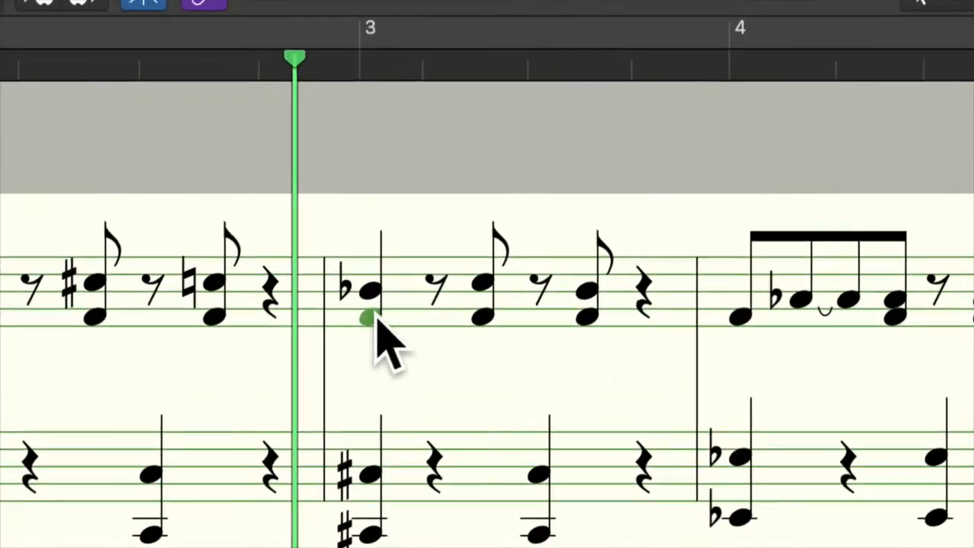
{"action": "mouse_move", "coordinate": [377, 317]}
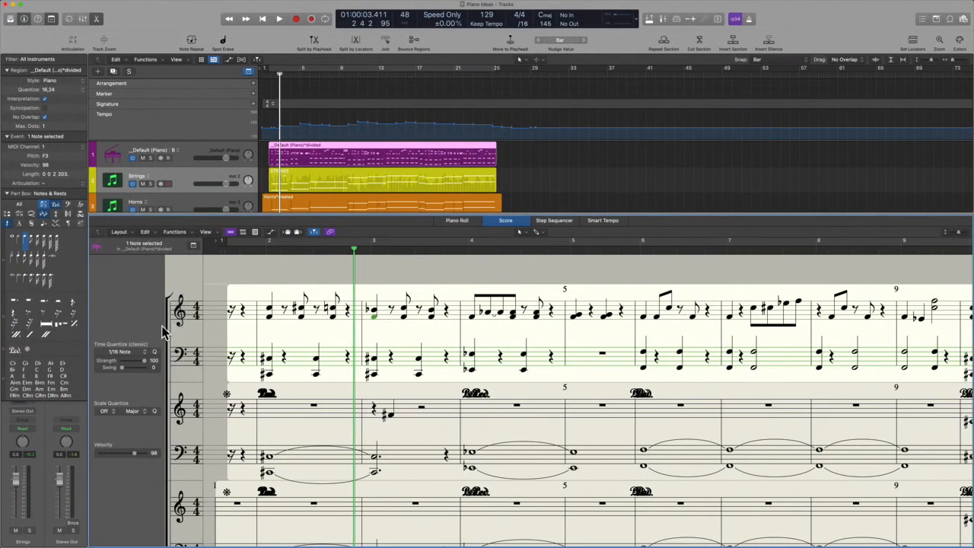
{"action": "left_click_drag", "start_coordinate": [59, 302], "coordinate": [408, 326]}
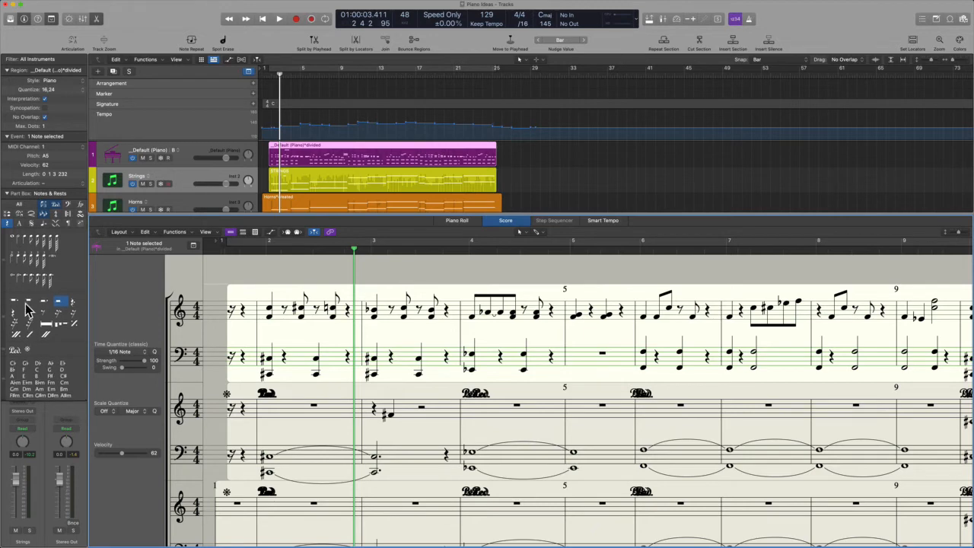
{"action": "left_click_drag", "start_coordinate": [27, 303], "coordinate": [315, 323]}
Undo both note insertions, then add a treble clef at bar 3 in all three regions and undo it
{"action": "key", "text": "super+z"}
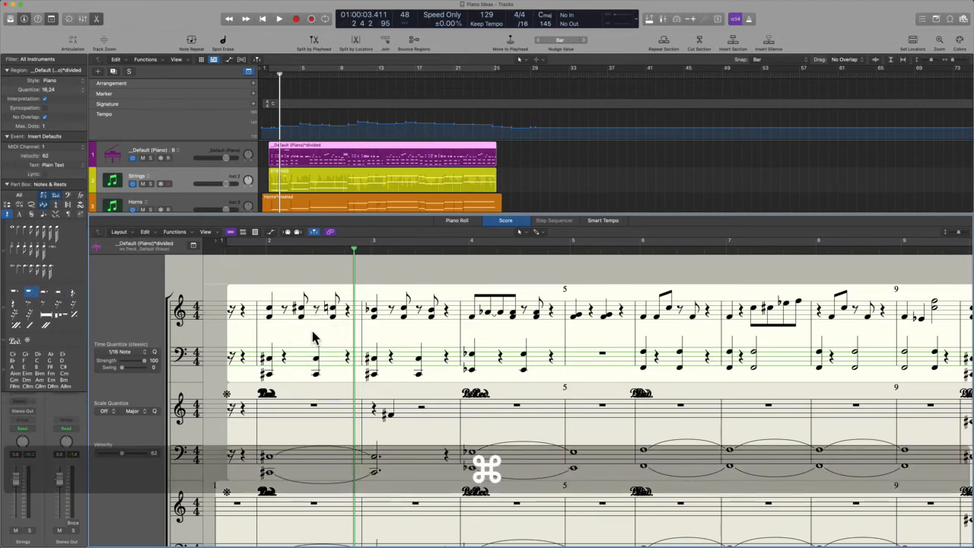
{"action": "key", "text": "super+z"}
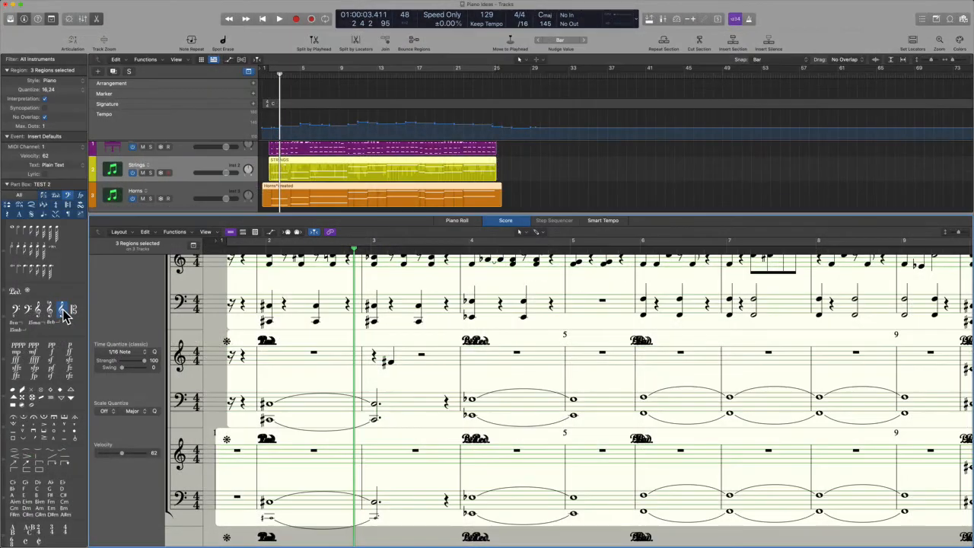
{"action": "key", "text": "shift"}
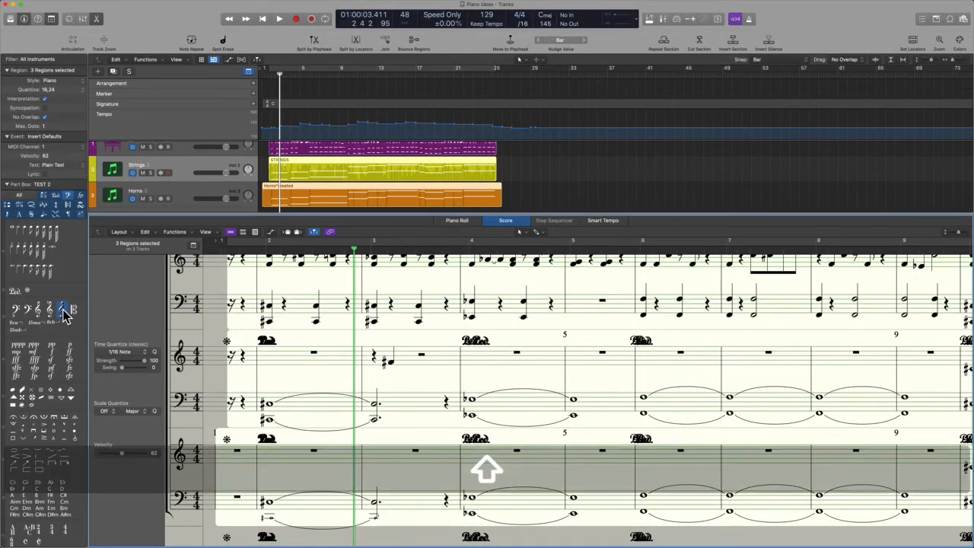
{"action": "left_click_drag", "start_coordinate": [64, 314], "coordinate": [373, 461]}
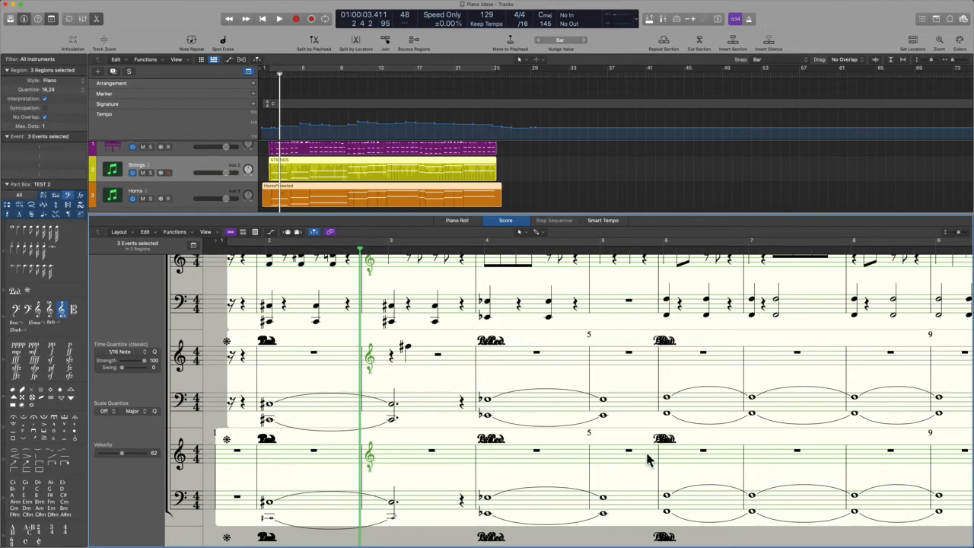
{"action": "key", "text": "super+z"}
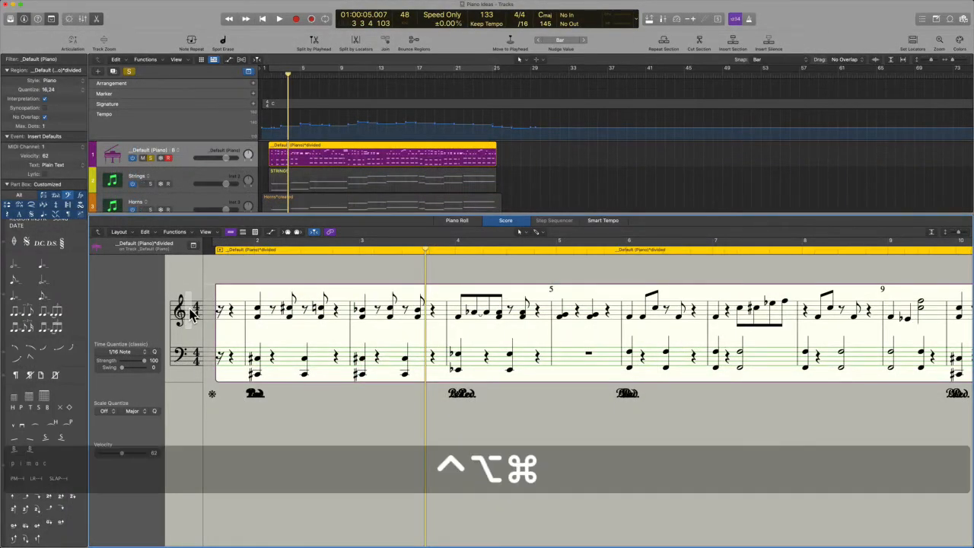
Change the key signature from C major to A major and play the score from the start
{"action": "key", "text": "ctrl+alt+super+m"}
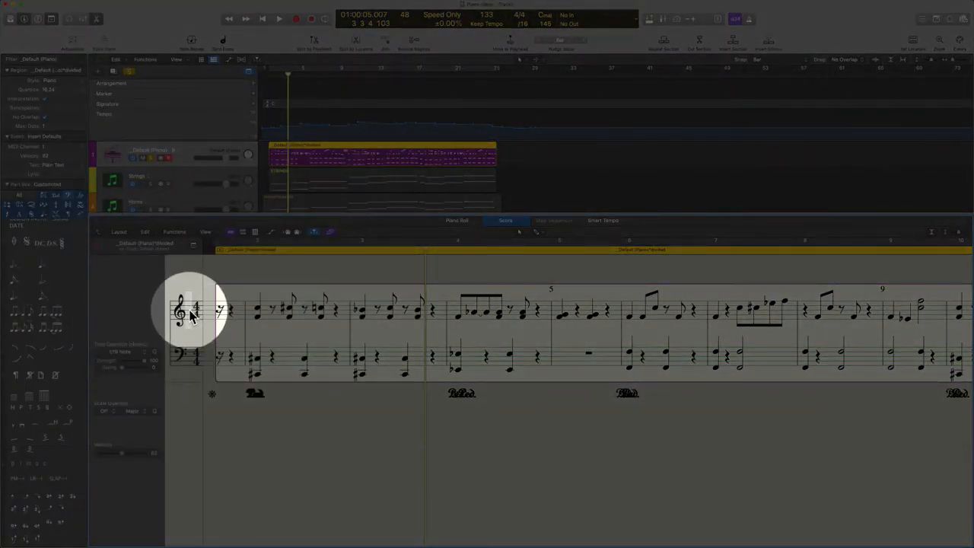
{"action": "key", "text": "ctrl+alt+super+m"}
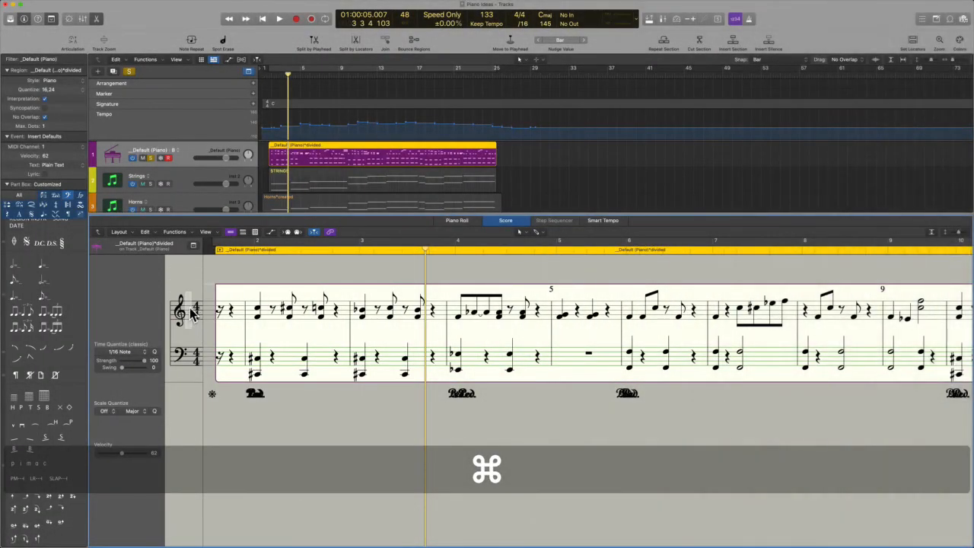
{"action": "double_click", "coordinate": [193, 311]}
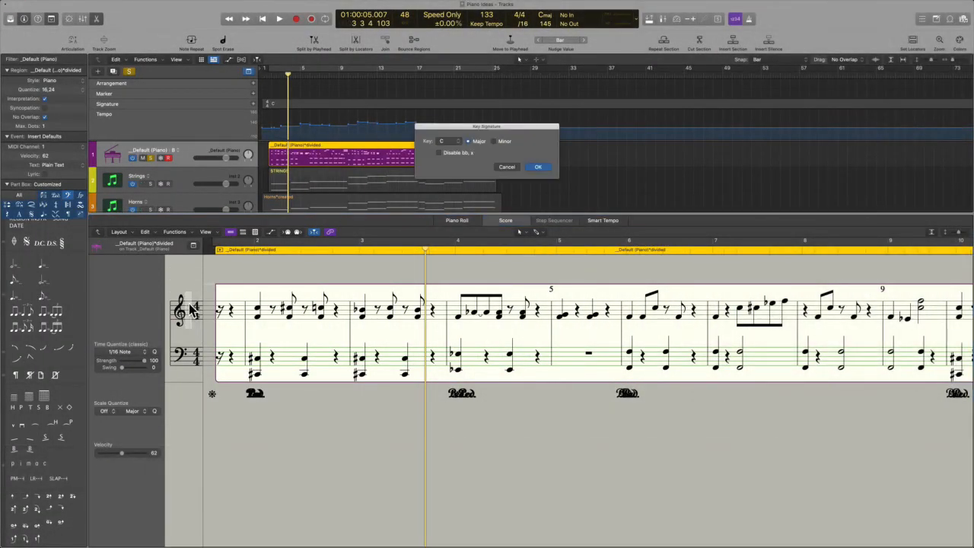
{"action": "left_click", "coordinate": [458, 142]}
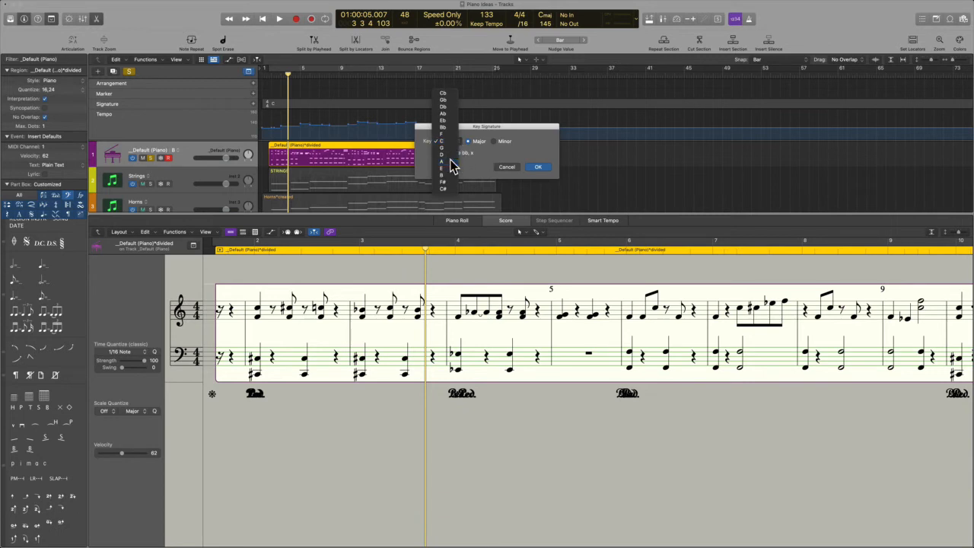
{"action": "left_click", "coordinate": [448, 161]}
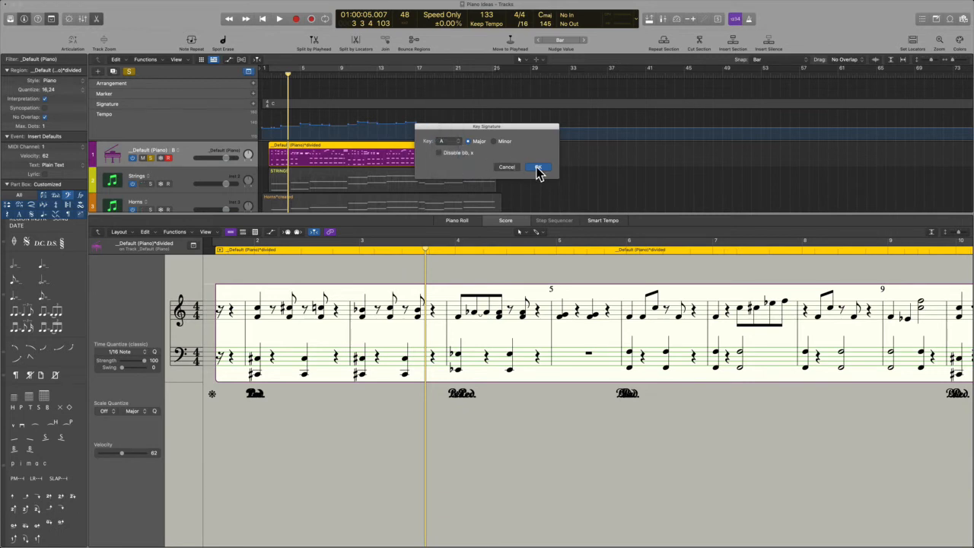
{"action": "left_click", "coordinate": [538, 167]}
{"action": "key", "text": "alt"}
{"action": "key", "text": "space"}
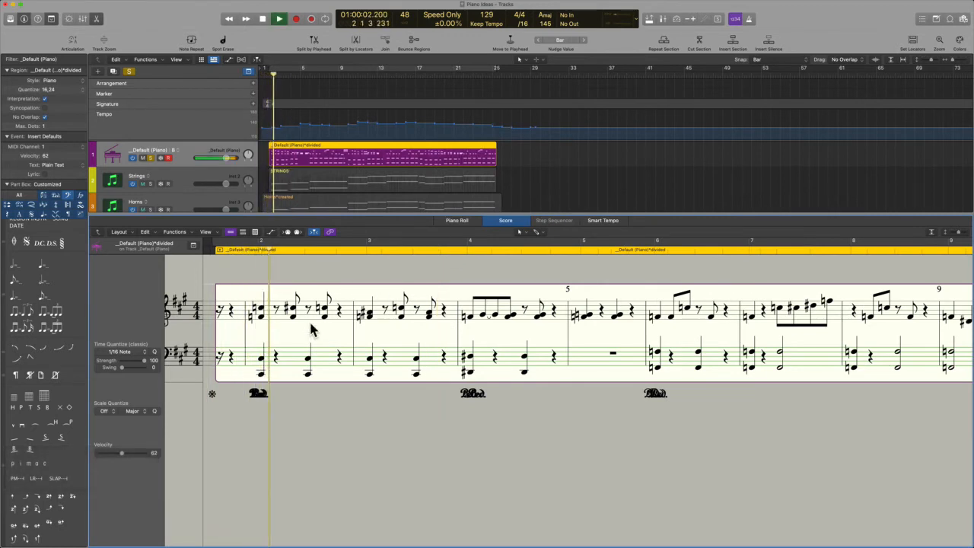
Stop playback, revert the key to C major, and replay from the score's start
{"action": "key", "text": "space"}
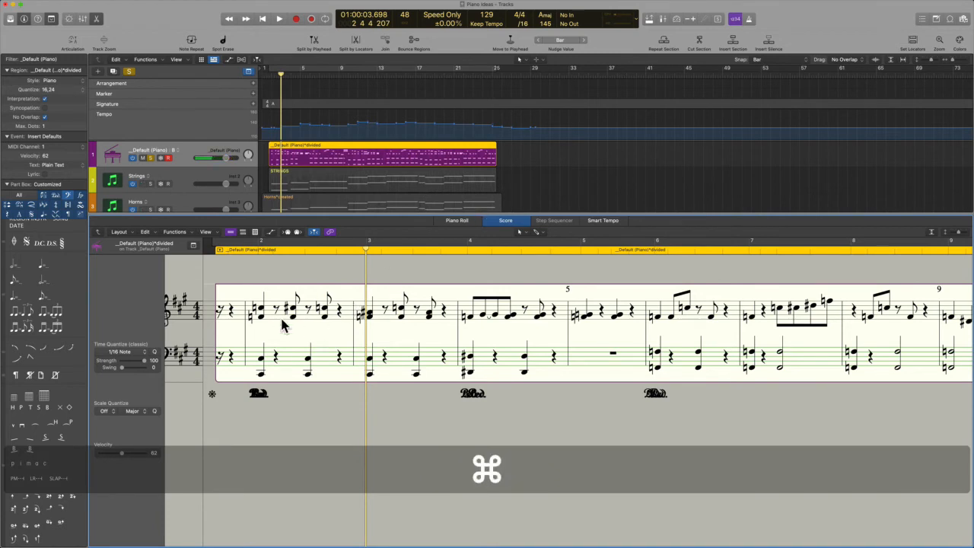
{"action": "key", "text": "super+z"}
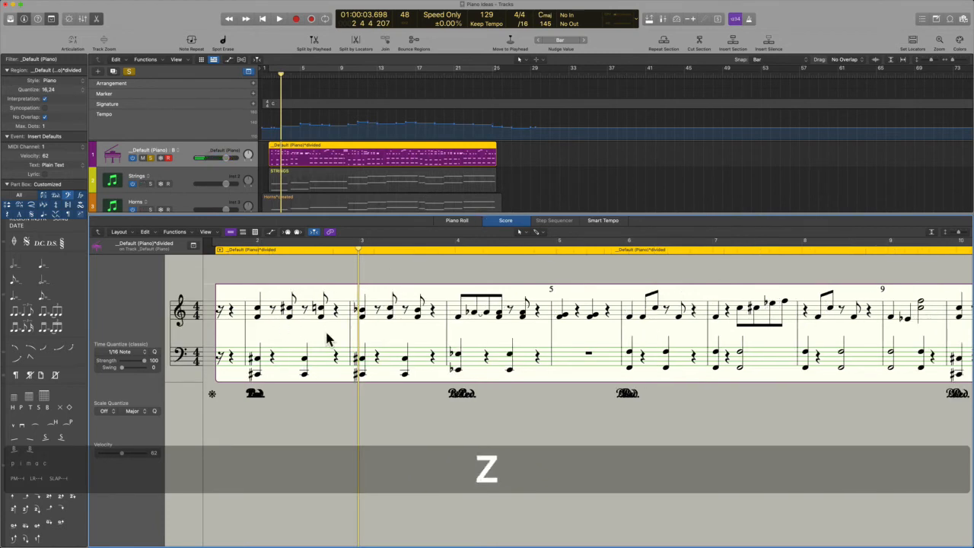
{"action": "left_click", "coordinate": [241, 251], "text": "alt"}
{"action": "key", "text": "space"}
{"action": "key", "text": "space"}
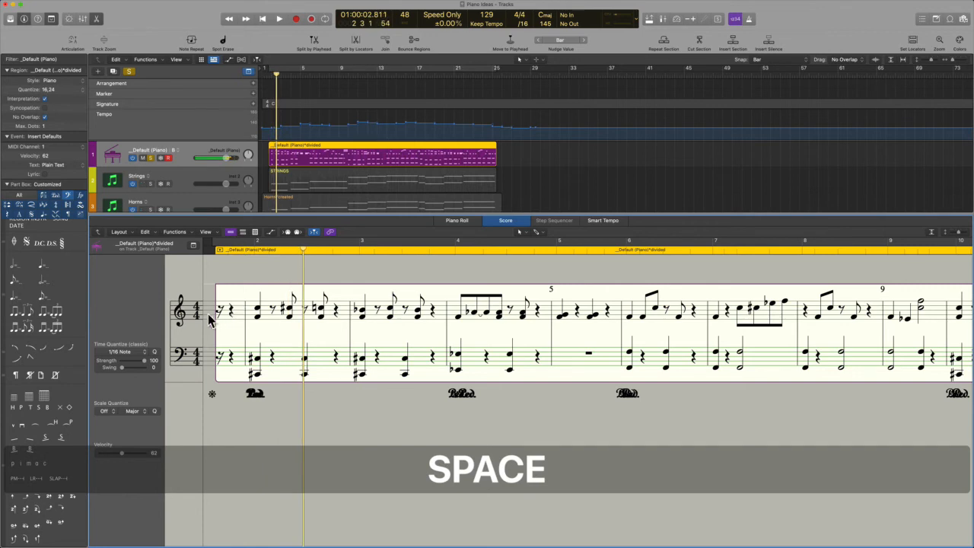
Change the time signature to 5/4, play it, then undo back to 4/4
{"action": "double_click", "coordinate": [195, 312]}
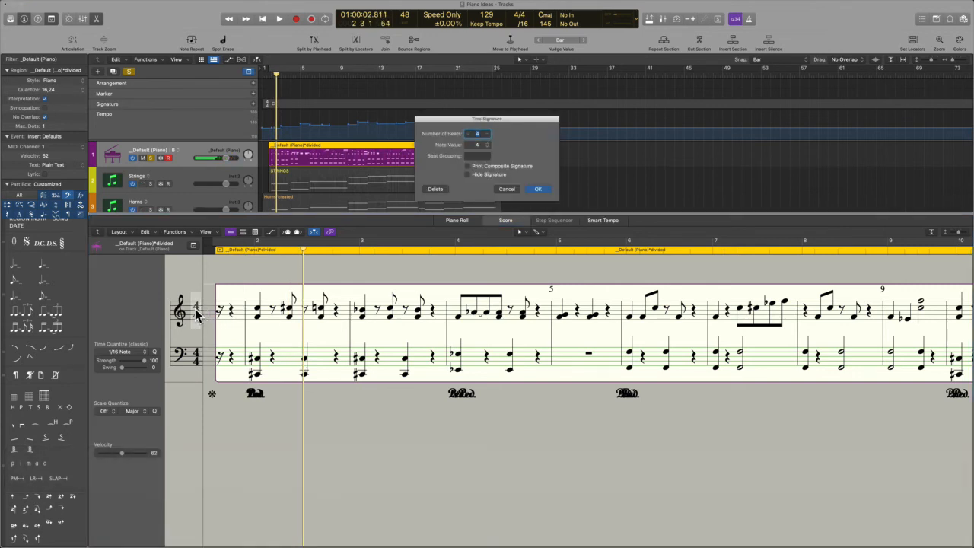
{"action": "left_click", "coordinate": [488, 134]}
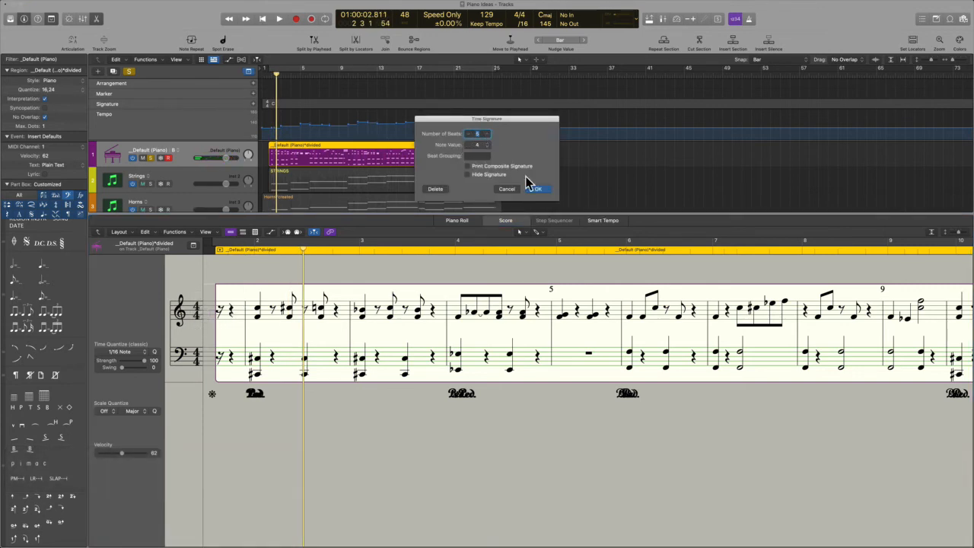
{"action": "left_click", "coordinate": [539, 190]}
{"action": "key", "text": "alt+space"}
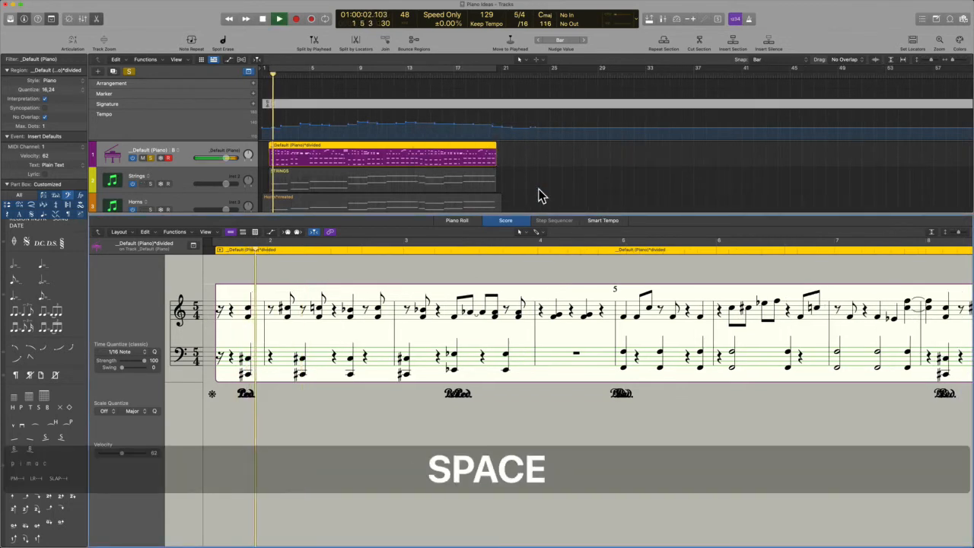
{"action": "key", "text": "space"}
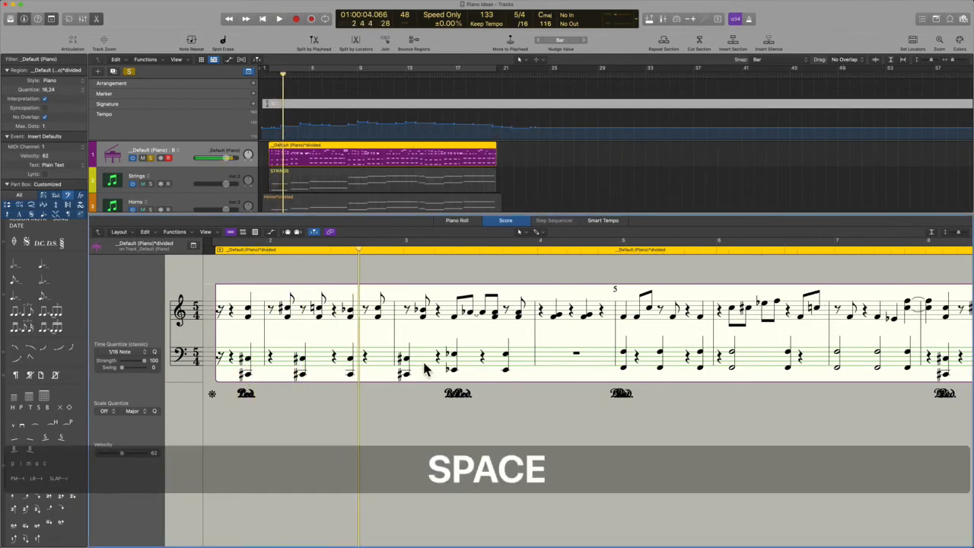
{"action": "key", "text": "super+z"}
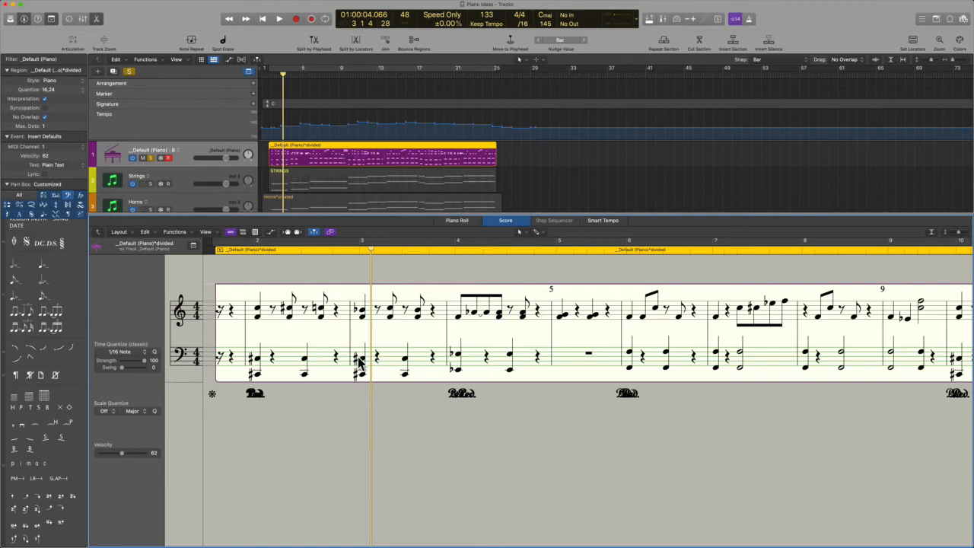
Open and close the staff style list unchanged, then cancel the Key Signature dialog
{"action": "left_click", "coordinate": [180, 312]}
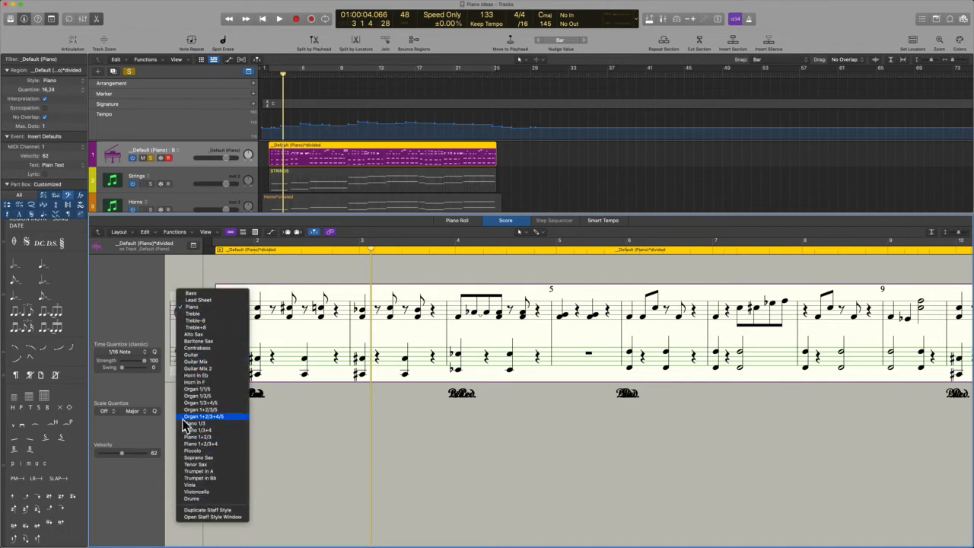
{"action": "left_click", "coordinate": [139, 299]}
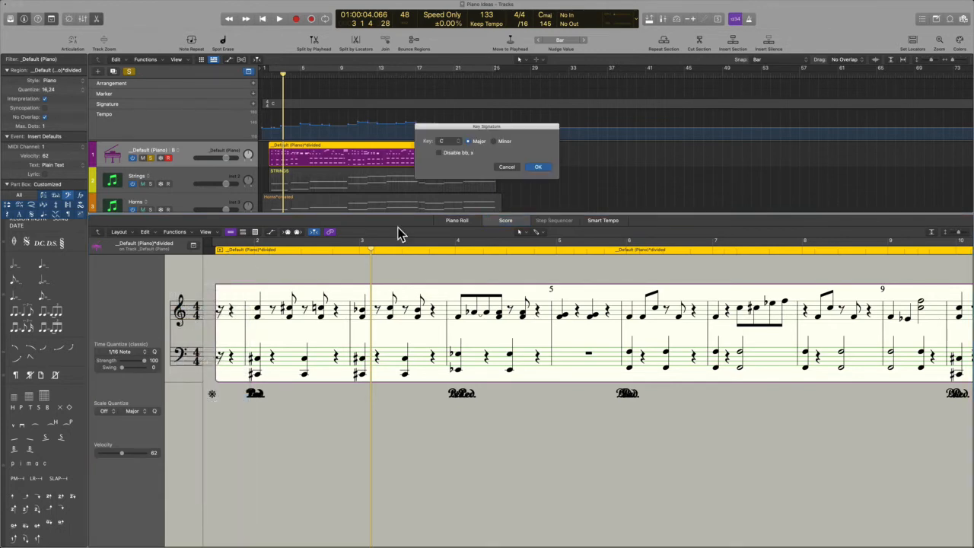
{"action": "left_click", "coordinate": [512, 167]}
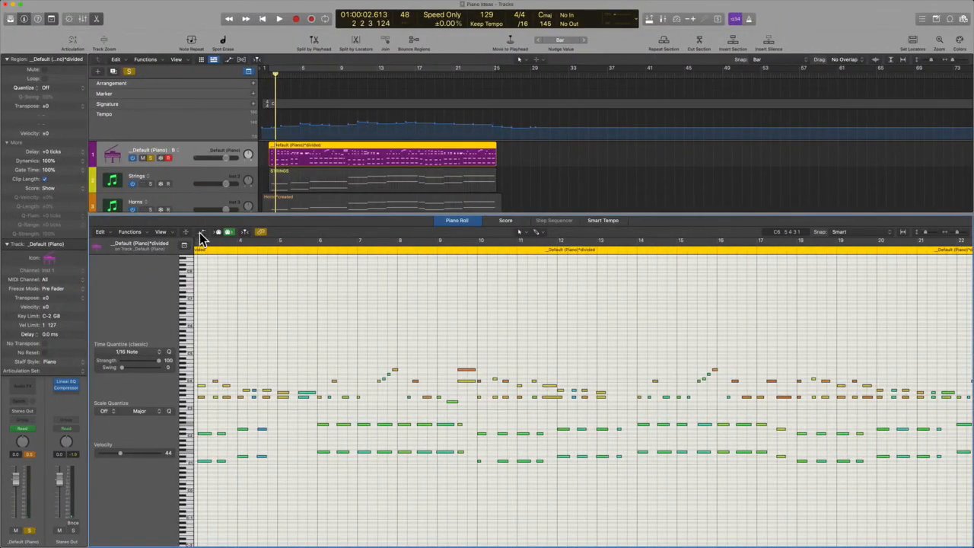
Open and close the piano roll's View options menu without changes
{"action": "left_click", "coordinate": [162, 232]}
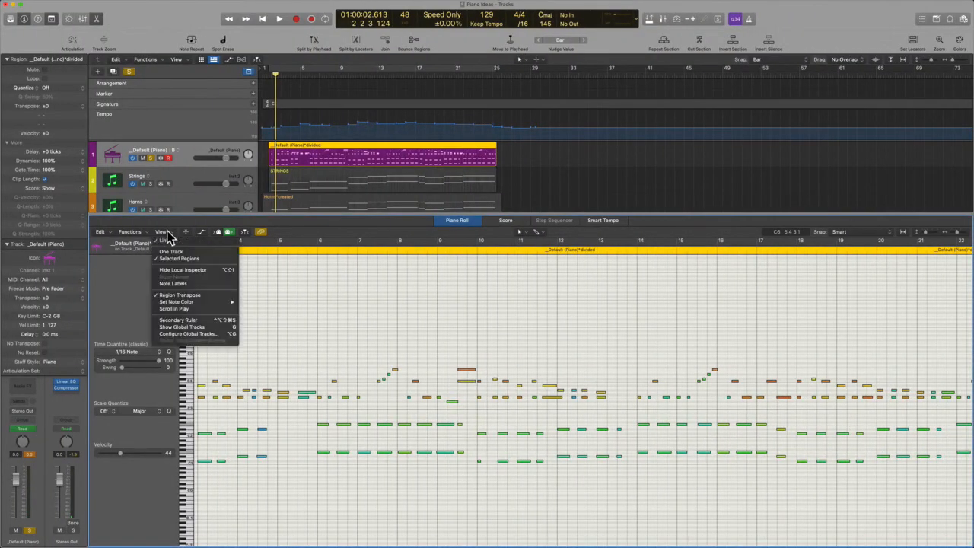
{"action": "left_click", "coordinate": [161, 233]}
{"action": "left_click", "coordinate": [162, 232]}
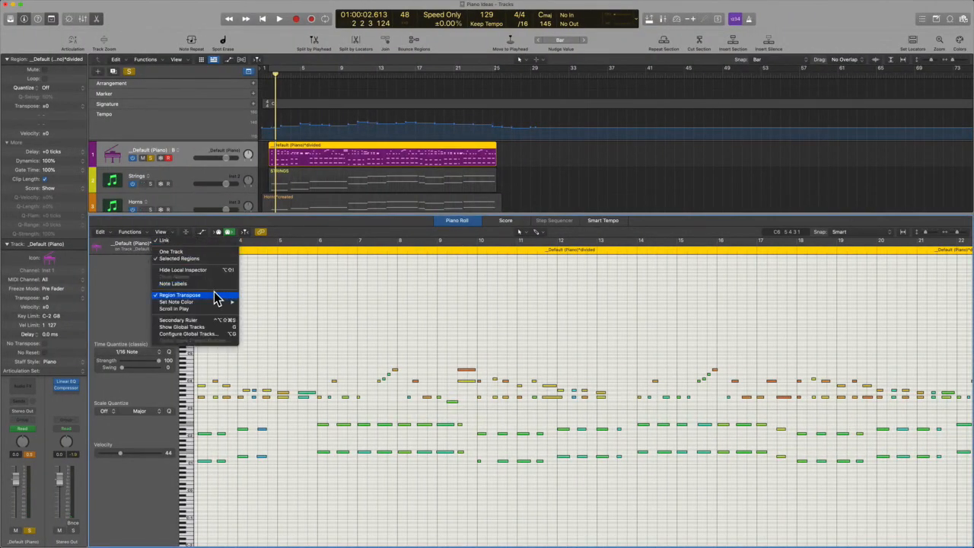
{"action": "left_click", "coordinate": [280, 268]}
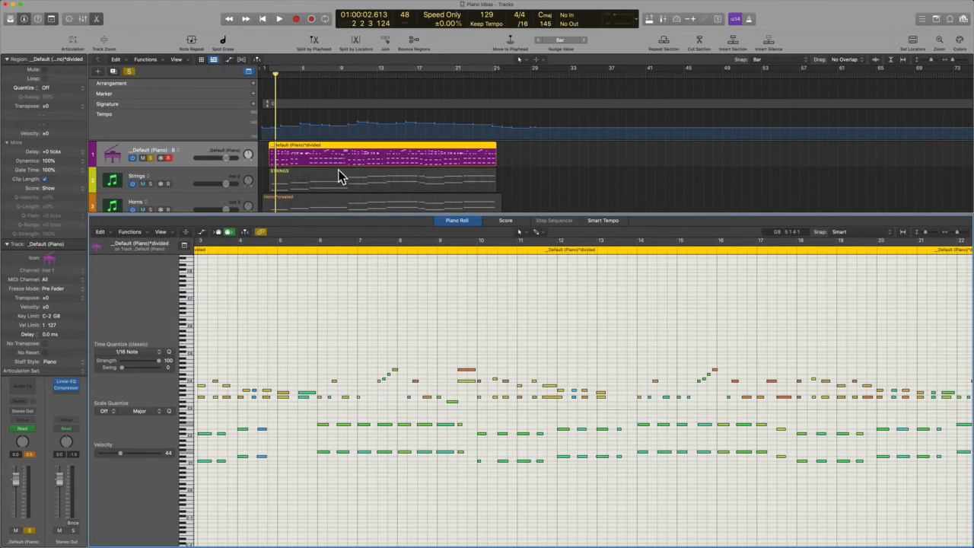
Switch the lower editor back to the score and set View Mode to Wrapped View
{"action": "left_click", "coordinate": [509, 221]}
{"action": "left_click", "coordinate": [203, 233]}
{"action": "mouse_move", "coordinate": [237, 262]}
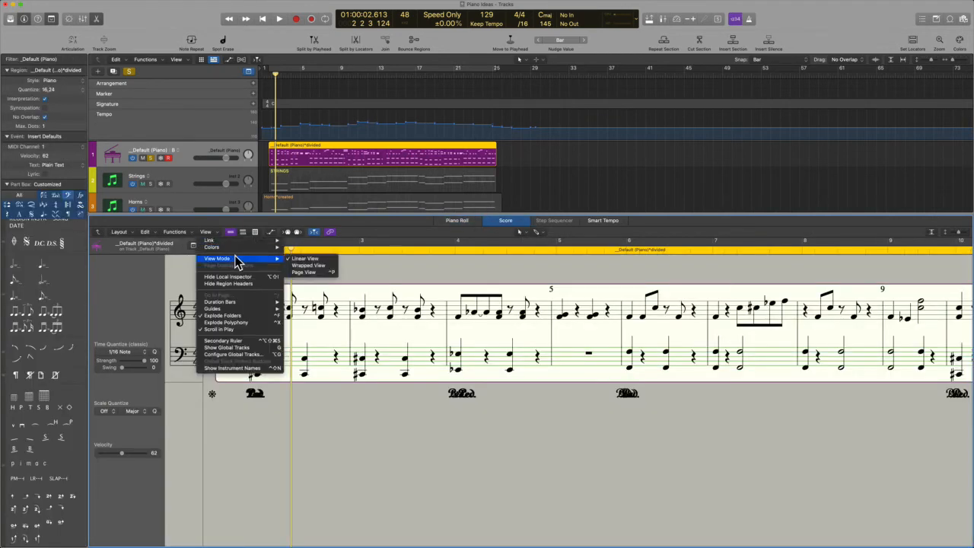
{"action": "left_click", "coordinate": [316, 266]}
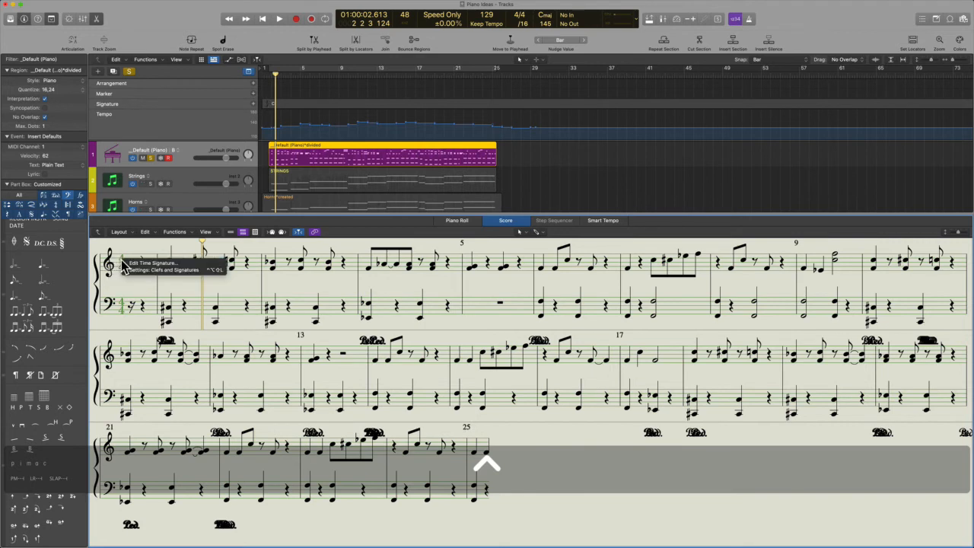
Bring up and dismiss the treble clef's shortcut menu twice without changes
{"action": "left_click", "coordinate": [111, 265], "text": "ctrl"}
{"action": "left_click", "coordinate": [108, 264], "text": "ctrl"}
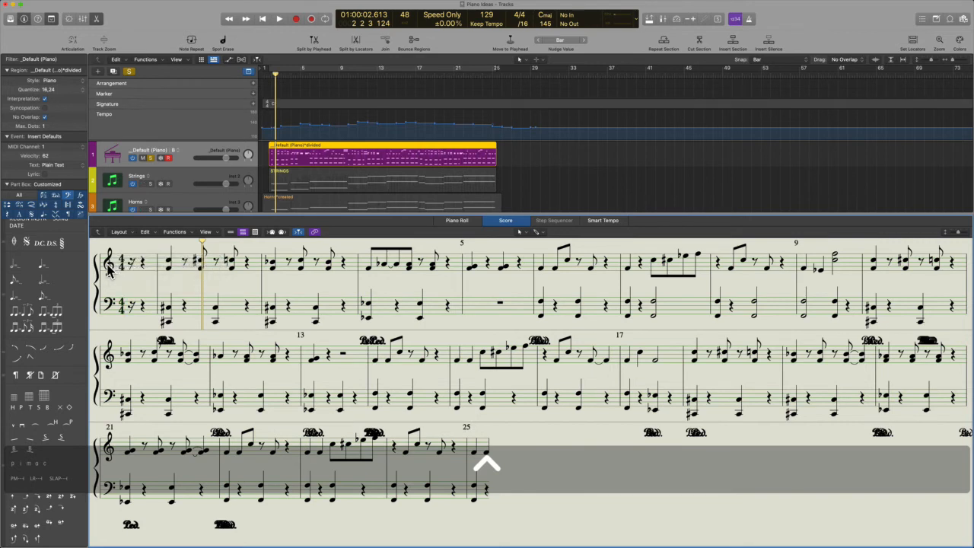
{"action": "left_click", "coordinate": [108, 264], "text": "ctrl"}
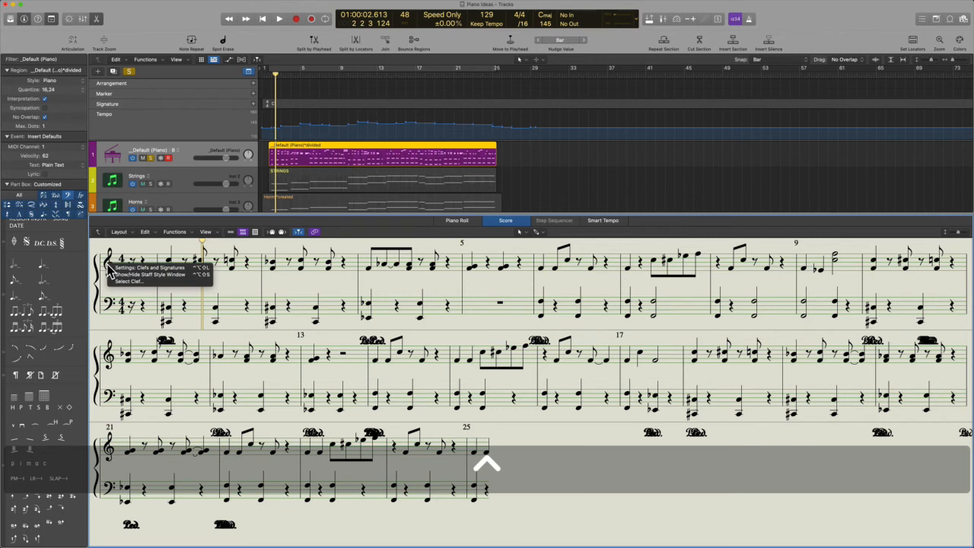
{"action": "left_click", "coordinate": [121, 255], "text": "ctrl"}
Cancel the Edit Time Signature dialog, then open Clefs & Signatures settings from the clef's menu
{"action": "left_click", "coordinate": [123, 257], "text": "ctrl"}
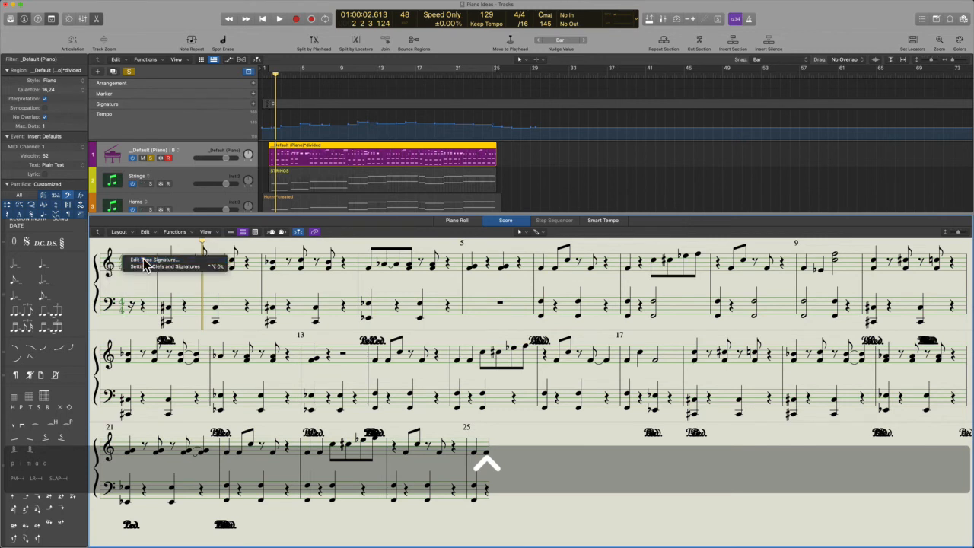
{"action": "left_click", "coordinate": [143, 261], "text": "ctrl"}
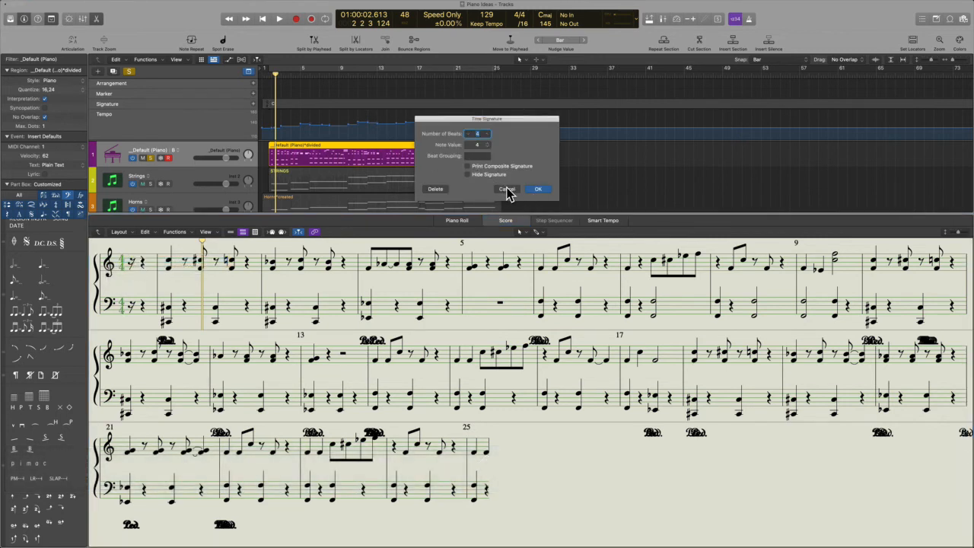
{"action": "left_click", "coordinate": [508, 192]}
{"action": "left_click", "coordinate": [109, 272], "text": "ctrl"}
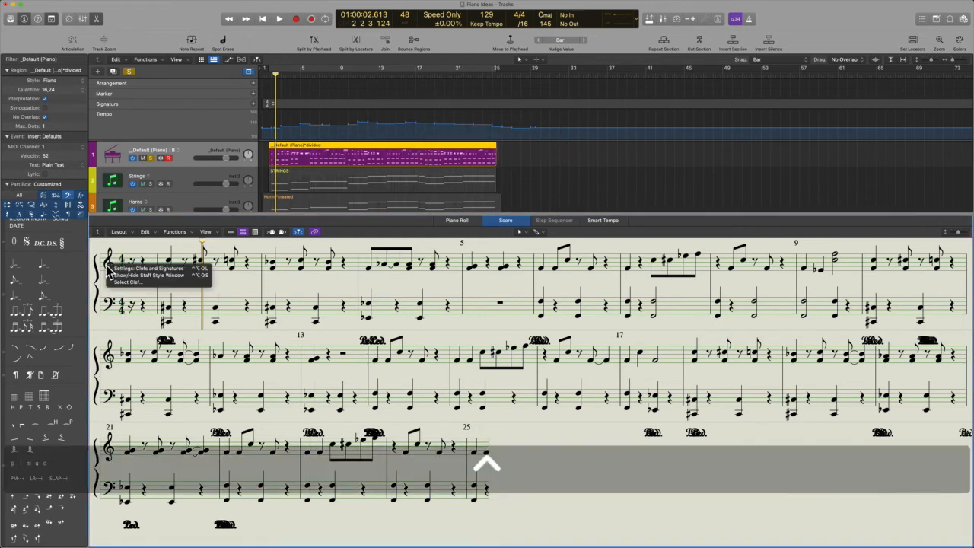
{"action": "left_click", "coordinate": [185, 270]}
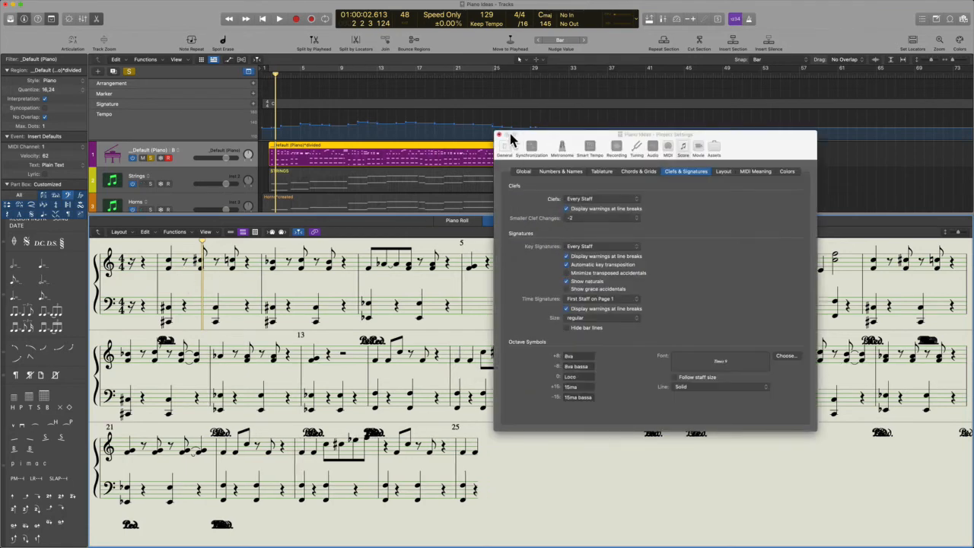
Close the project settings and open the score's key signature for editing
{"action": "left_click", "coordinate": [500, 135]}
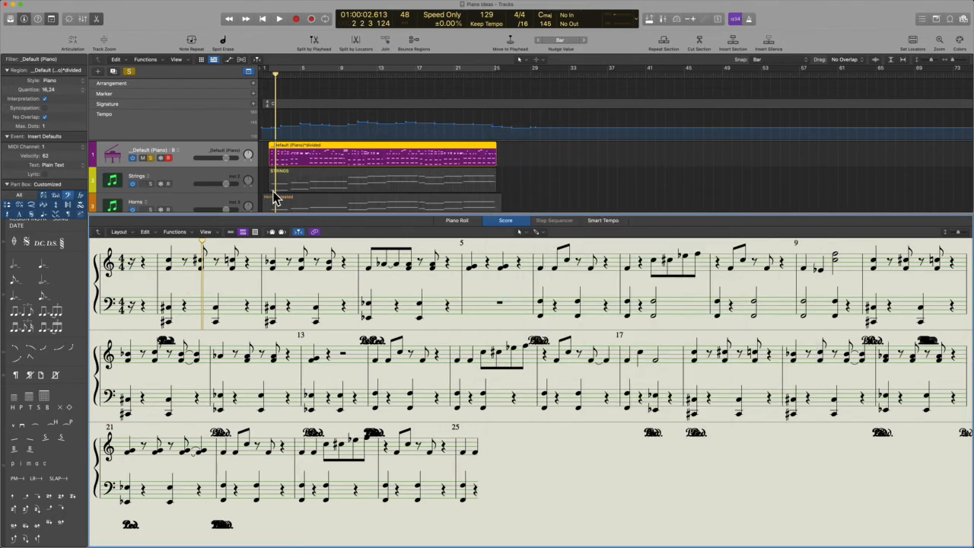
{"action": "left_click", "coordinate": [131, 263], "text": "ctrl"}
{"action": "left_click", "coordinate": [118, 263]}
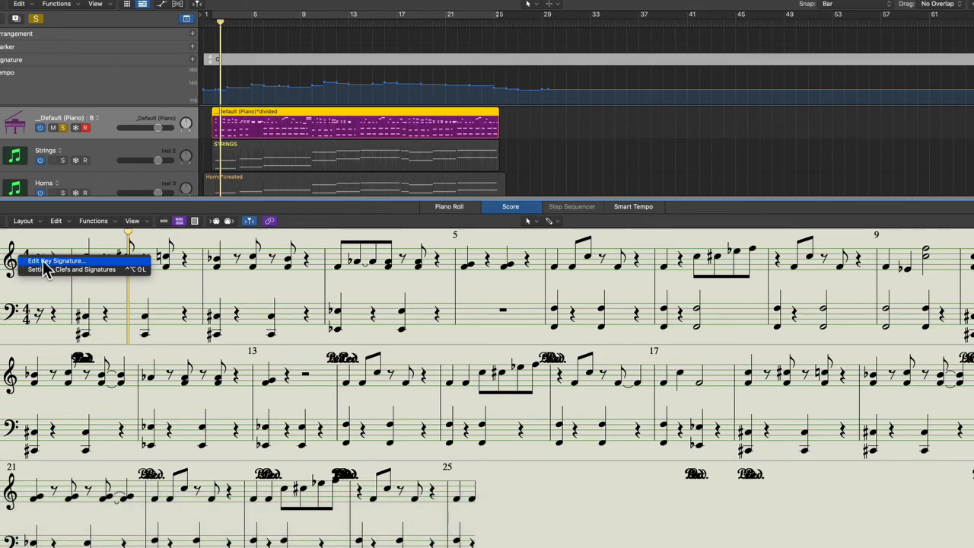
{"action": "left_click", "coordinate": [34, 261]}
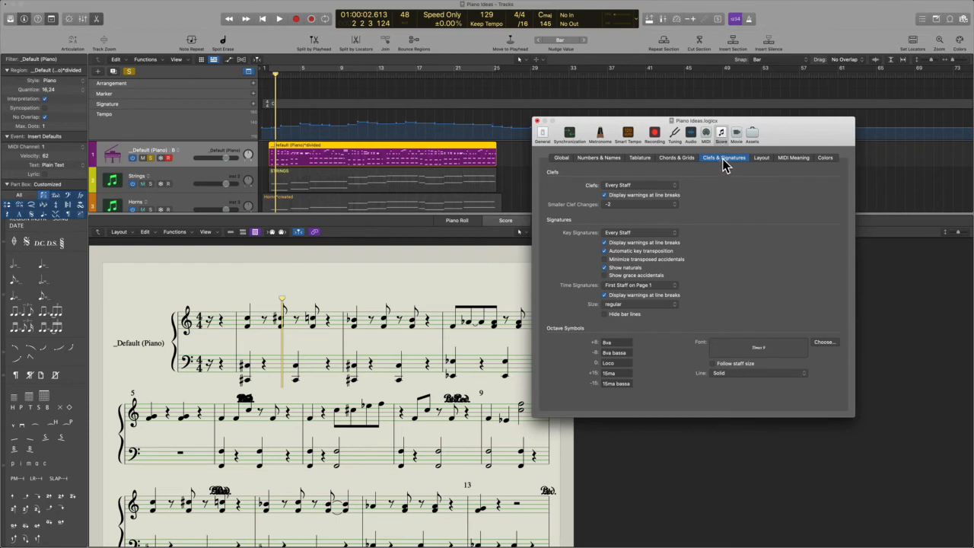
Open and dismiss the score's Layout menu, then switch to the Space with the PDF guide
{"action": "left_click", "coordinate": [121, 232]}
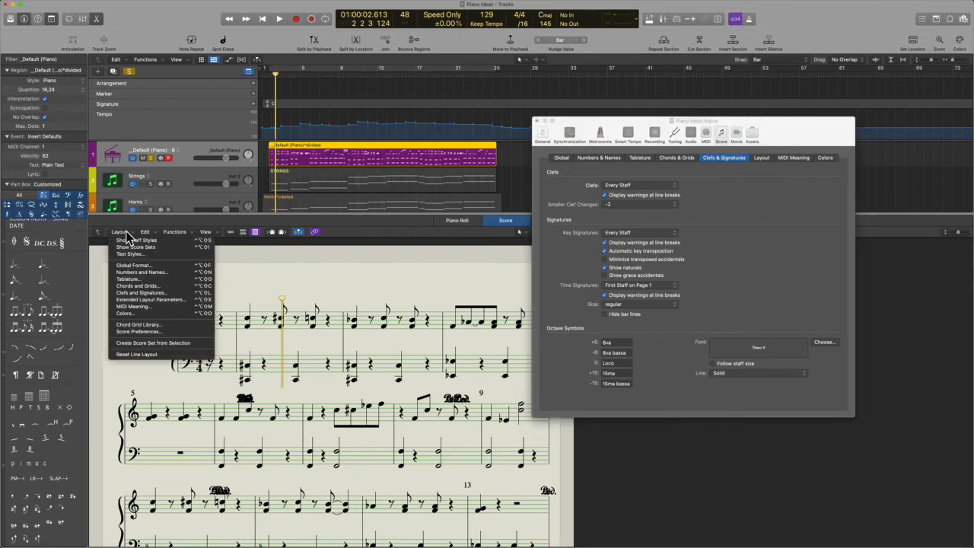
{"action": "left_click", "coordinate": [323, 273]}
{"action": "key", "text": "ctrl+Left"}
Highlight the guide's sentences on default clef signs and on adding clef changes
{"action": "scroll", "coordinate": [457, 153], "scroll_direction": "up", "scroll_amount": 6}
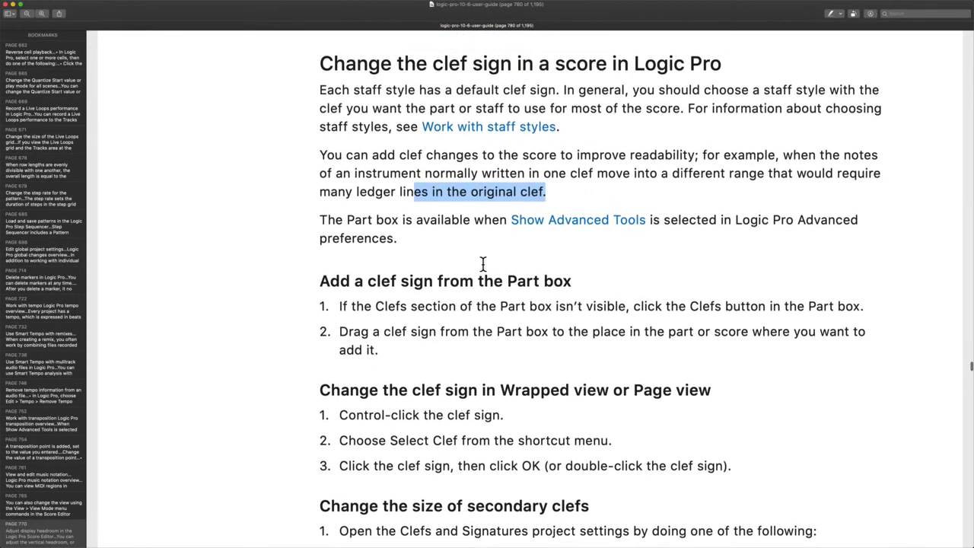
{"action": "scroll", "coordinate": [398, 156], "scroll_direction": "down", "scroll_amount": 1}
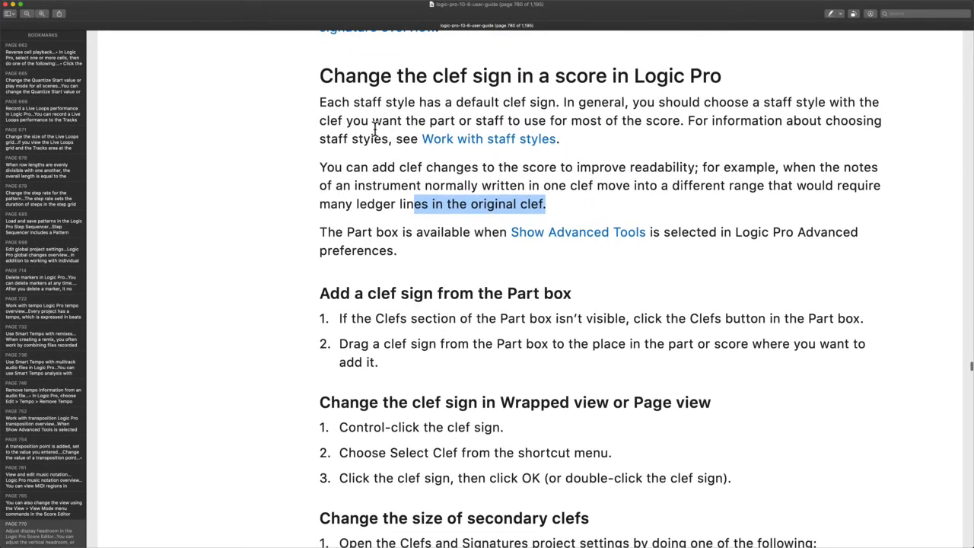
{"action": "left_click_drag", "start_coordinate": [353, 105], "coordinate": [560, 107]}
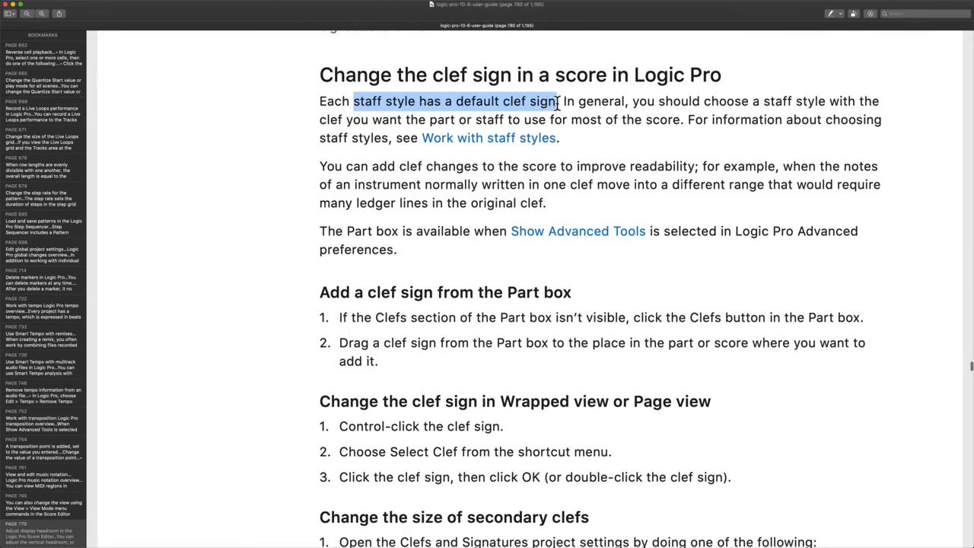
{"action": "scroll", "coordinate": [558, 103], "scroll_direction": "down", "scroll_amount": 1}
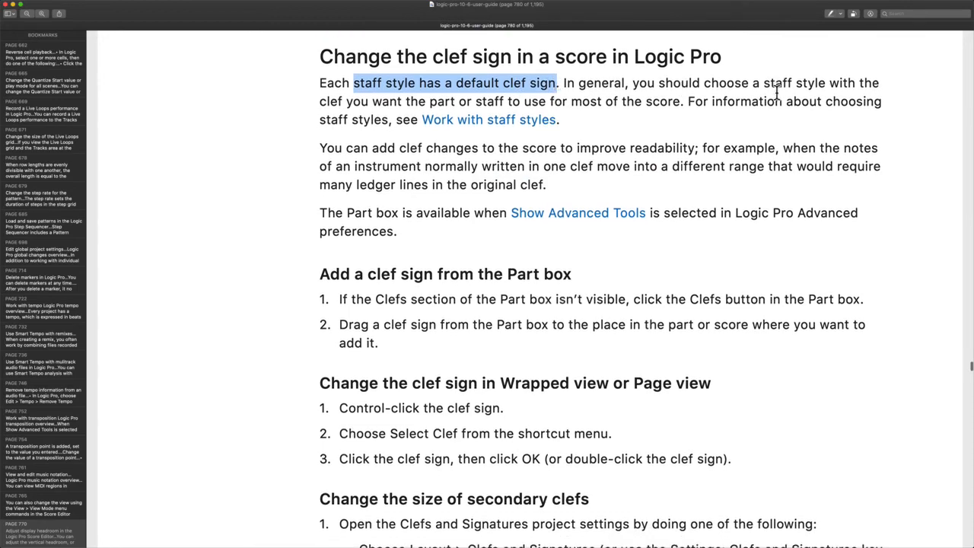
{"action": "scroll", "coordinate": [822, 91], "scroll_direction": "down", "scroll_amount": 3}
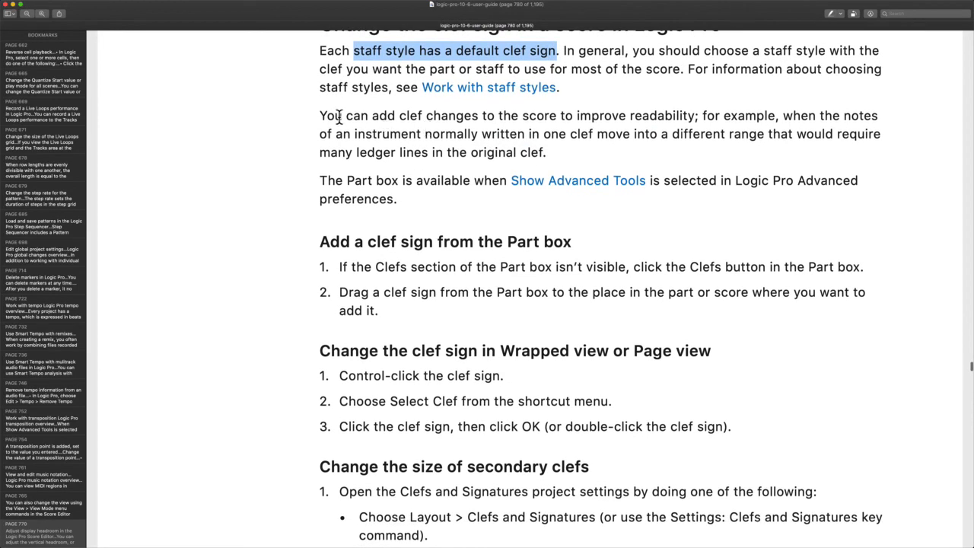
{"action": "left_click_drag", "start_coordinate": [340, 116], "coordinate": [698, 118]}
{"action": "scroll", "coordinate": [699, 118], "scroll_direction": "down", "scroll_amount": 1}
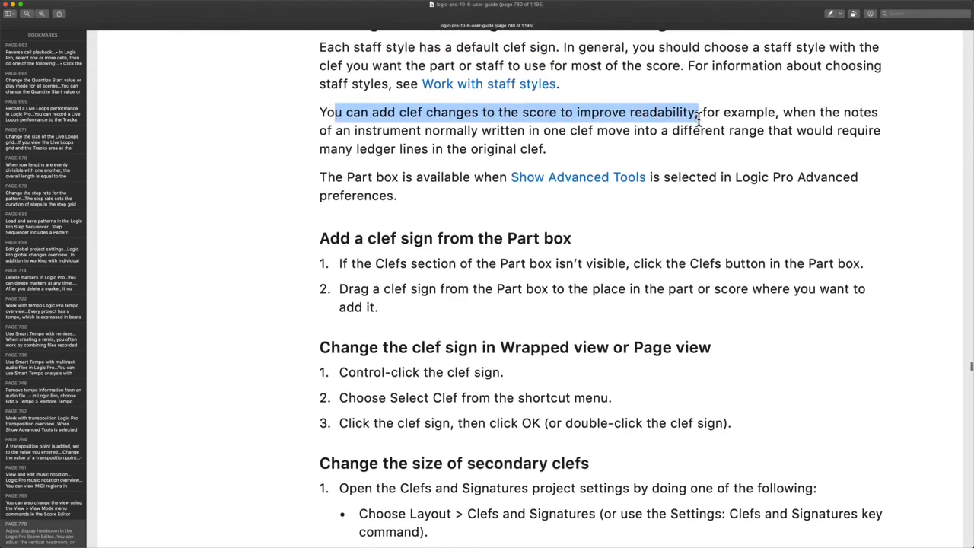
{"action": "left_click_drag", "start_coordinate": [344, 130], "coordinate": [630, 136]}
Scroll further and highlight the heading on adding a clef from the Part box
{"action": "scroll", "coordinate": [629, 134], "scroll_direction": "down", "scroll_amount": 2}
{"action": "scroll", "coordinate": [773, 113], "scroll_direction": "down", "scroll_amount": 1}
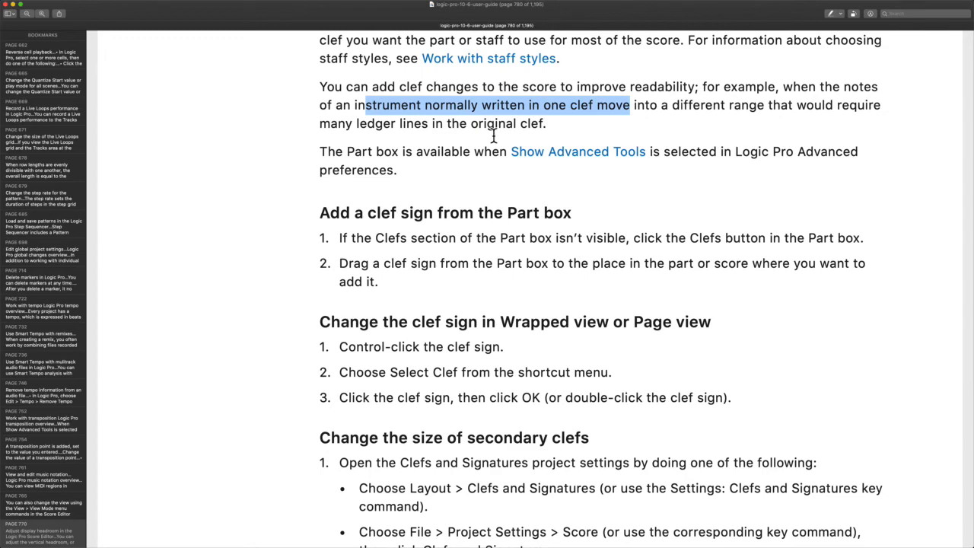
{"action": "scroll", "coordinate": [493, 135], "scroll_direction": "down", "scroll_amount": 3}
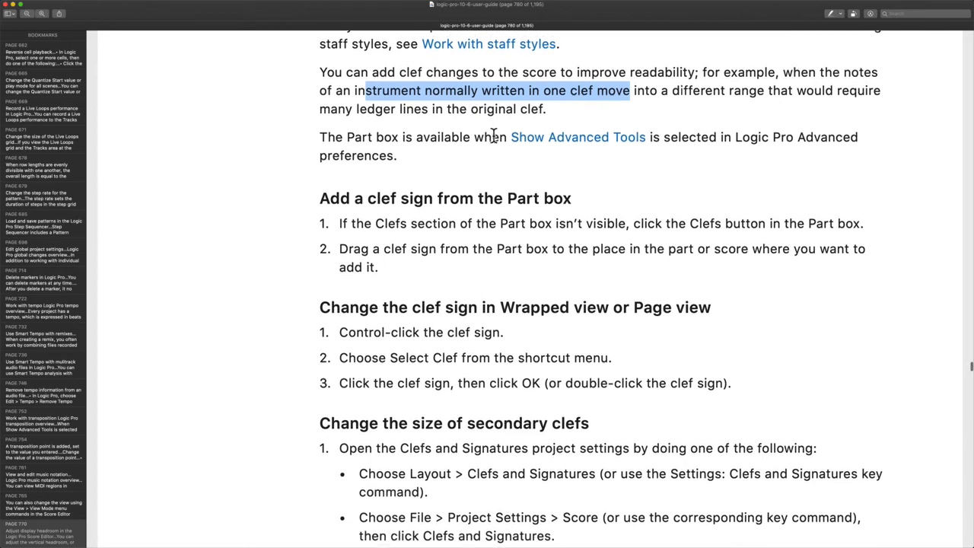
{"action": "scroll", "coordinate": [409, 152], "scroll_direction": "down", "scroll_amount": 5}
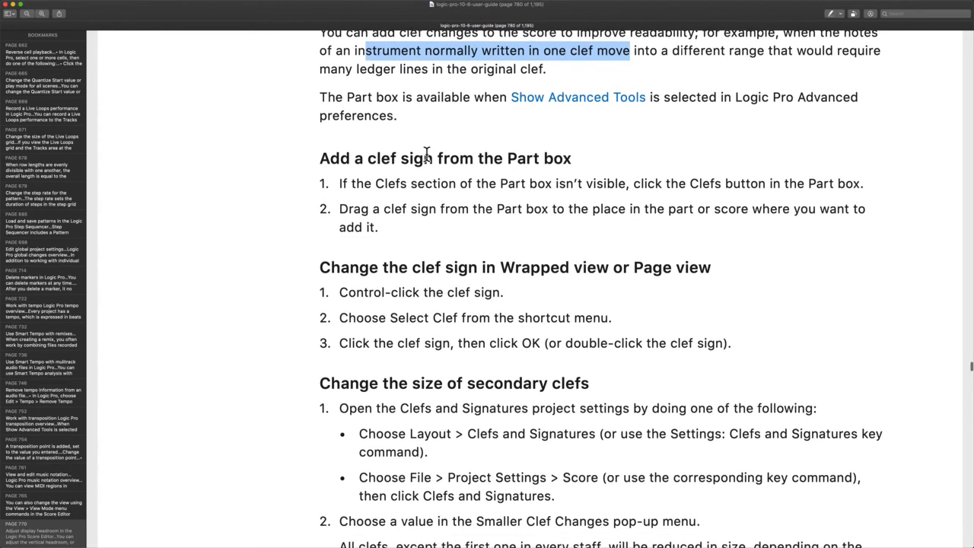
{"action": "scroll", "coordinate": [410, 152], "scroll_direction": "down", "scroll_amount": 2}
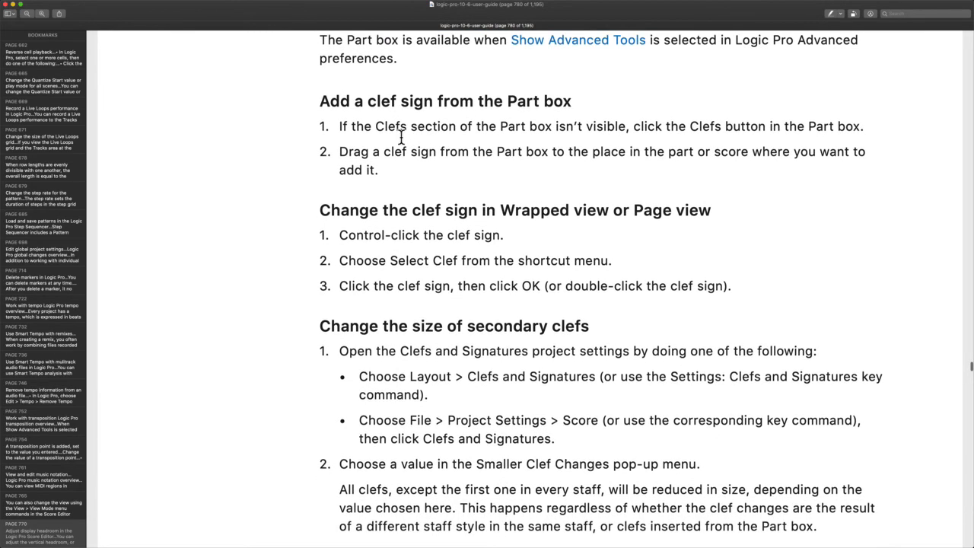
{"action": "left_click_drag", "start_coordinate": [320, 105], "coordinate": [625, 103]}
{"action": "scroll", "coordinate": [625, 102], "scroll_direction": "down", "scroll_amount": 2}
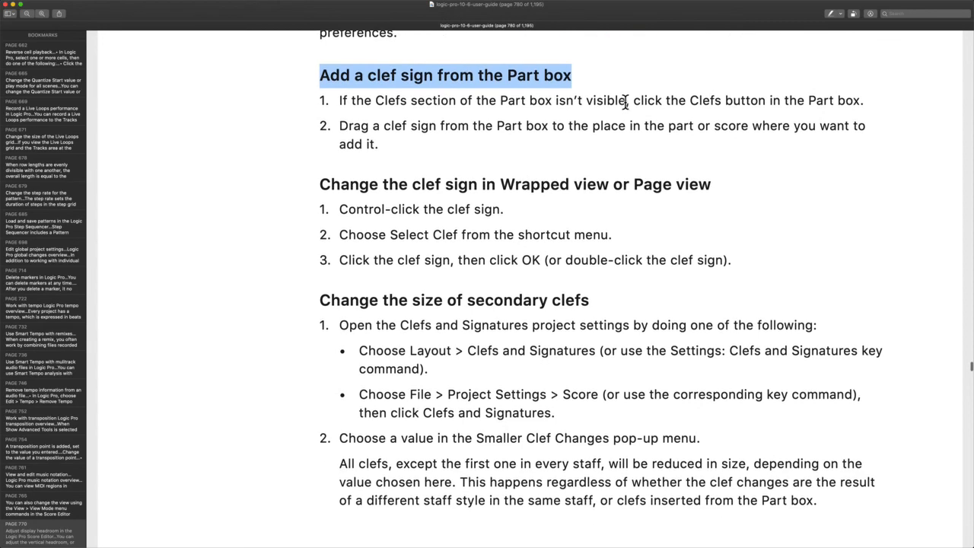
{"action": "scroll", "coordinate": [625, 102], "scroll_direction": "down", "scroll_amount": 1}
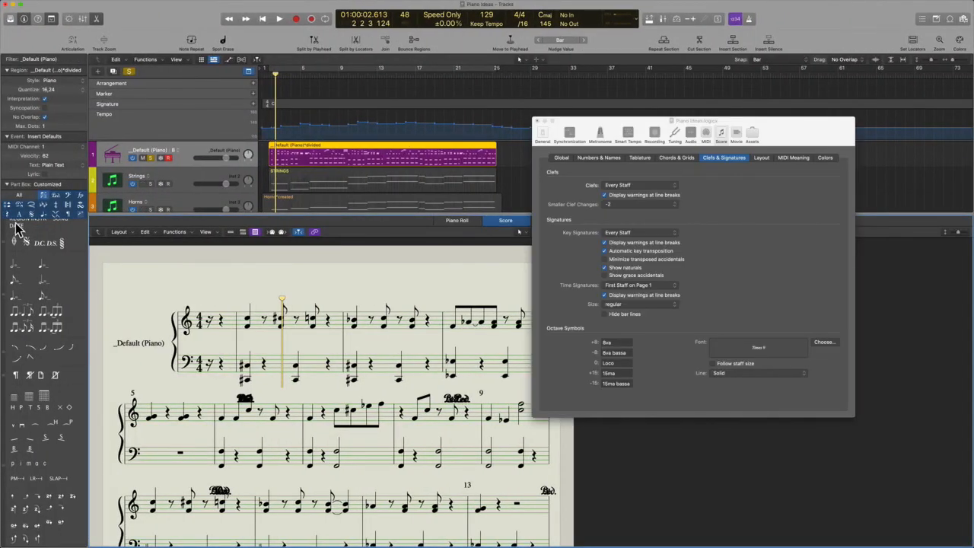
Show all Part Box symbol groups and place a bass clef on the upper piano staff
{"action": "scroll", "coordinate": [36, 349], "scroll_direction": "up", "scroll_amount": 10}
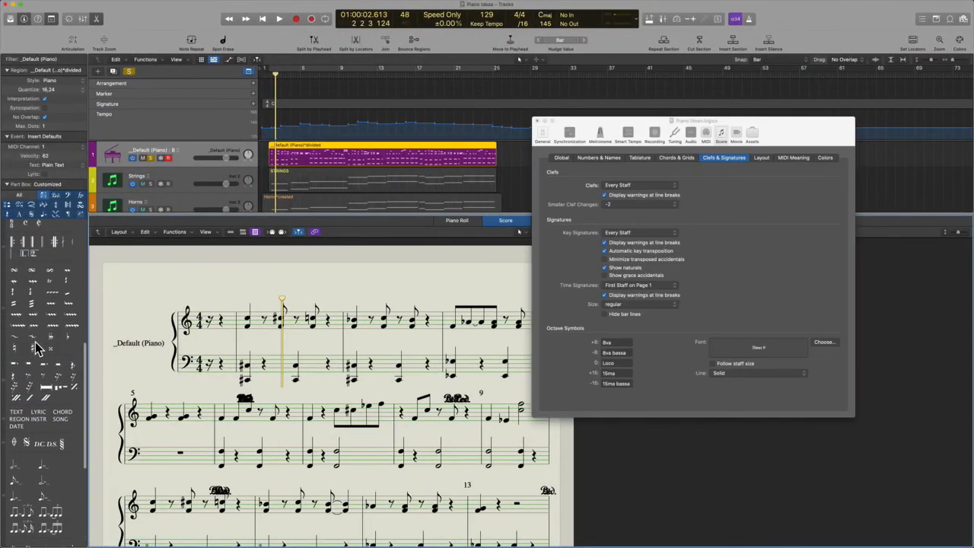
{"action": "scroll", "coordinate": [36, 342], "scroll_direction": "up", "scroll_amount": 2}
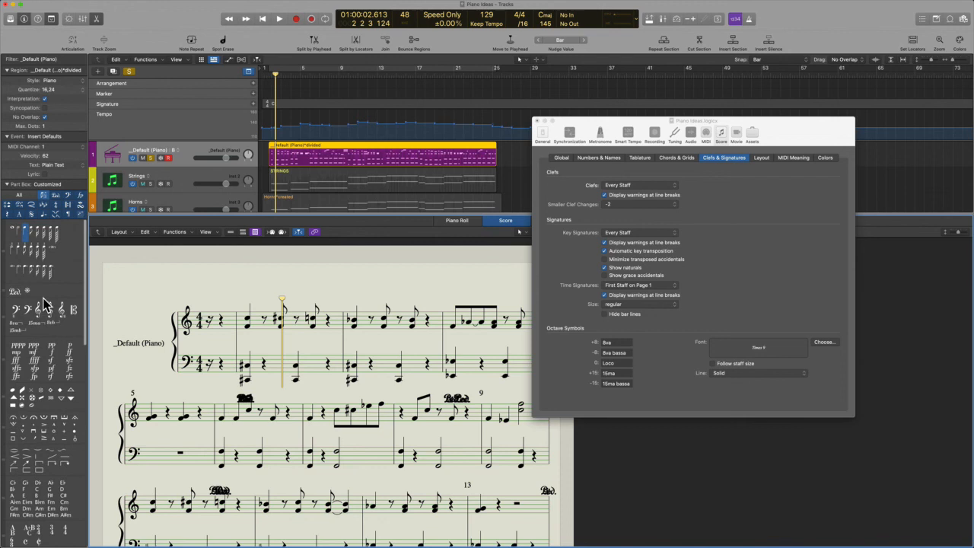
{"action": "left_click", "coordinate": [26, 195]}
{"action": "left_click", "coordinate": [21, 197]}
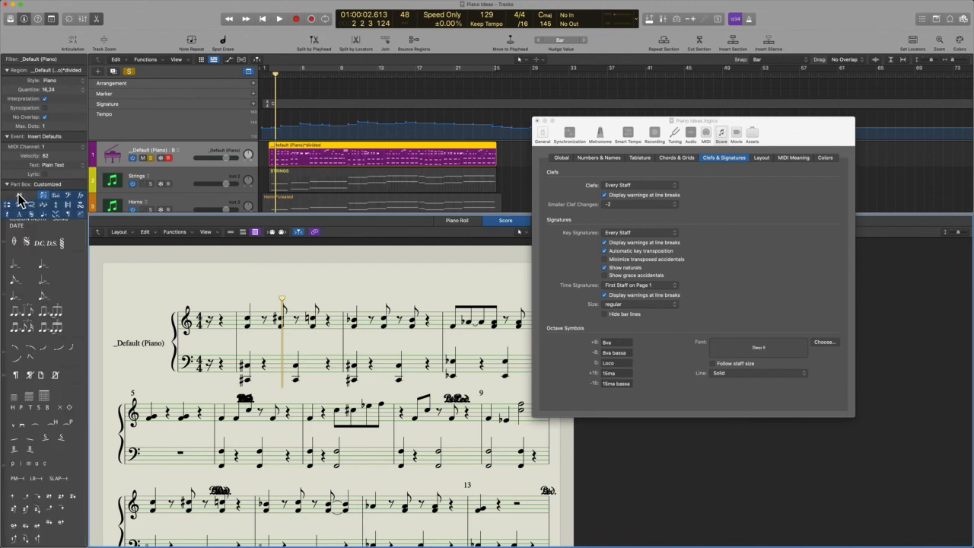
{"action": "scroll", "coordinate": [31, 316], "scroll_direction": "up", "scroll_amount": 10}
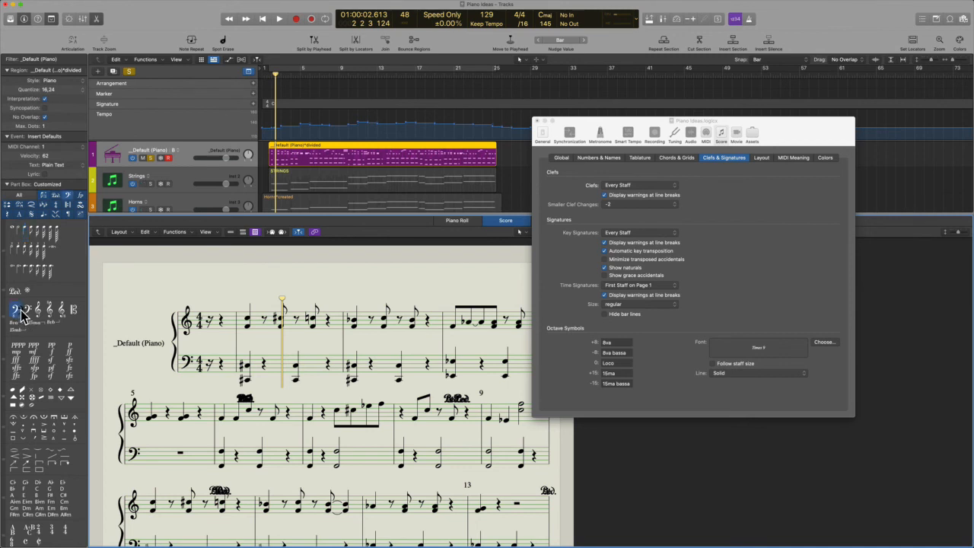
{"action": "left_click_drag", "start_coordinate": [161, 320], "coordinate": [189, 330]}
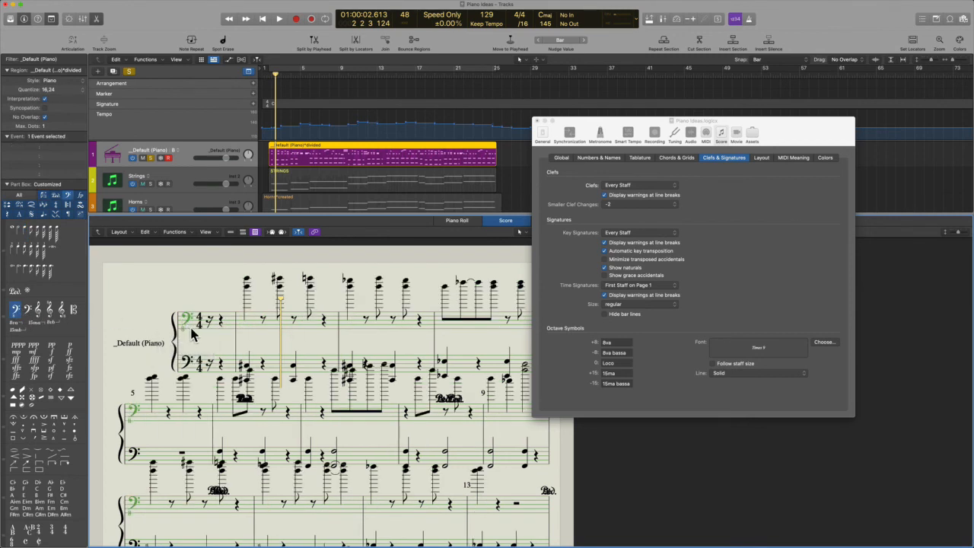
Play the Piano region, restore the treble clef, and move the settings window toward the middle
{"action": "key", "text": "super"}
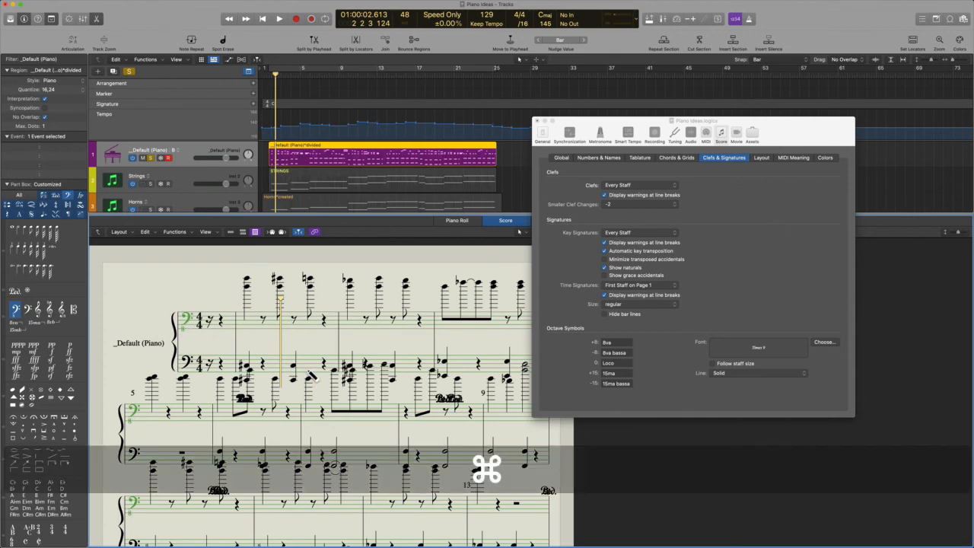
{"action": "left_click", "coordinate": [311, 158]}
{"action": "key", "text": "space"}
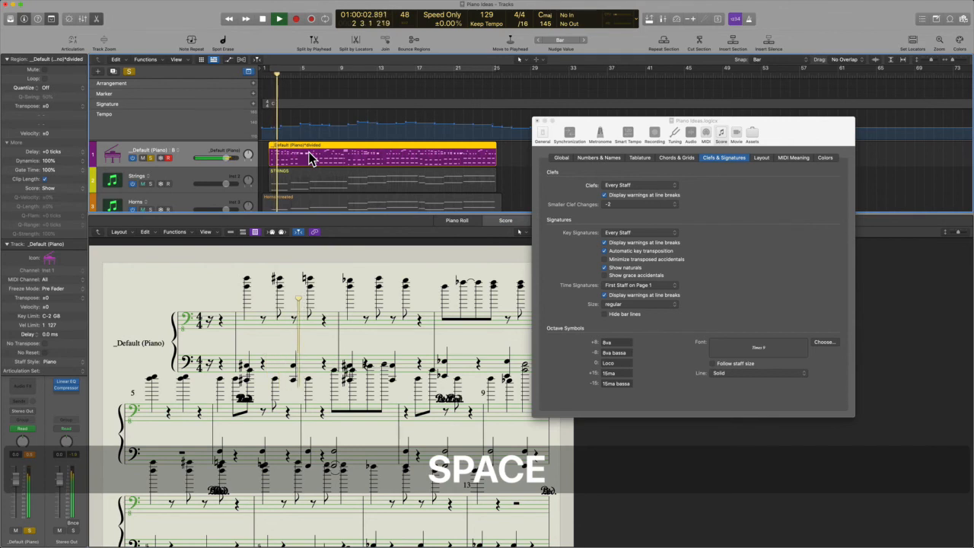
{"action": "key", "text": "space"}
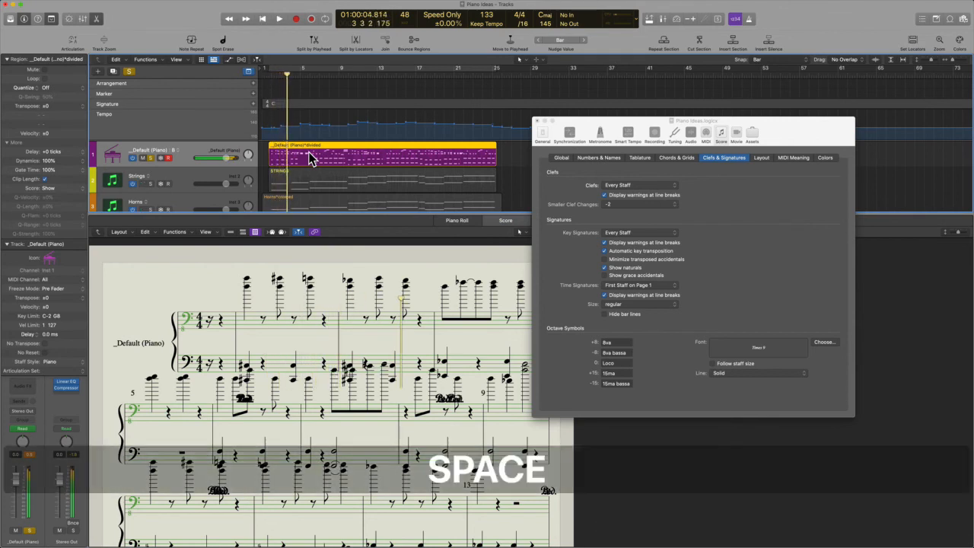
{"action": "key", "text": "super"}
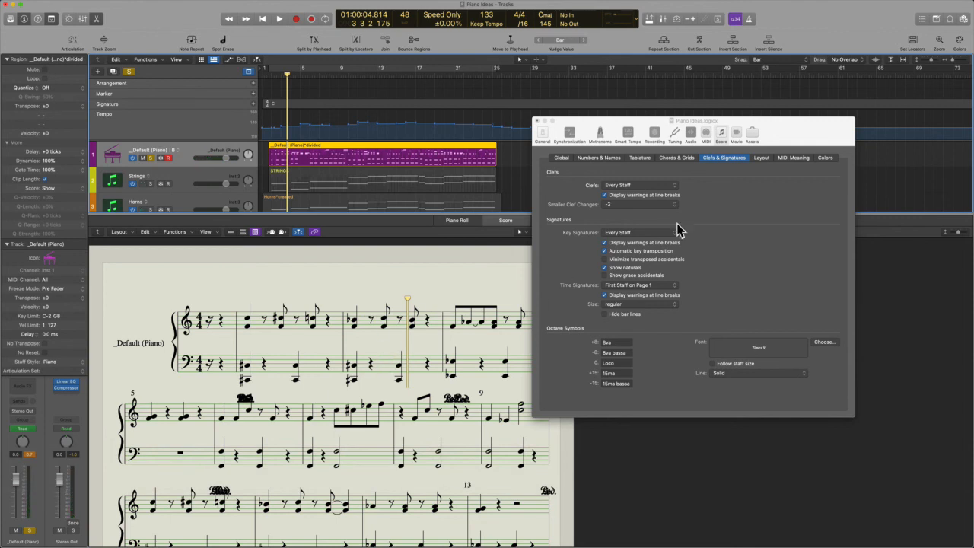
{"action": "left_click_drag", "start_coordinate": [778, 131], "coordinate": [683, 221]}
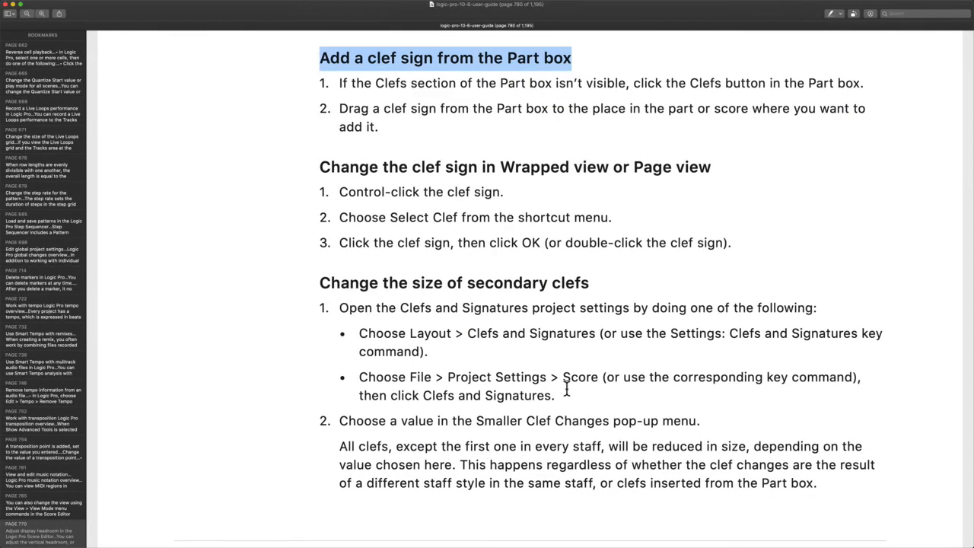
Skim the PDF guide's page 781 on dynamic marks, briefly highlighting its heading
{"action": "scroll", "coordinate": [579, 388], "scroll_direction": "down", "scroll_amount": 5}
{"action": "scroll", "coordinate": [566, 388], "scroll_direction": "down", "scroll_amount": 10}
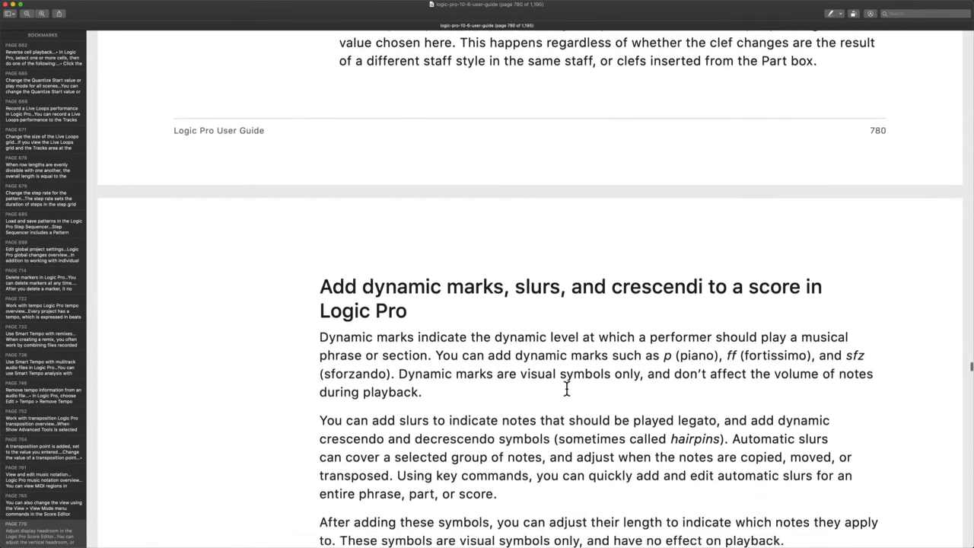
{"action": "left_click_drag", "start_coordinate": [362, 109], "coordinate": [575, 116]}
{"action": "left_click", "coordinate": [640, 107]}
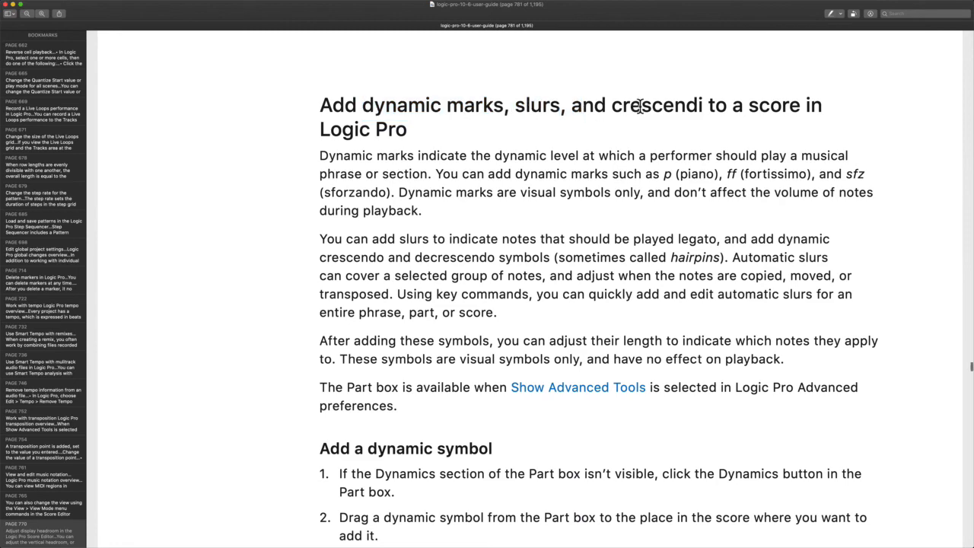
{"action": "scroll", "coordinate": [640, 106], "scroll_direction": "down", "scroll_amount": 2}
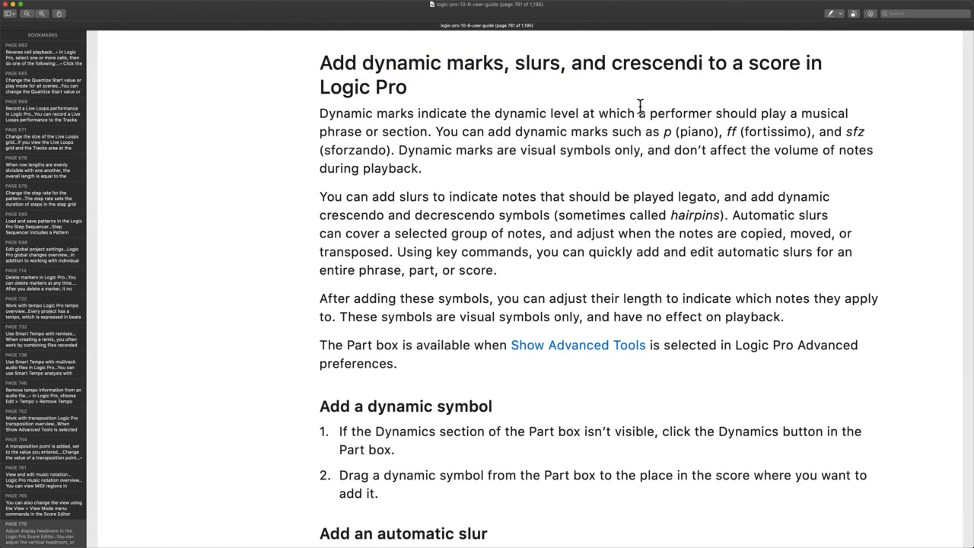
{"action": "key", "text": "super+s"}
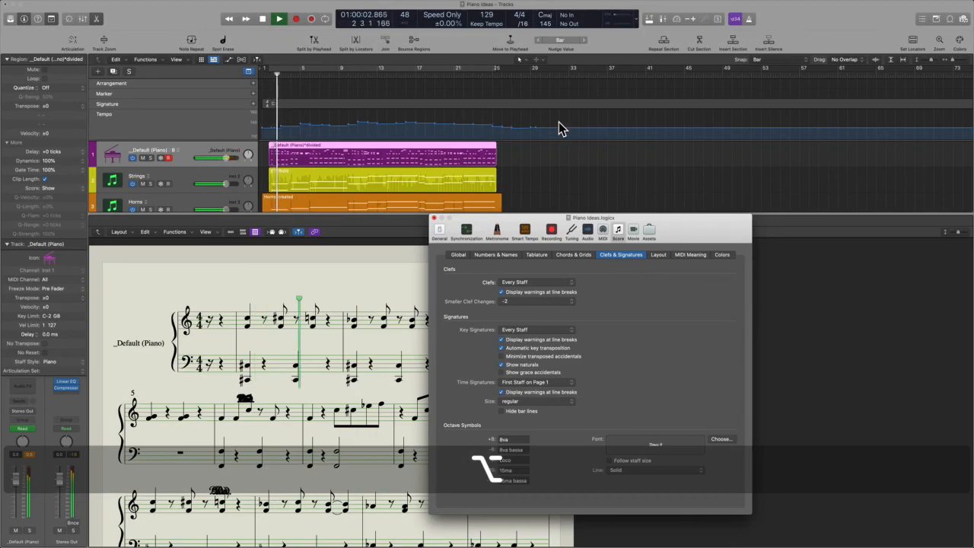
Back in Logic, close the score settings window and Mixer, then deselect all regions
{"action": "key", "text": "x"}
{"action": "left_click", "coordinate": [435, 218]}
{"action": "key", "text": "x"}
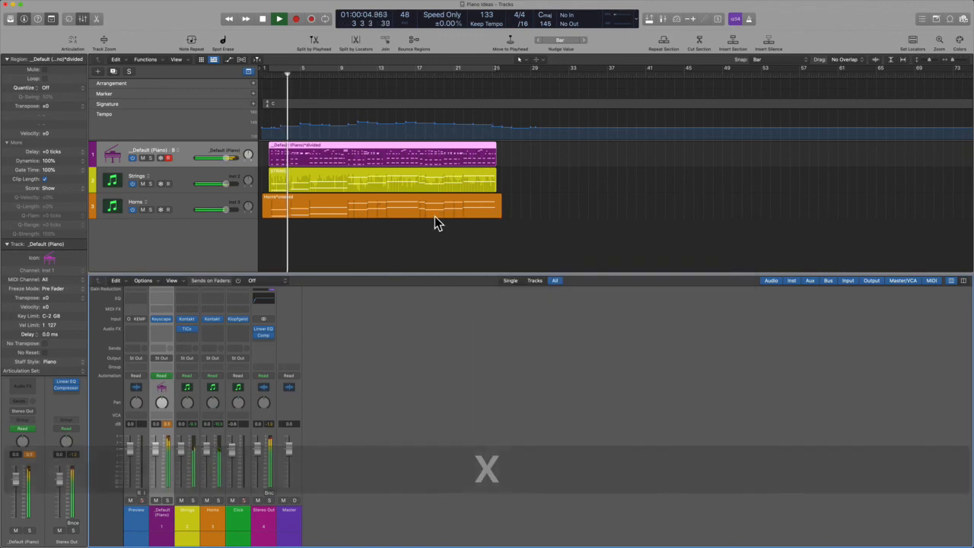
{"action": "left_click", "coordinate": [424, 300]}
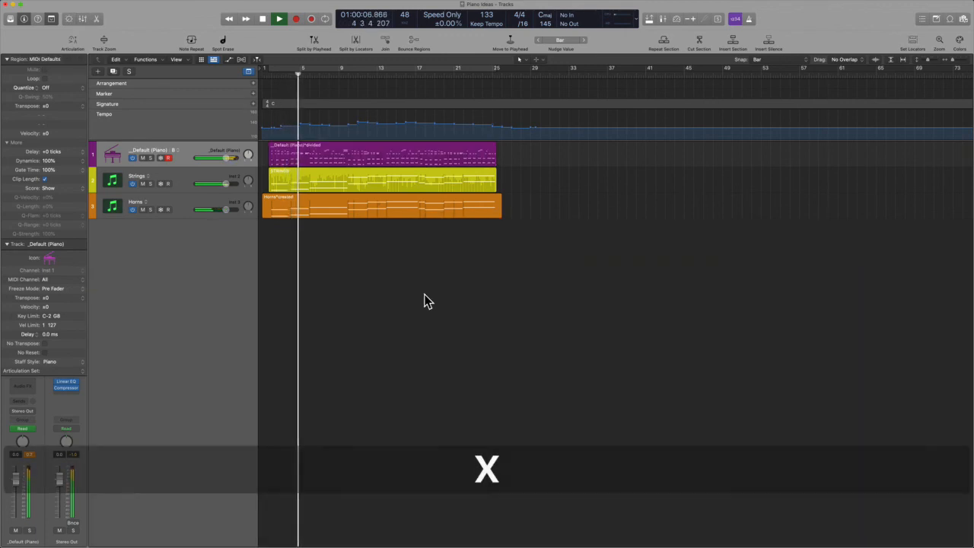